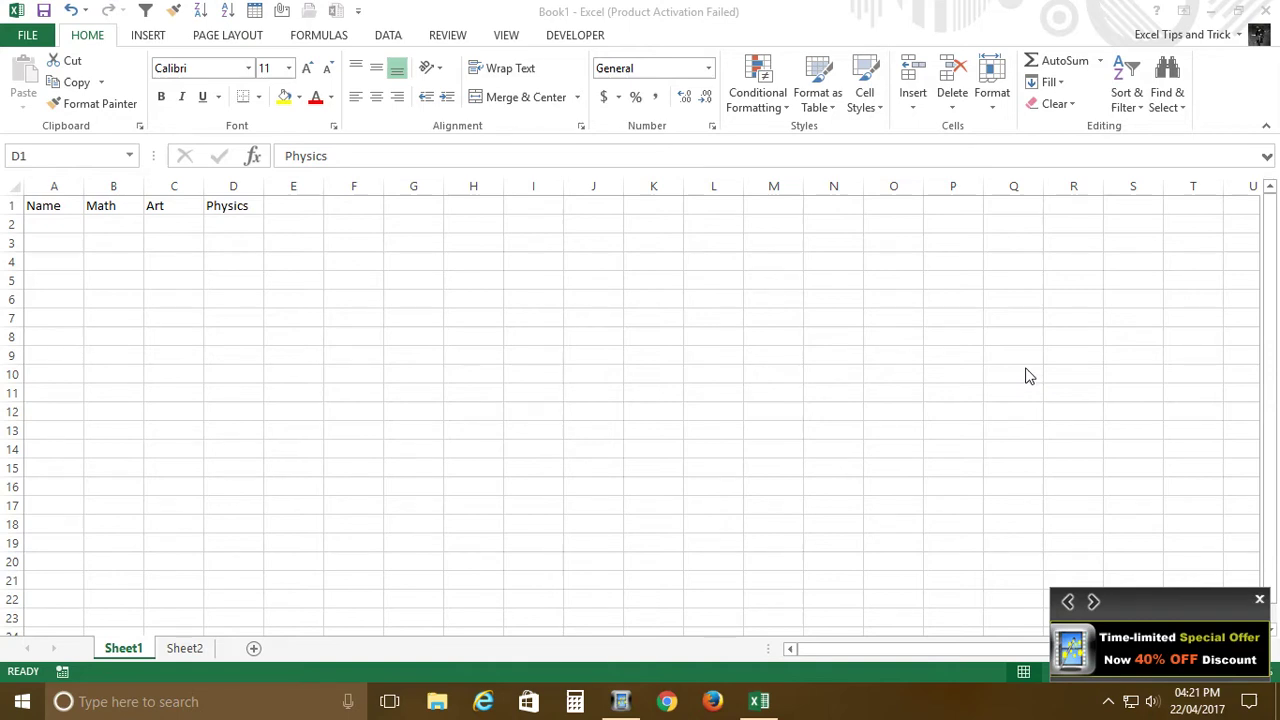
Step: Close the Time-limited Special Offer popup so the Name, Math, Art, Physics sheet shows
click(1258, 602)
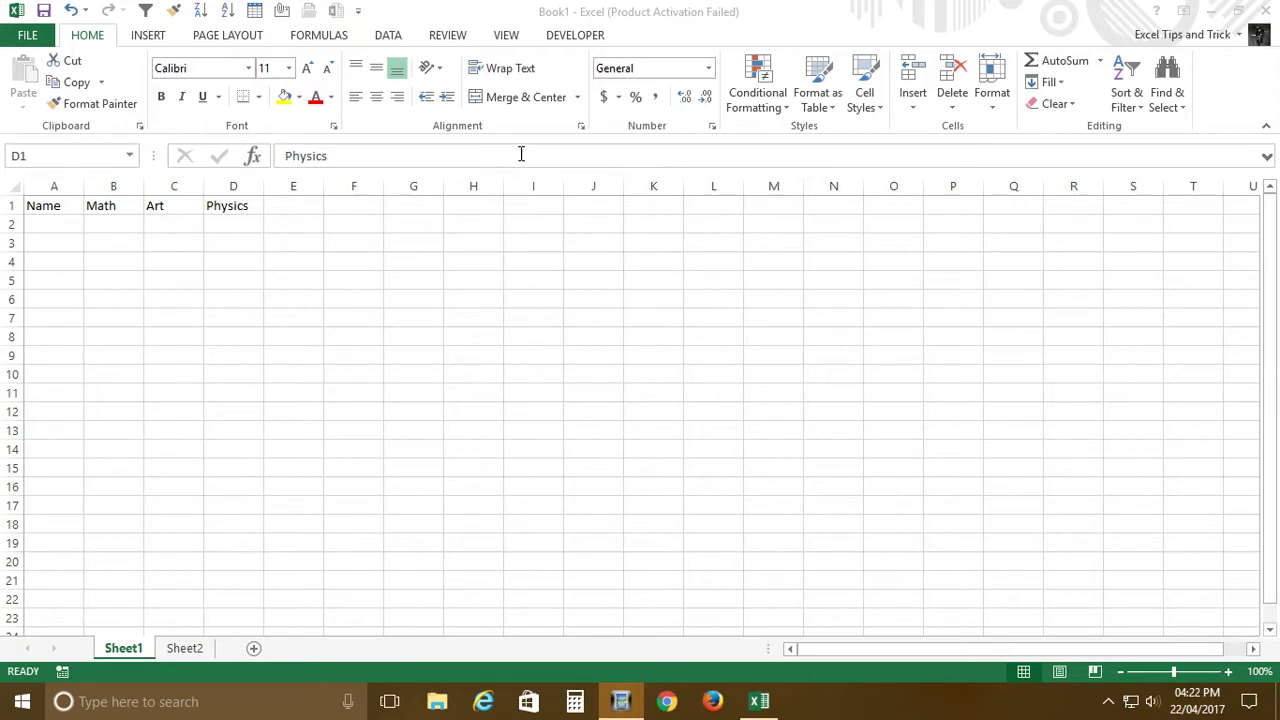
Step: Draw a horizontal scroll bar form control from the Developer tab, then delete it
click(595, 48)
click(597, 38)
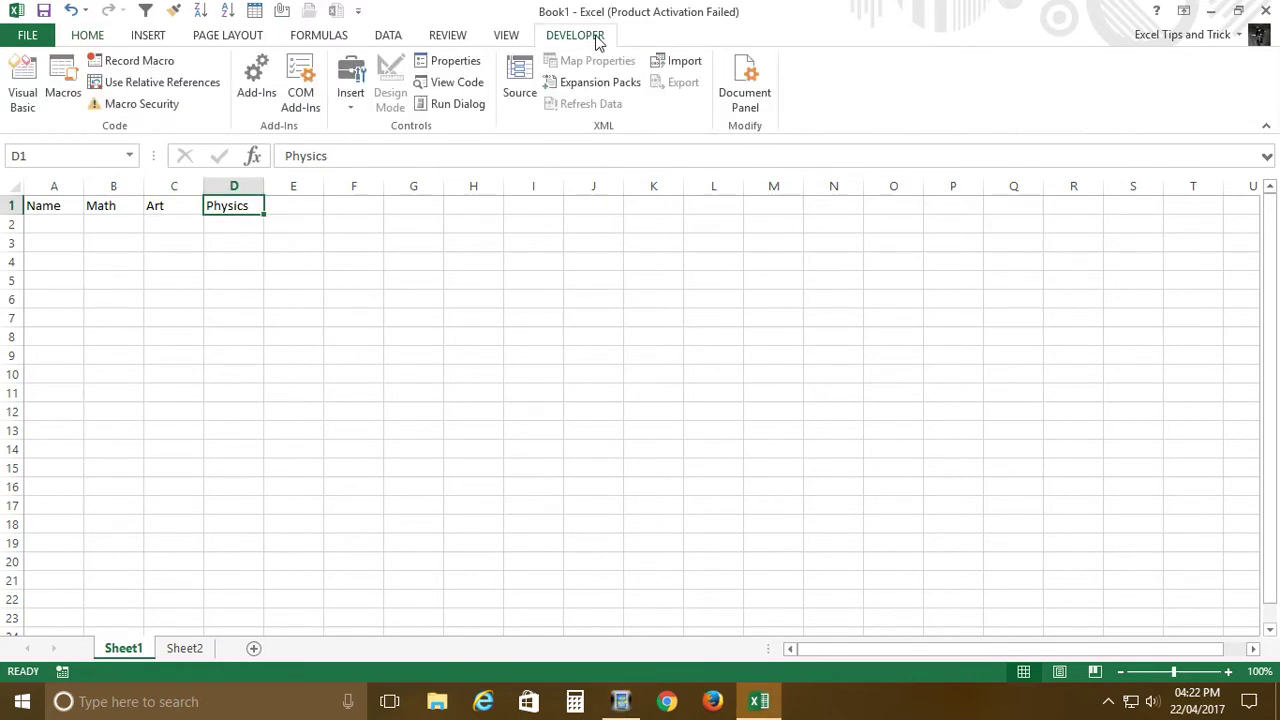
click(350, 90)
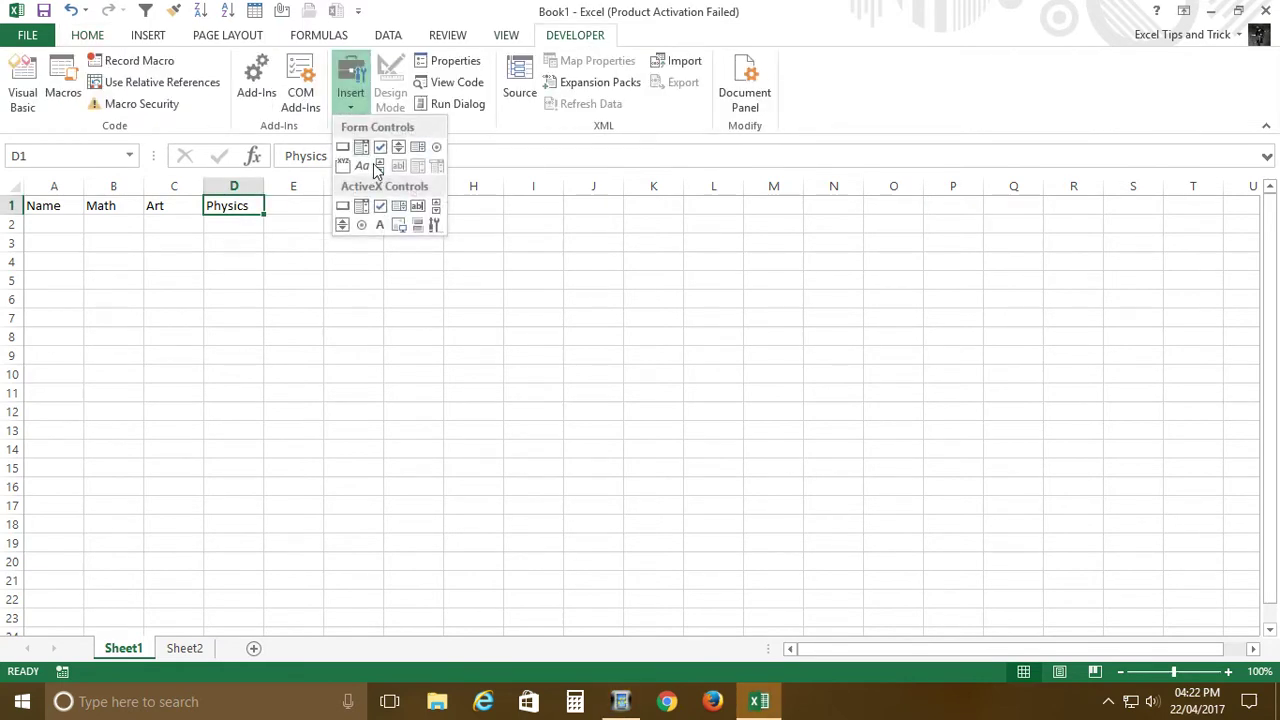
click(379, 166)
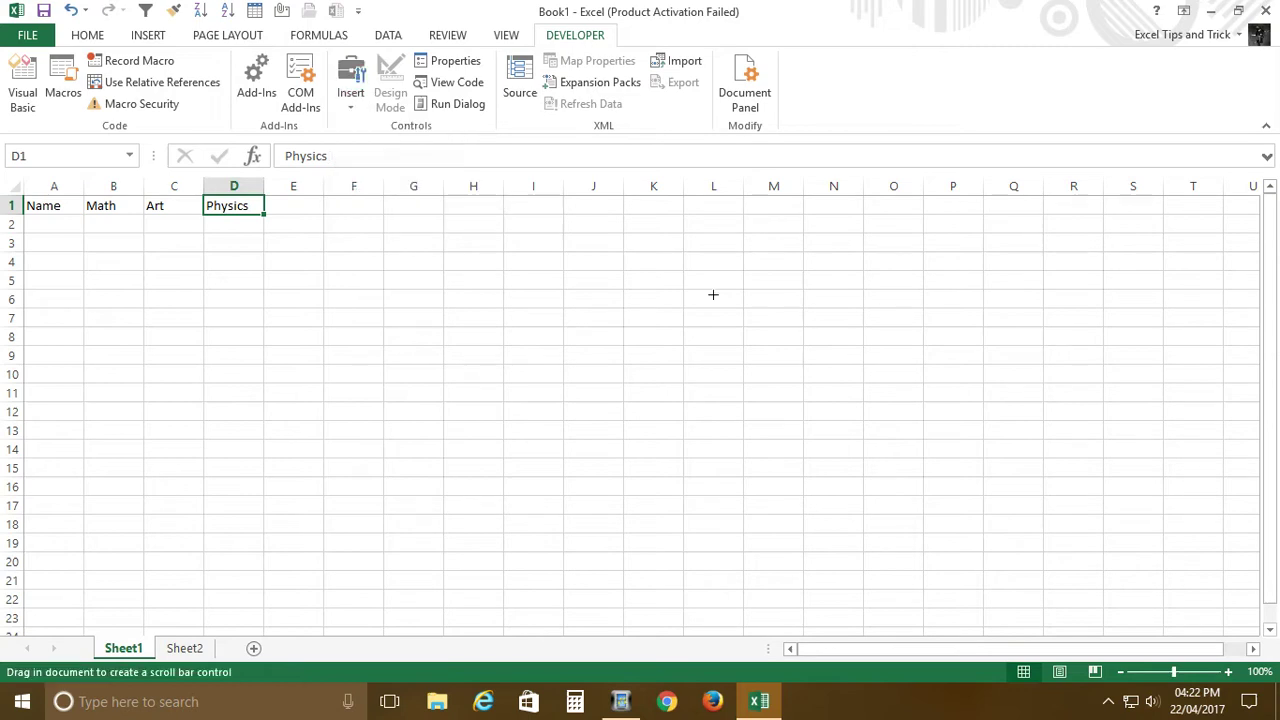
drag(586, 207, 1060, 260)
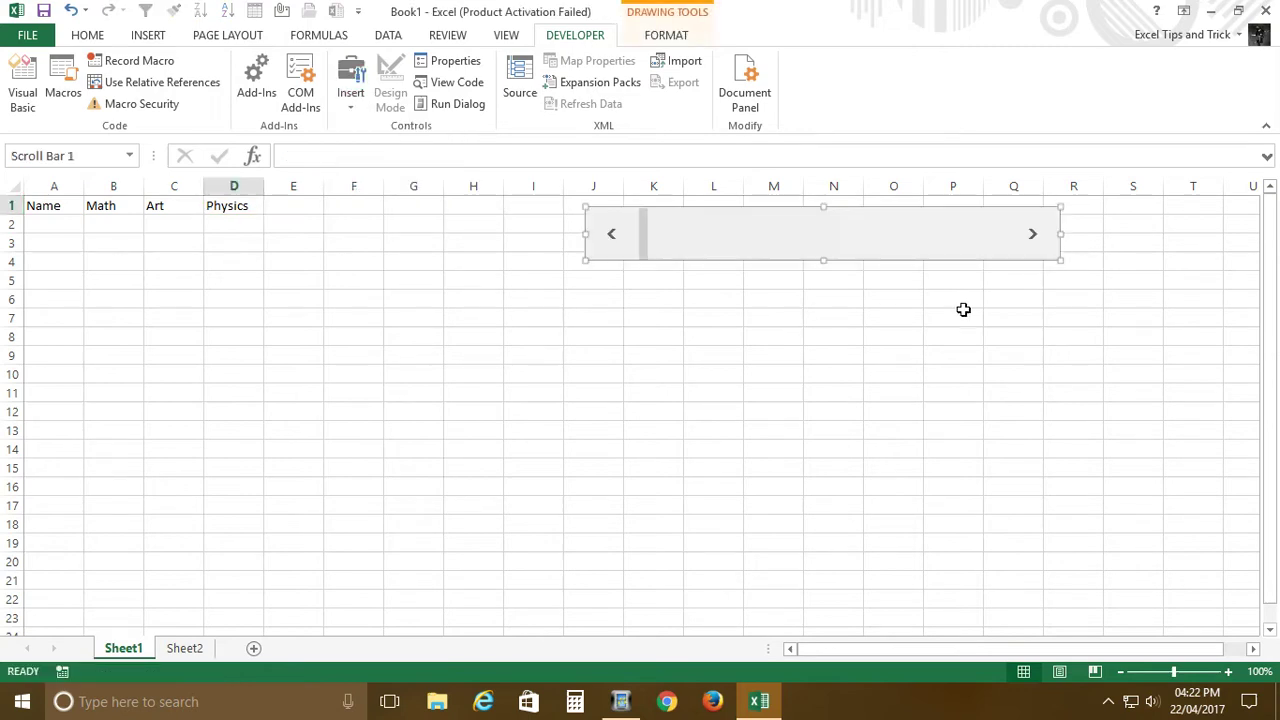
key(Delete)
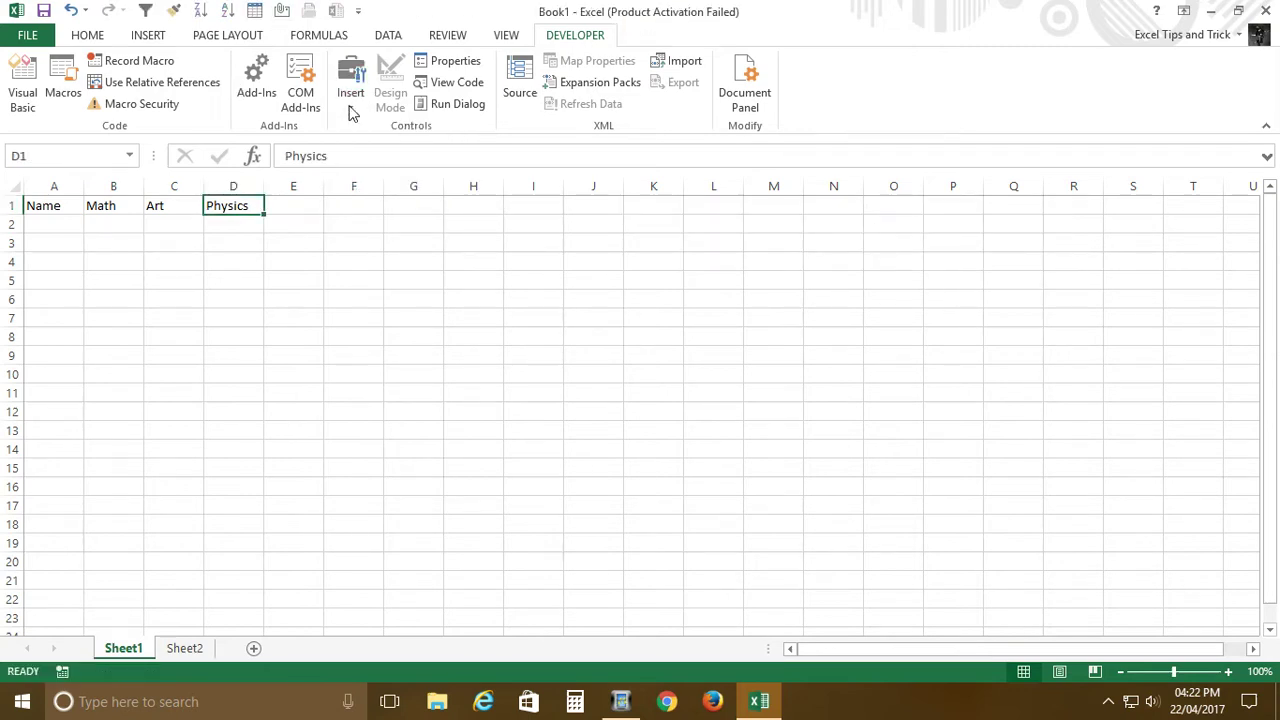
Step: Draw a vertical scroll bar, step it up and down, then delete it
click(352, 100)
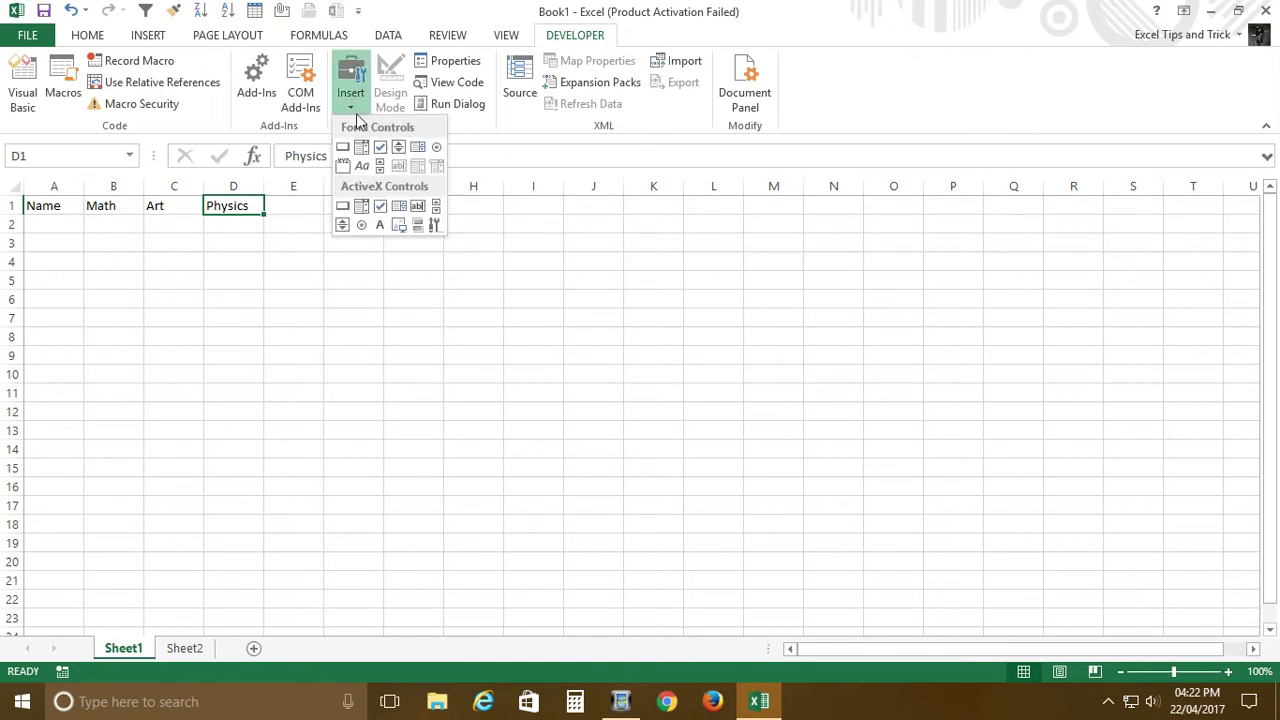
click(383, 172)
mouse_move(911, 209)
mouse_down()
mouse_move(962, 489)
mouse_move(1012, 552)
mouse_up()
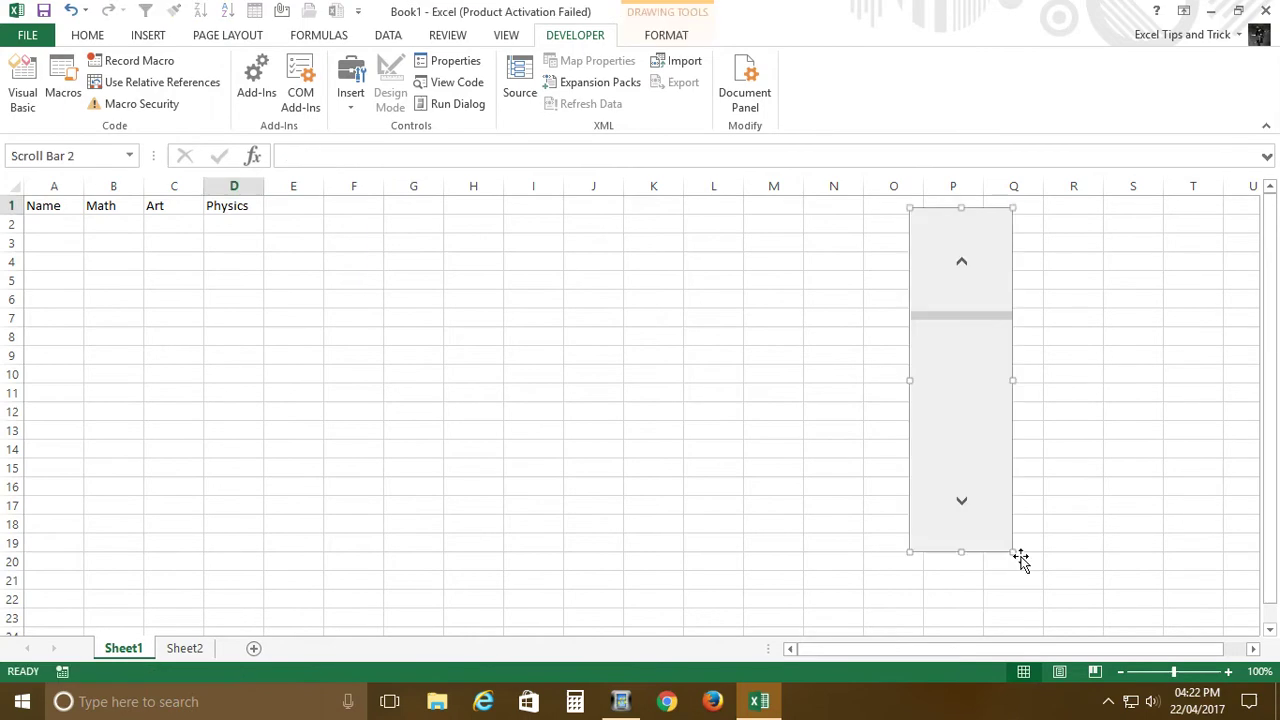
click(1155, 285)
click(955, 252)
click(992, 527)
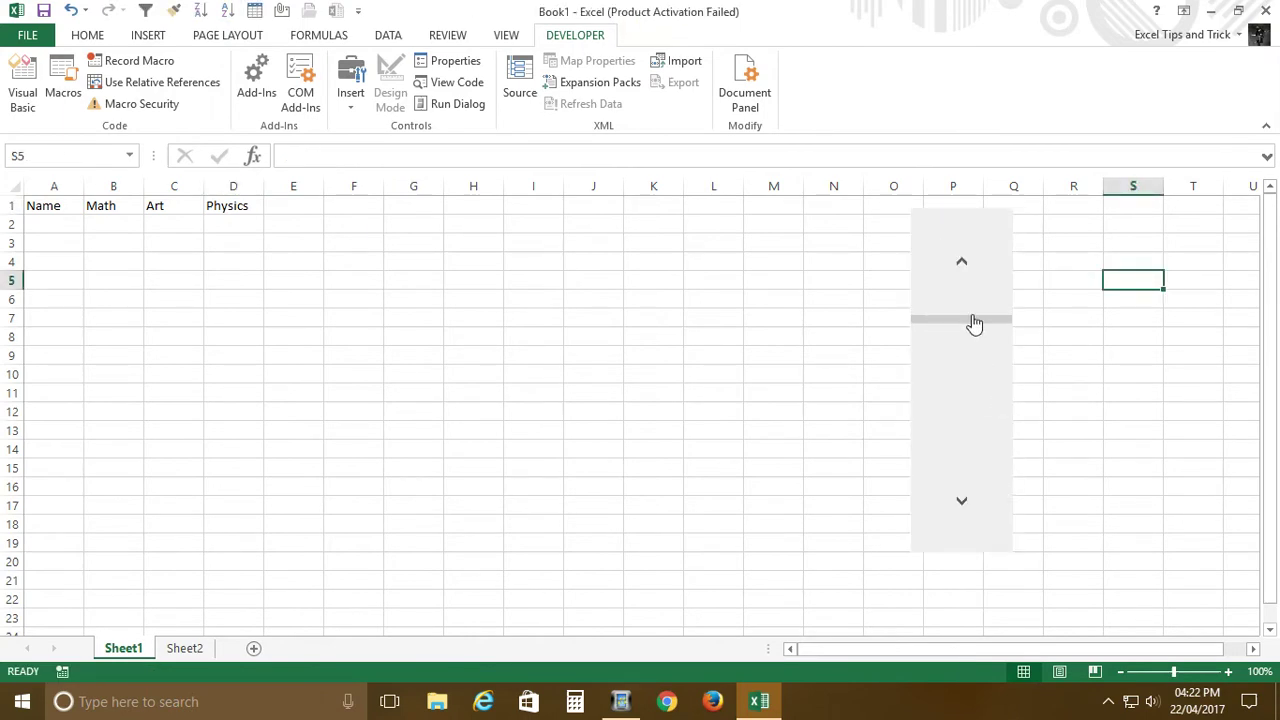
right_click(970, 229)
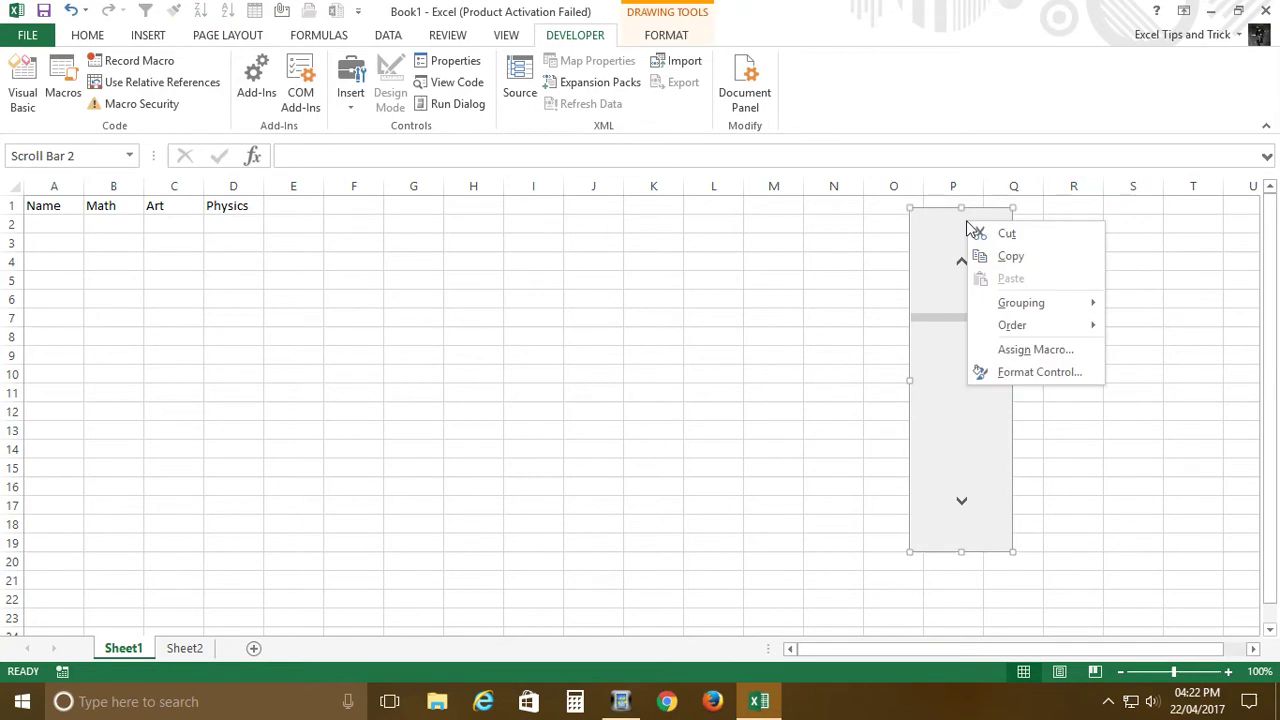
key(Escape)
key(Delete)
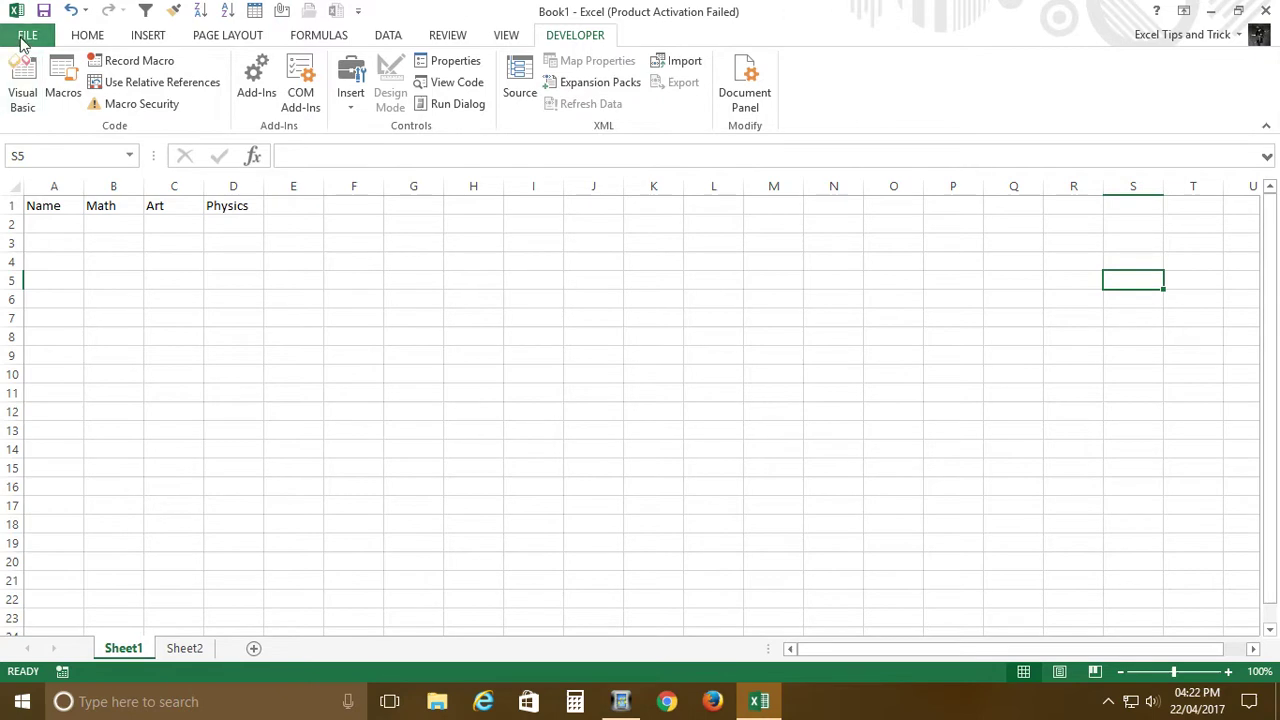
Step: Untick Developer in File > Options > Customize Ribbon and apply the change
click(27, 37)
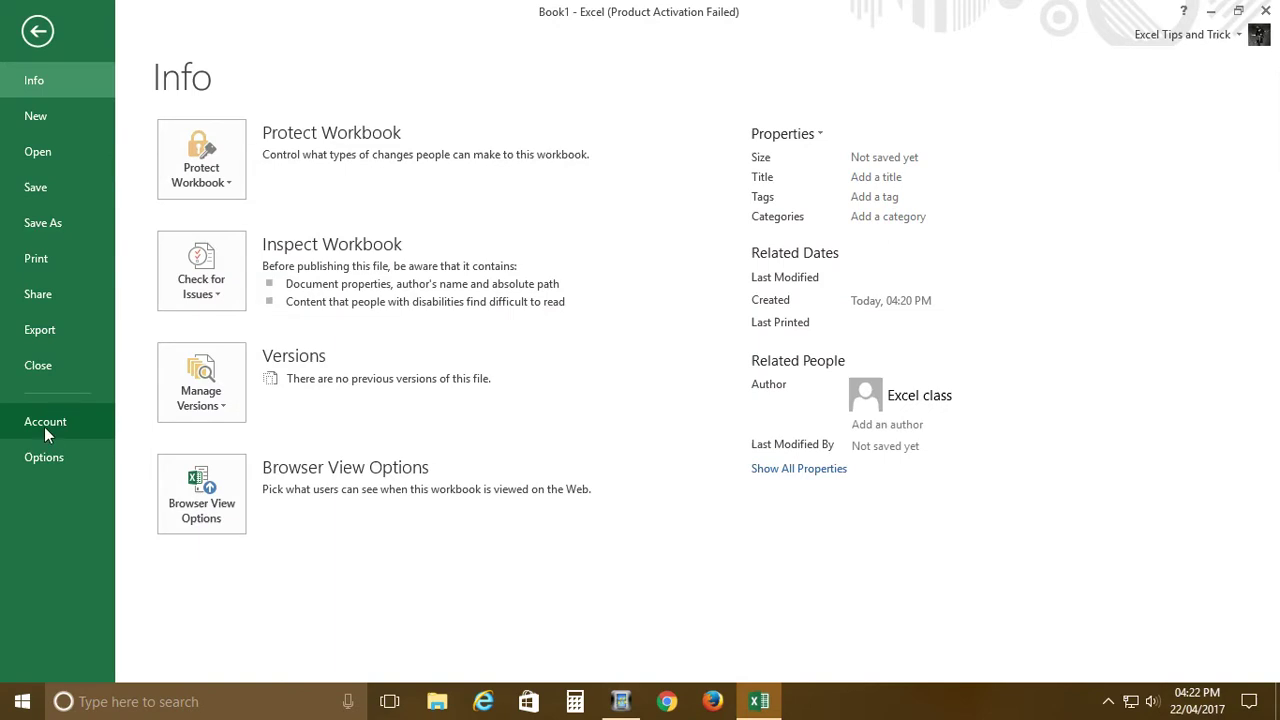
click(58, 455)
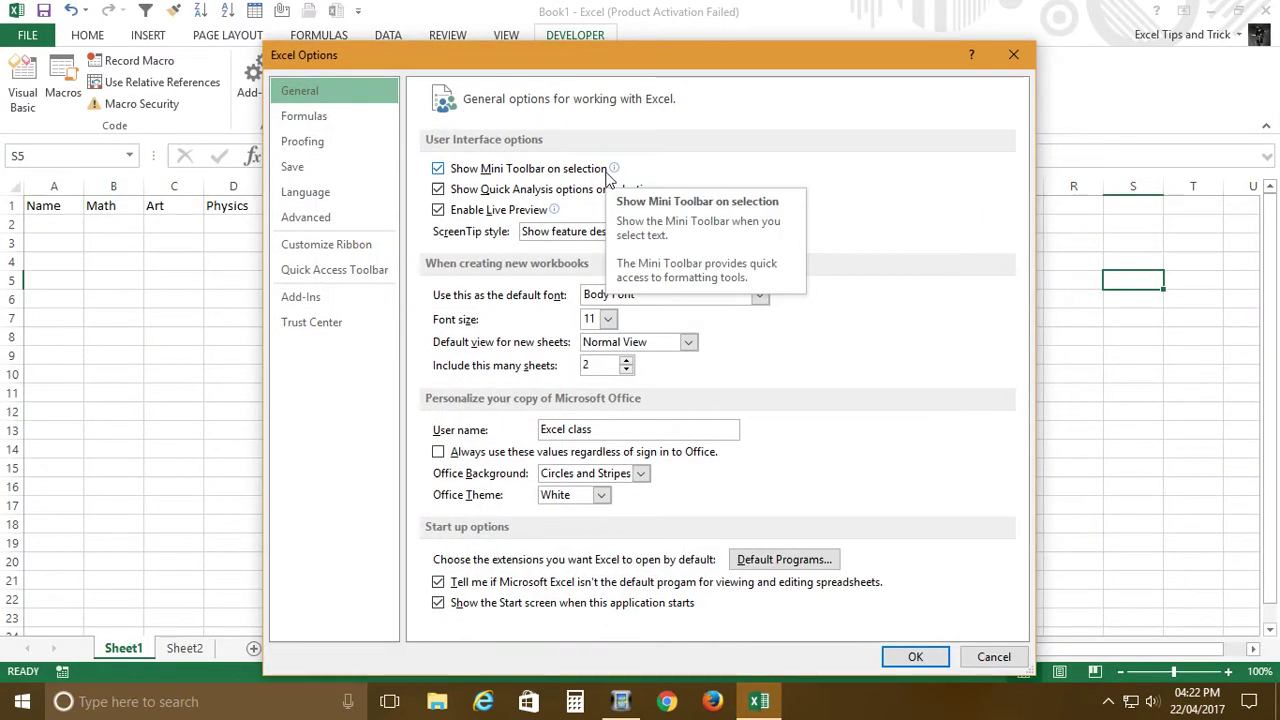
click(356, 260)
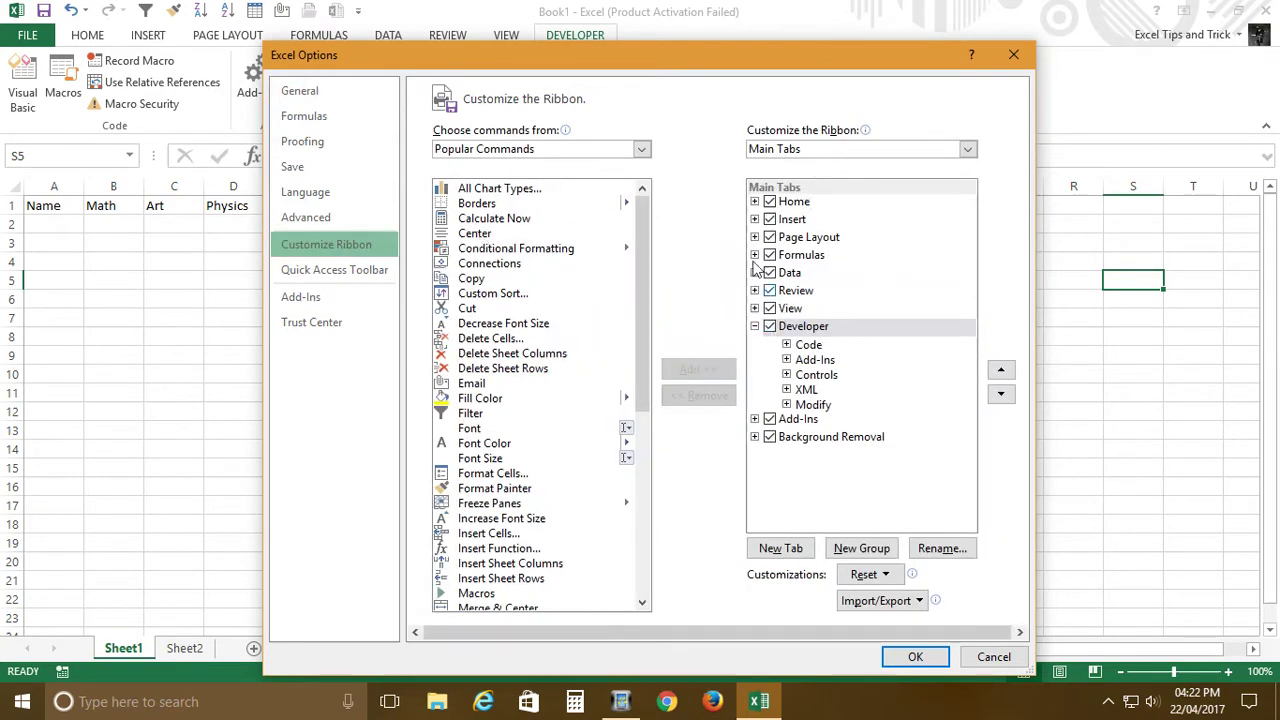
drag(700, 63, 709, 104)
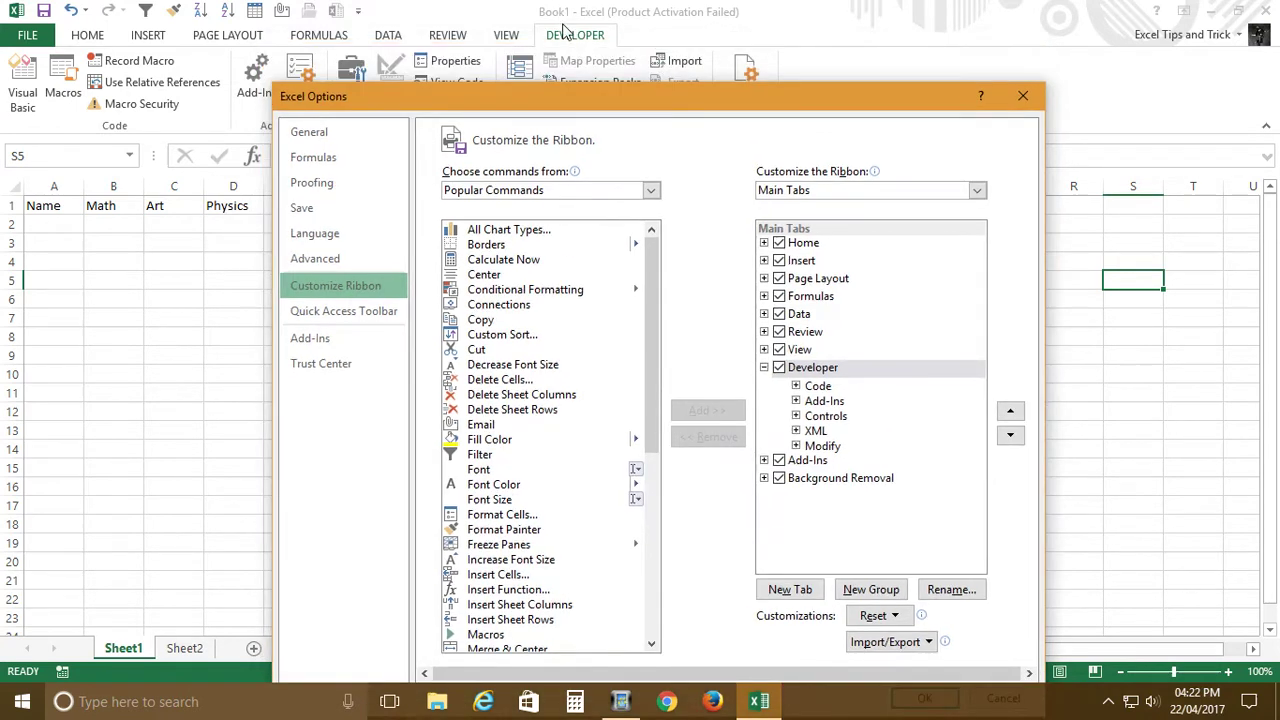
click(778, 368)
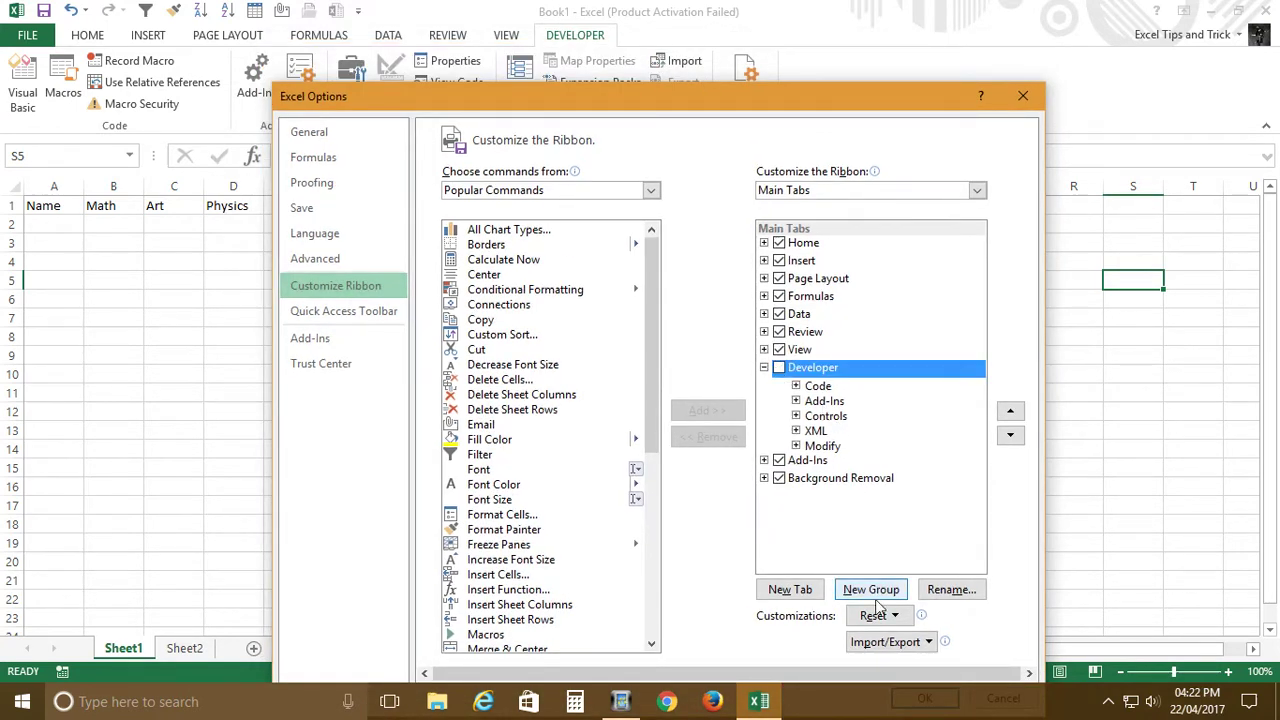
drag(801, 93, 801, 42)
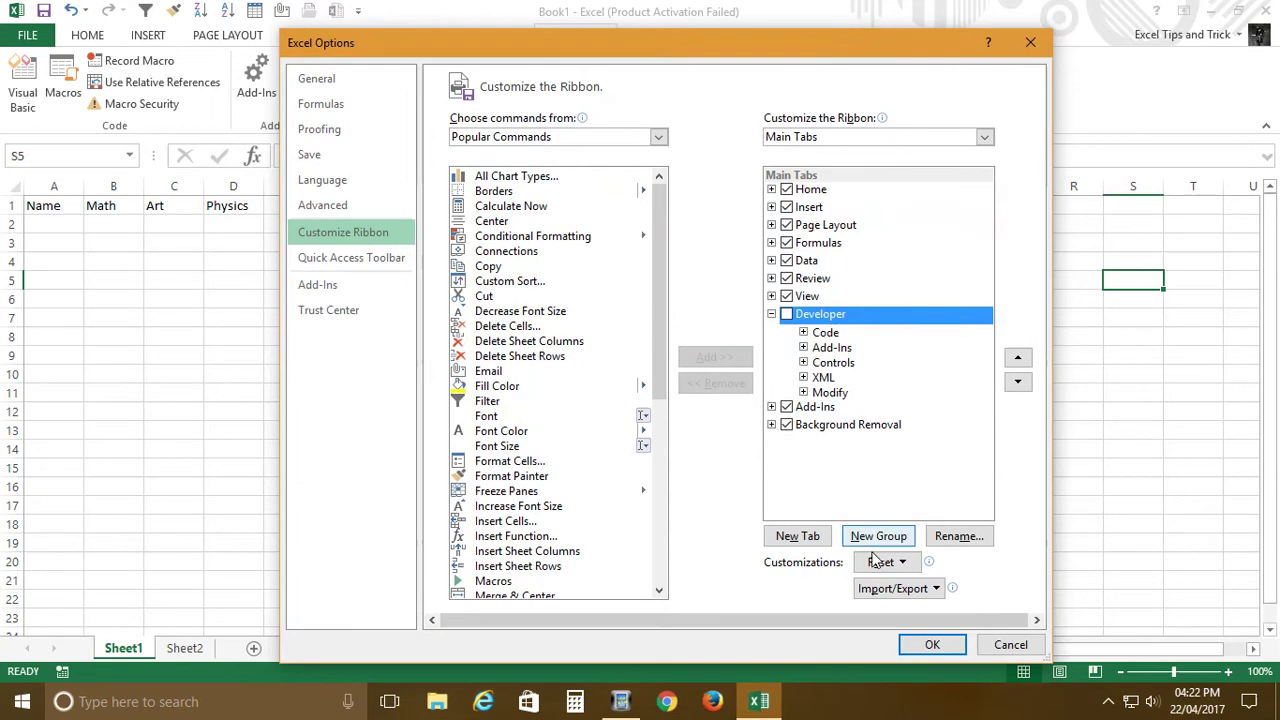
click(927, 640)
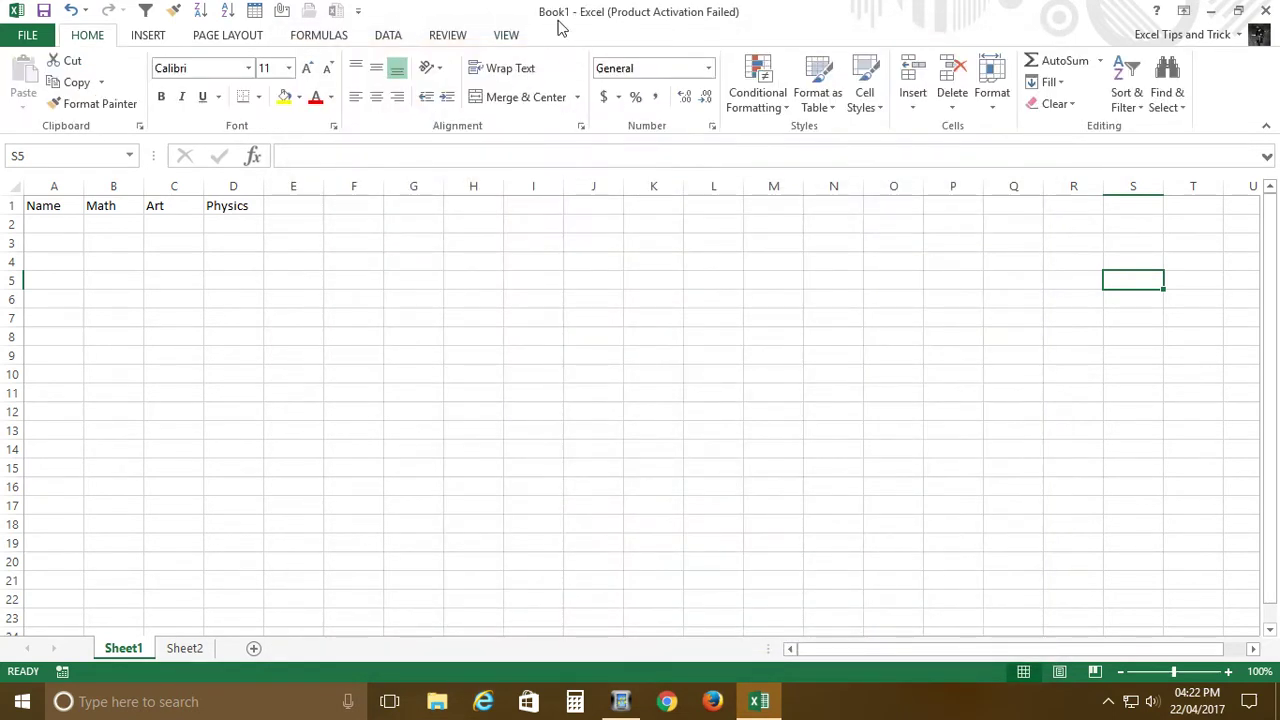
Step: Tick Developer again in the ribbon customization options and apply
click(40, 35)
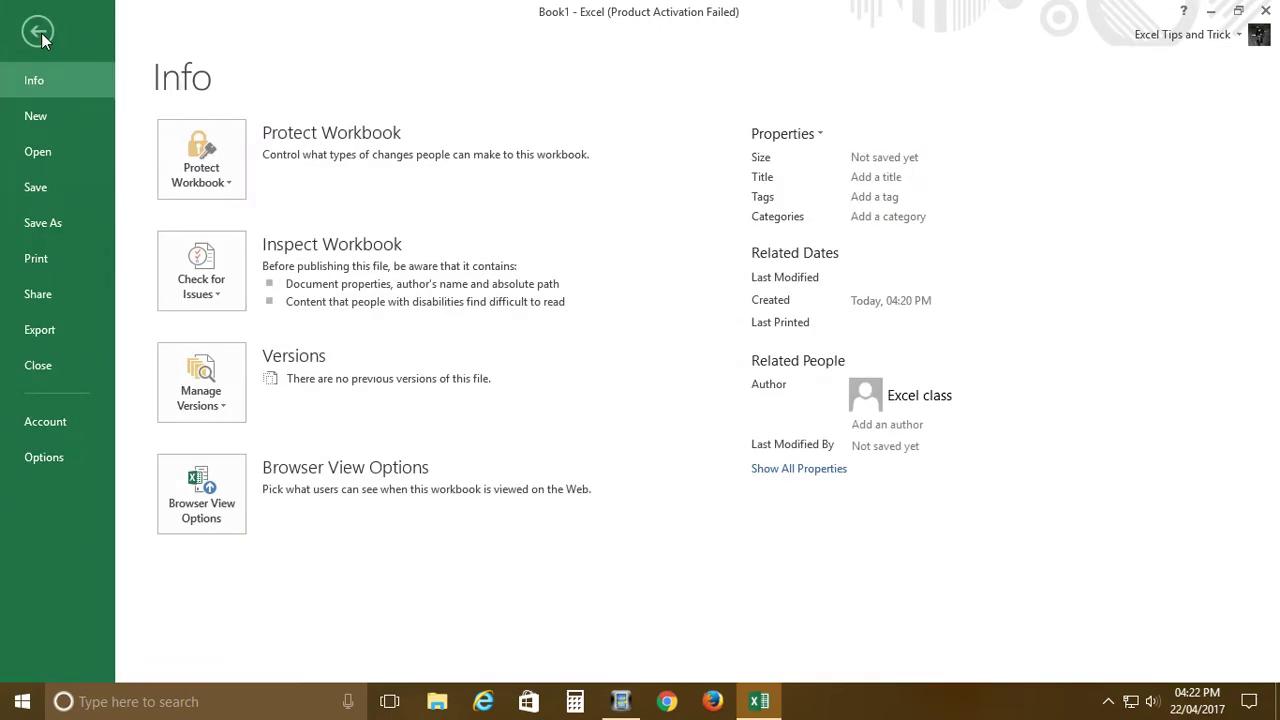
click(69, 455)
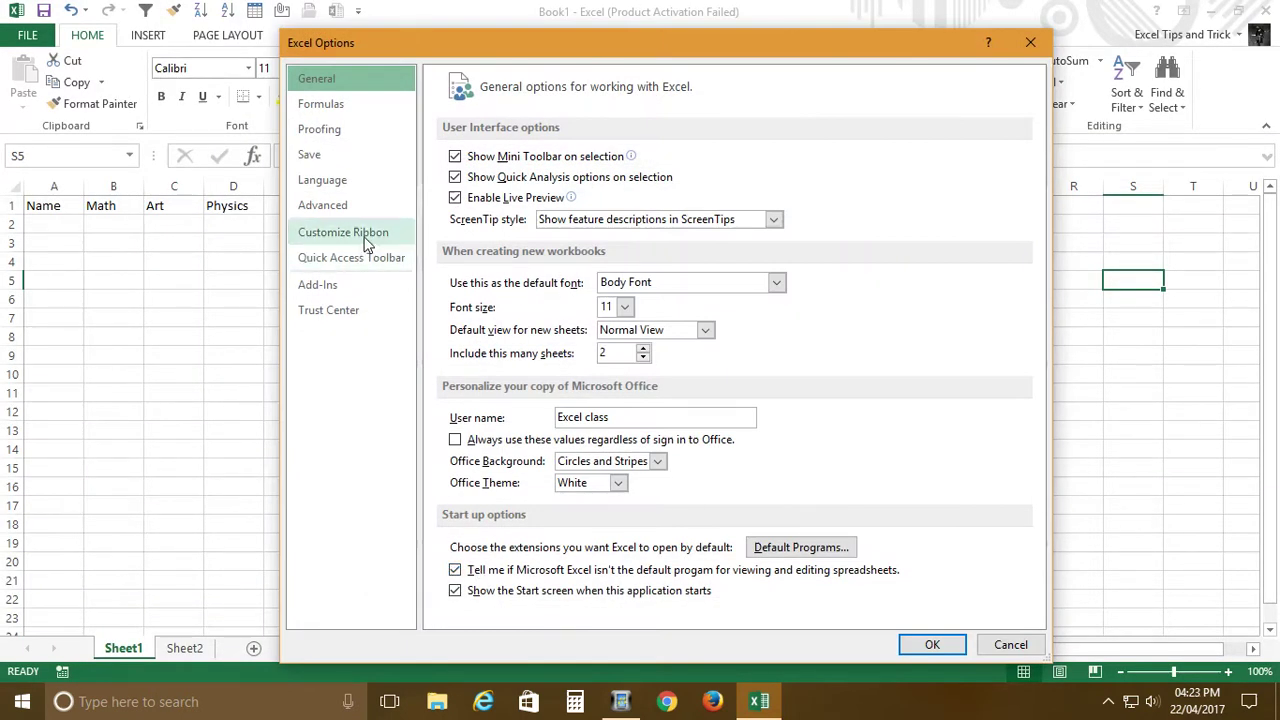
click(367, 240)
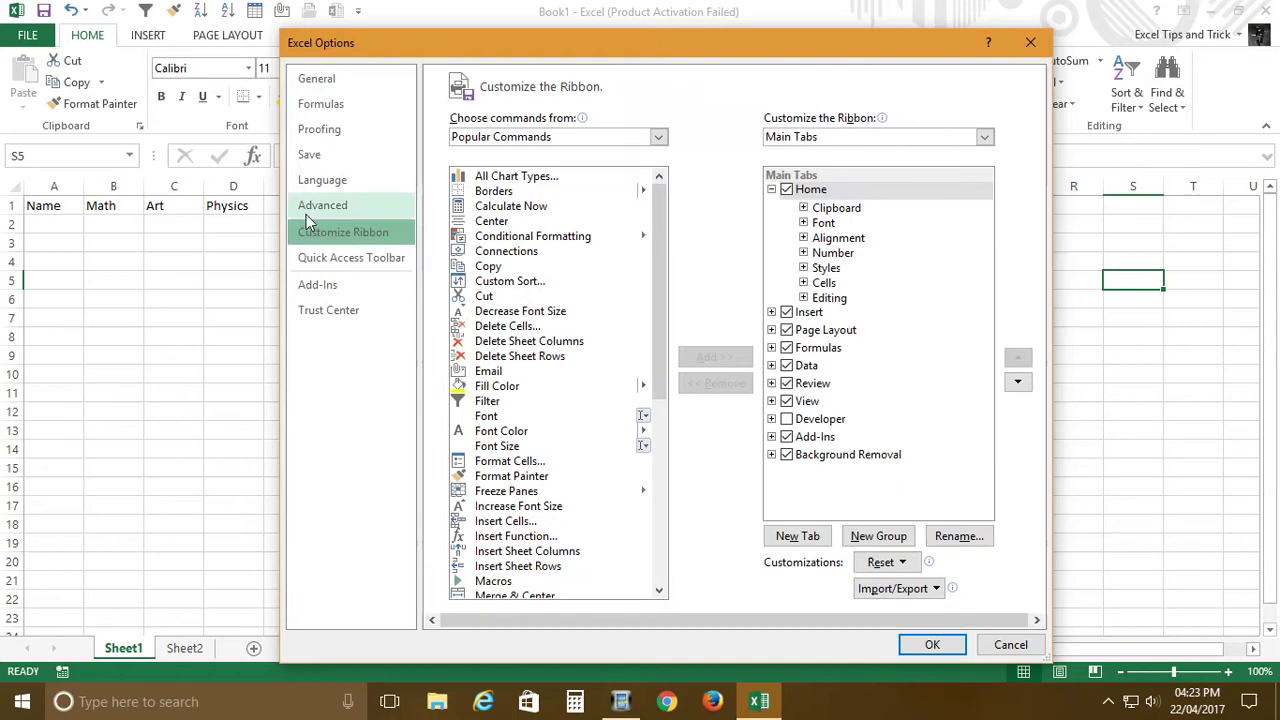
click(786, 419)
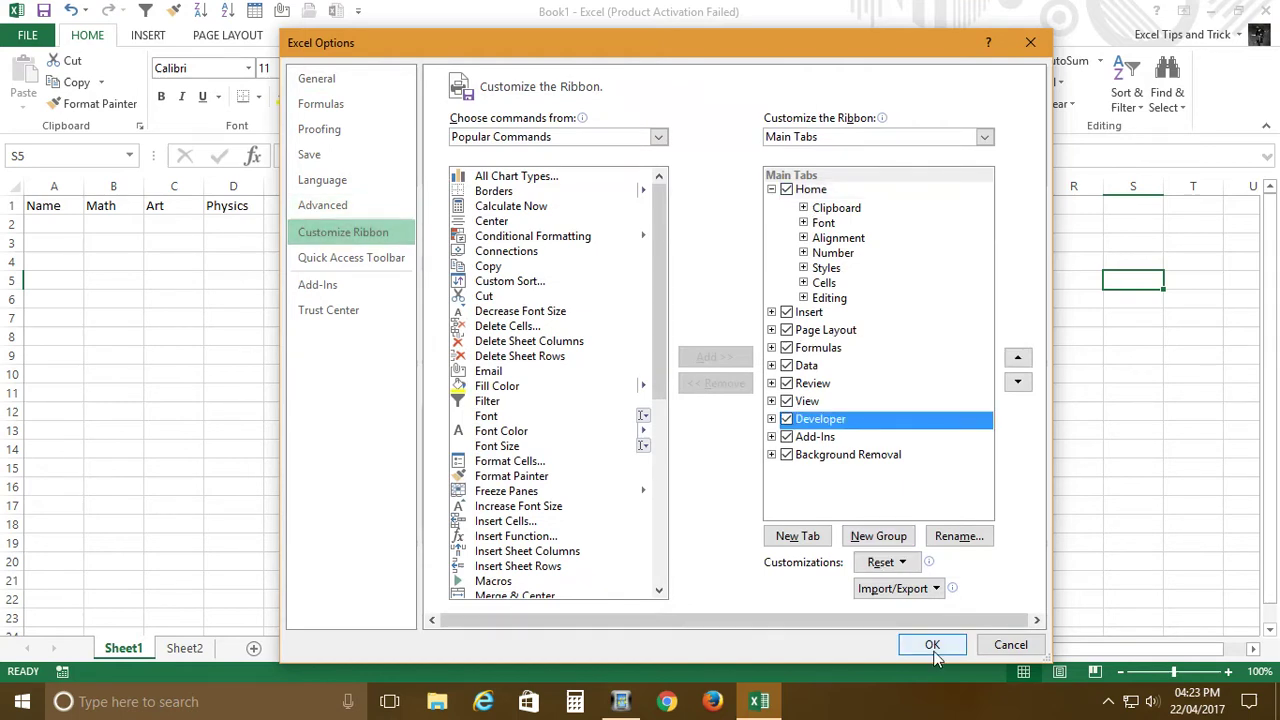
click(932, 645)
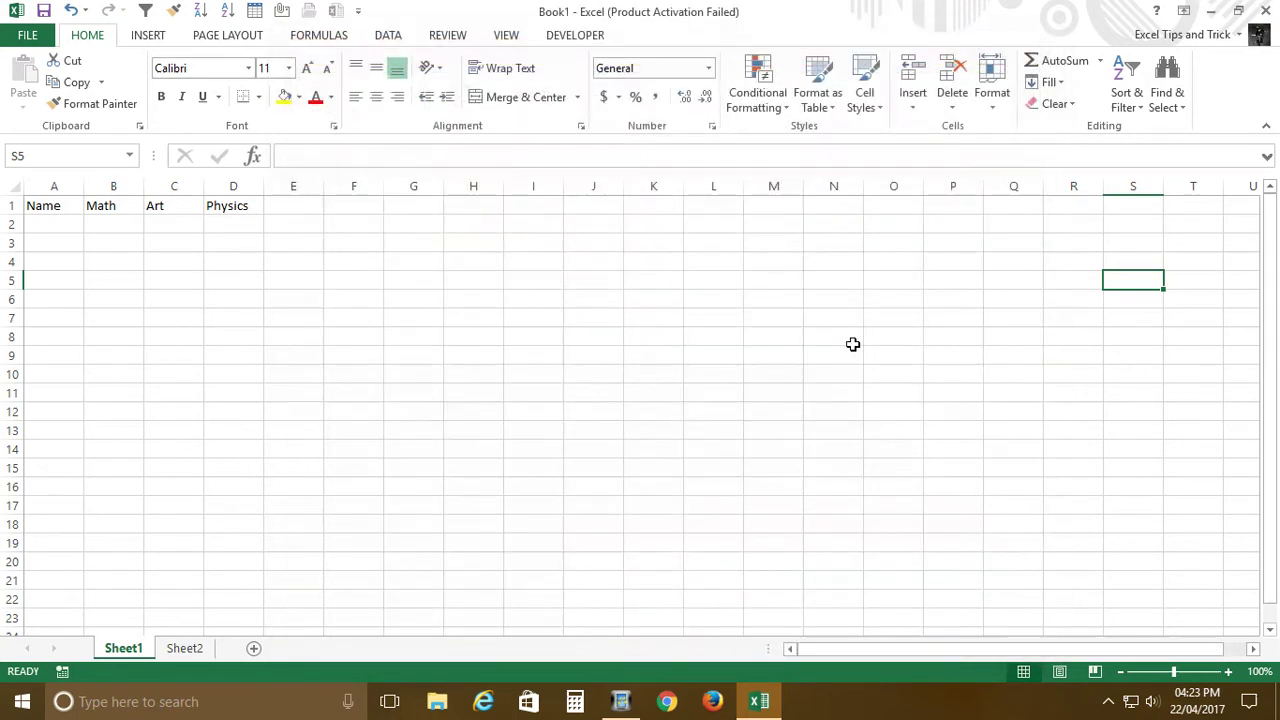
Step: Enter student names A through F in A2:A7
click(62, 226)
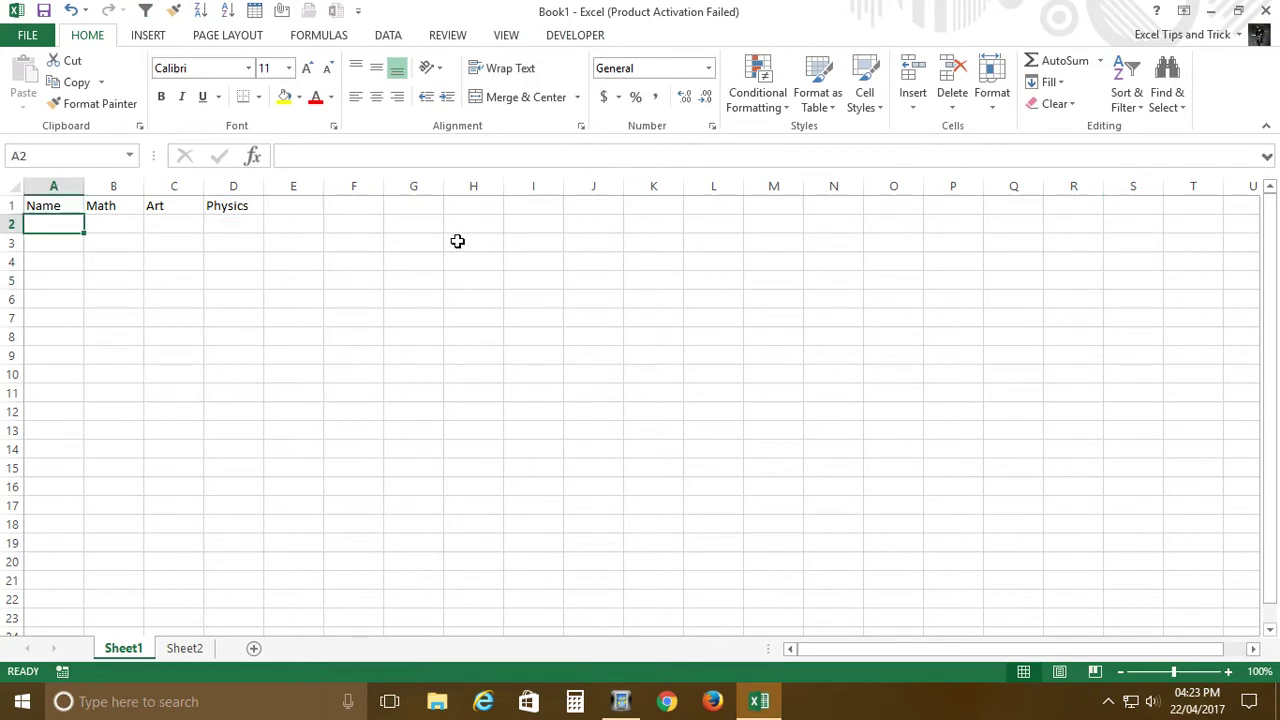
text(A)
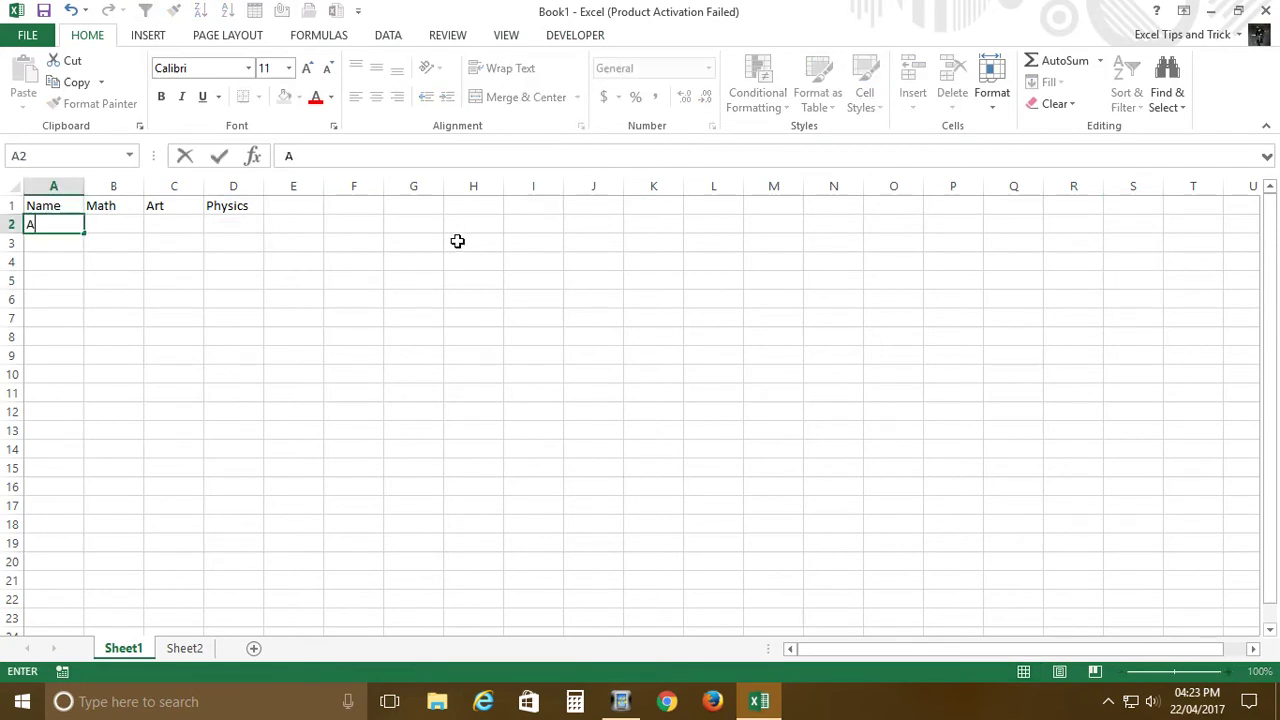
key(Return)
text(B)
key(Return)
text(C)
key(Return)
text(D)
key(Return)
text(E)
key(Return)
text(F)
key(Tab)
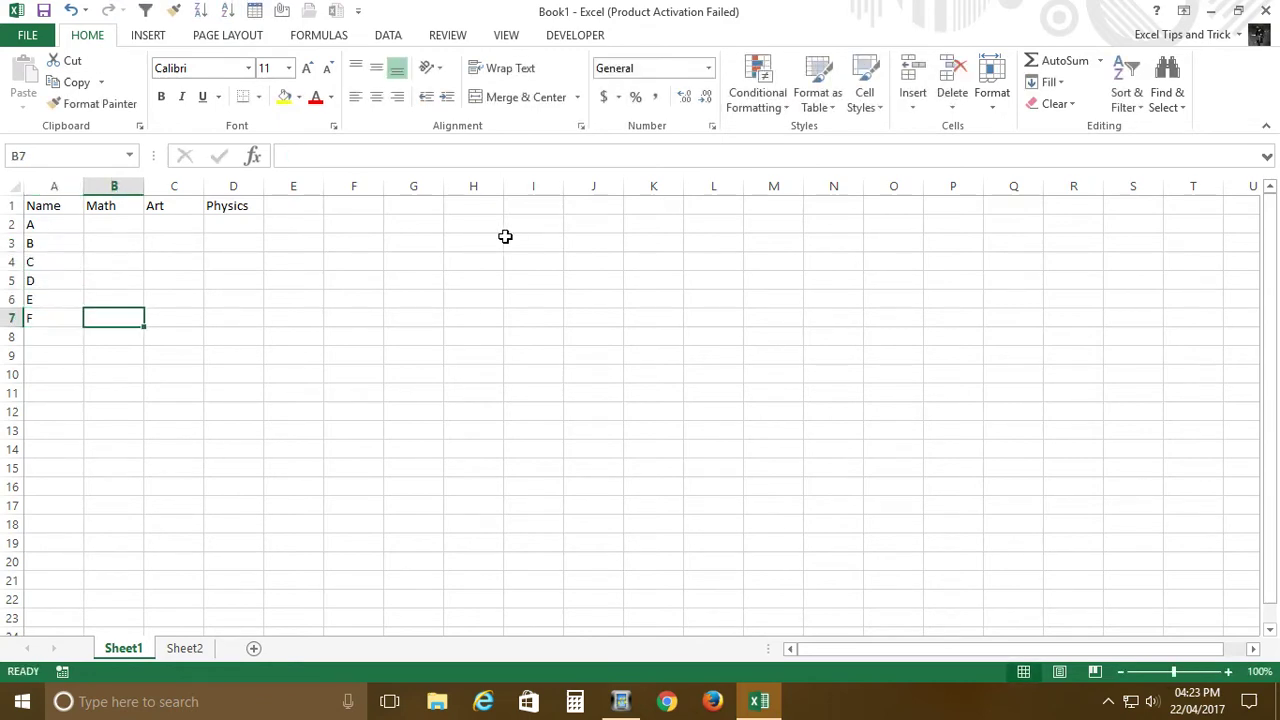
Step: Enter a RANDBETWEEN(40,95) formula in B2, then clear it to redo
key(ctrl+Up)
key(Down)
text(=ran)
key(Down)
key(Tab)
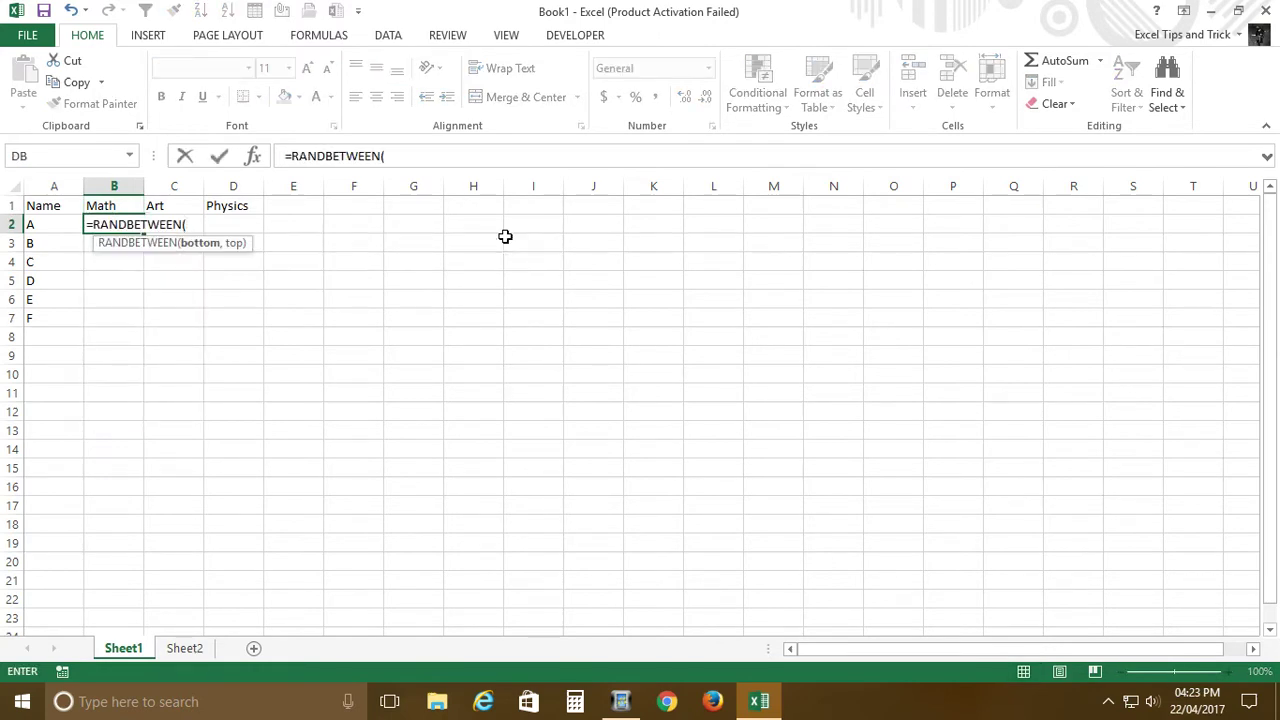
text(,95))
key(Return)
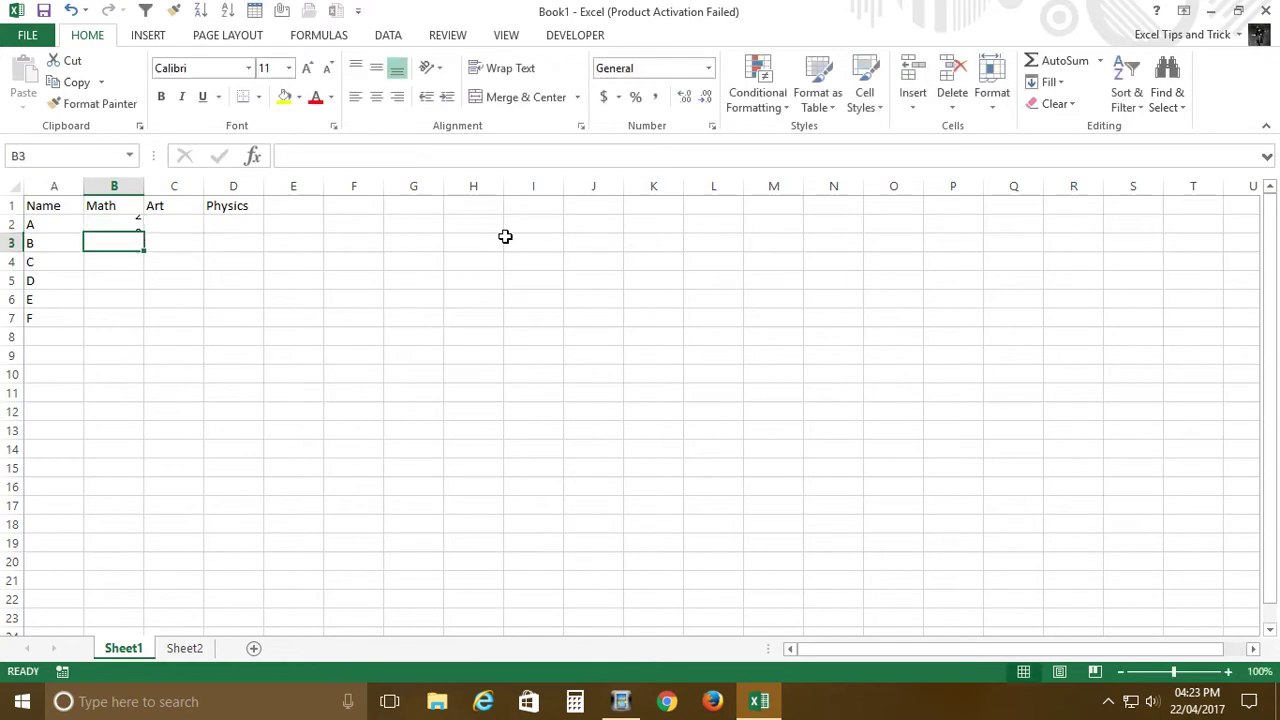
key(Up)
key(shift+Right)
key(shift+Right)
key(shift+Down)
key(shift+Down)
key(shift+Down)
key(shift+Down)
key(shift+Down)
key(Up)
key(Down)
key(Delete)
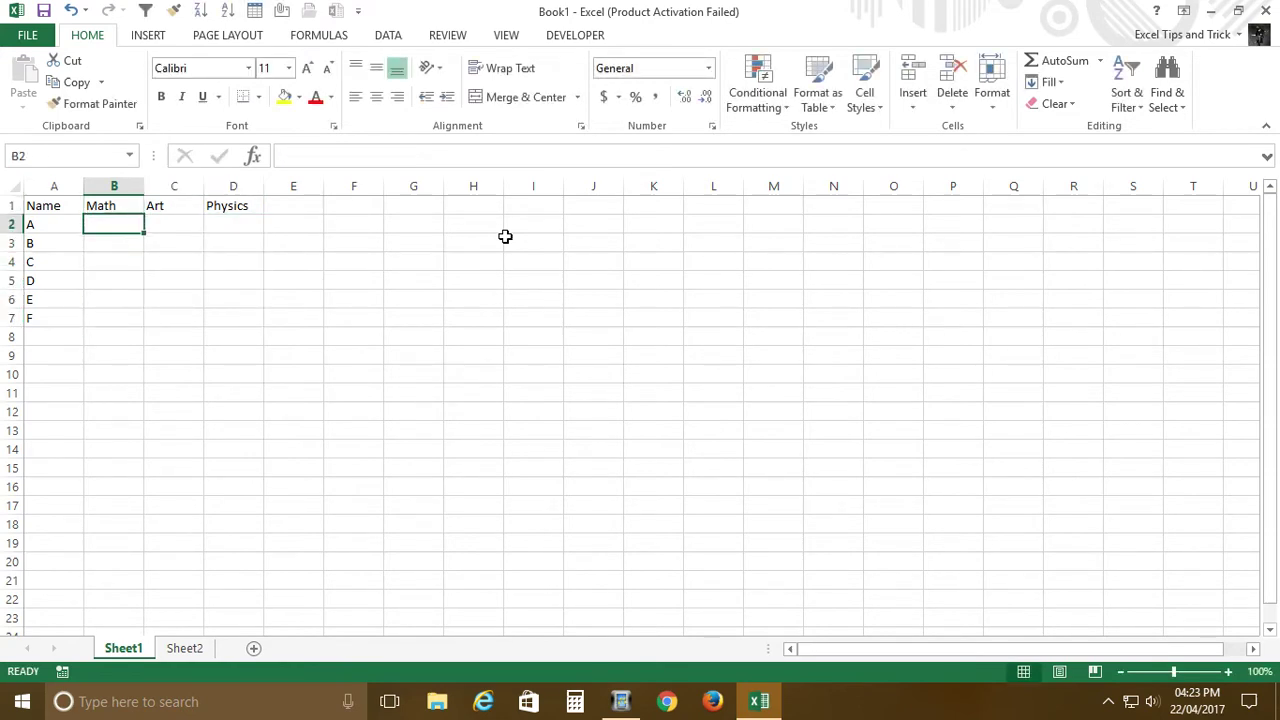
Step: Re-enter =RANDBETWEEN(40,95) in B2, fill it across B2:D7, and copy the scores
text(=randb)
key(Tab)
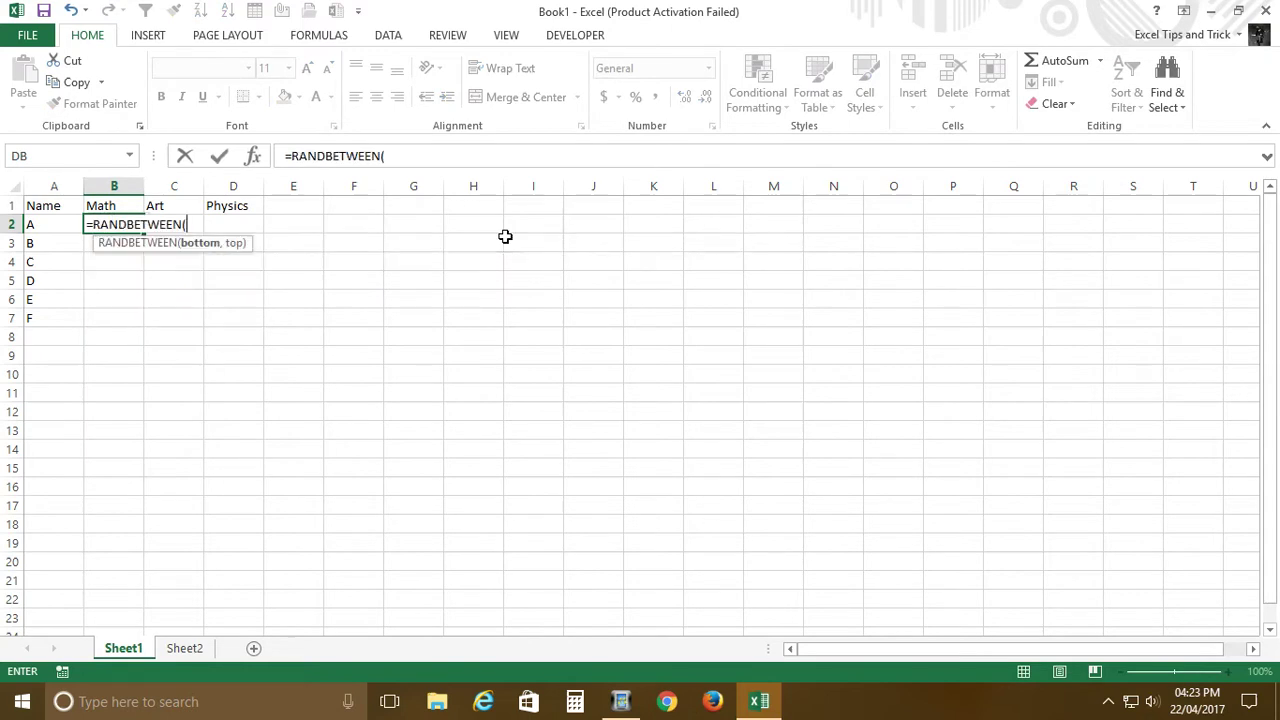
text(,95))
key(Return)
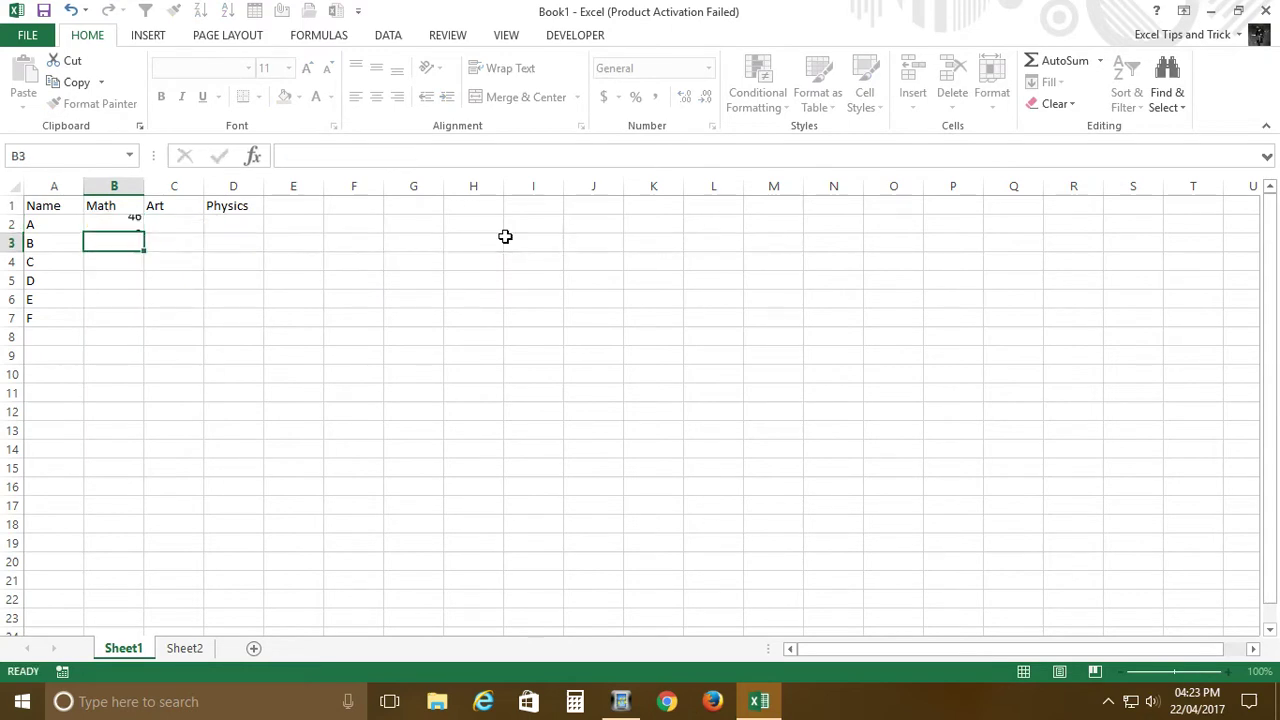
key(Up)
key(shift+Right)
key(shift+Right)
key(shift+Down)
key(shift+Down)
key(shift+Down)
key(shift+Down)
key(shift+Down)
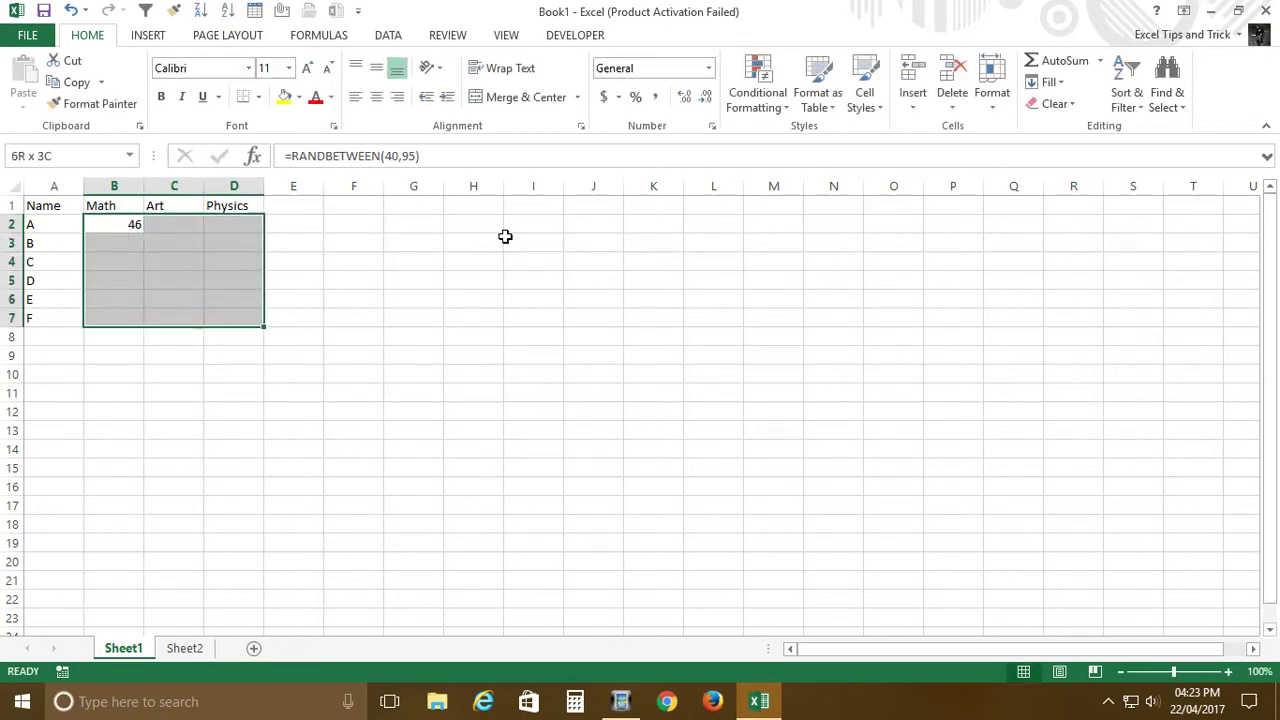
key(ctrl+v)
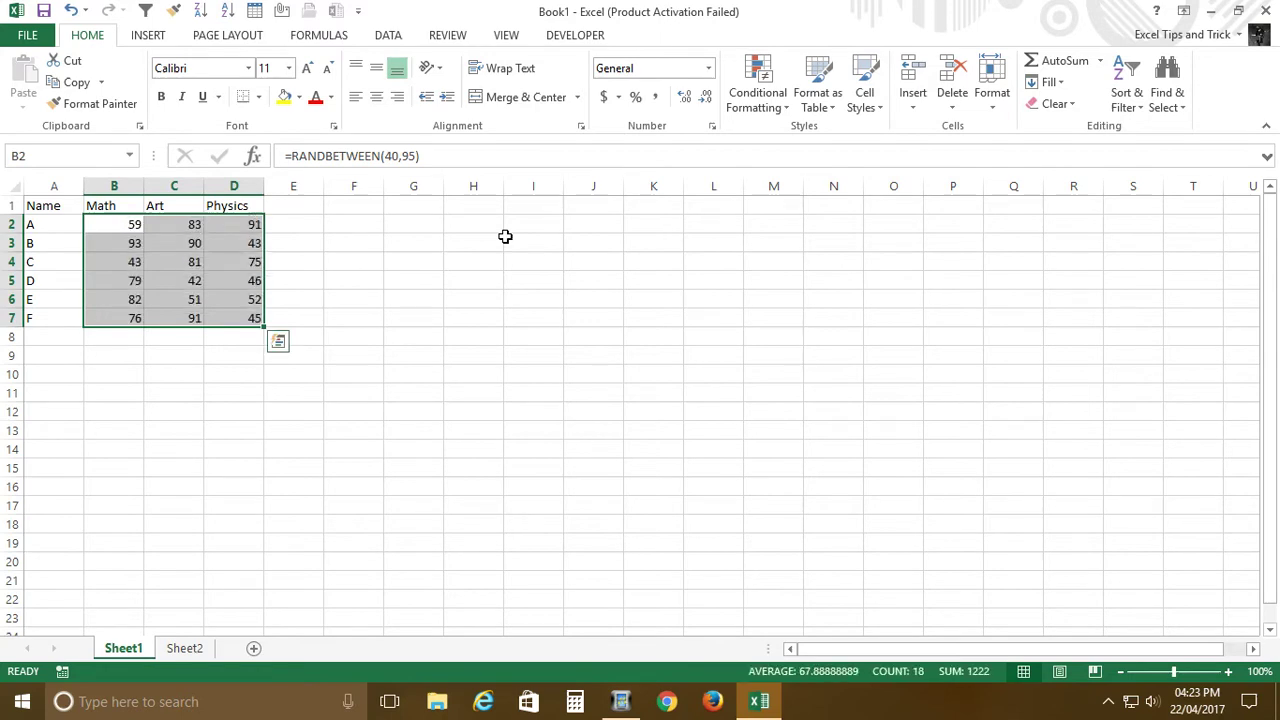
key(ctrl+c)
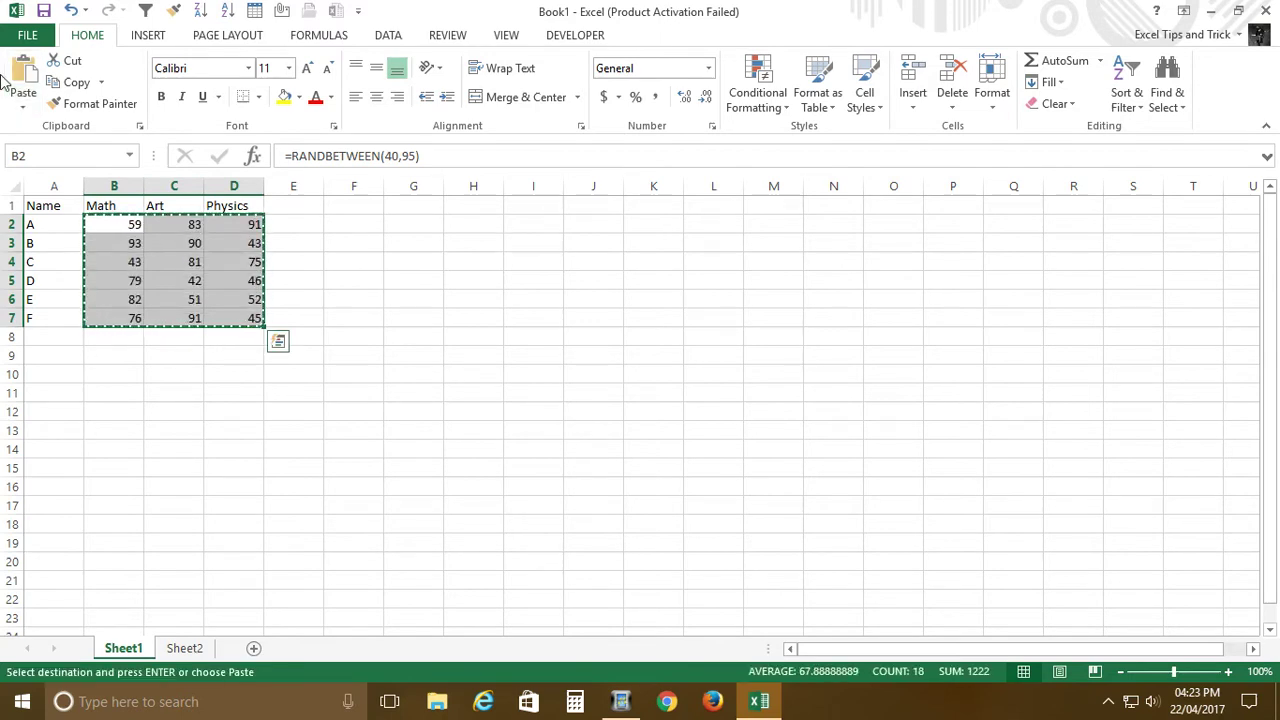
Step: Paste the B2:D7 scores back over themselves as values only
click(23, 106)
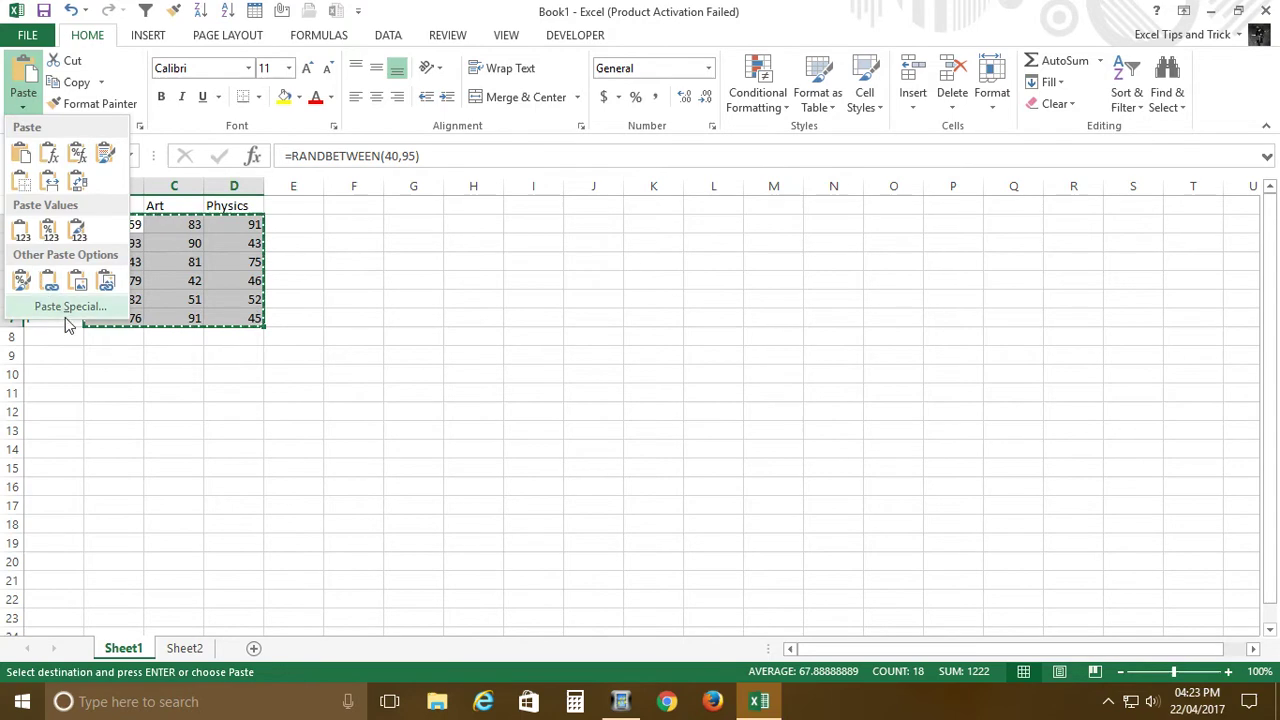
click(61, 306)
click(651, 236)
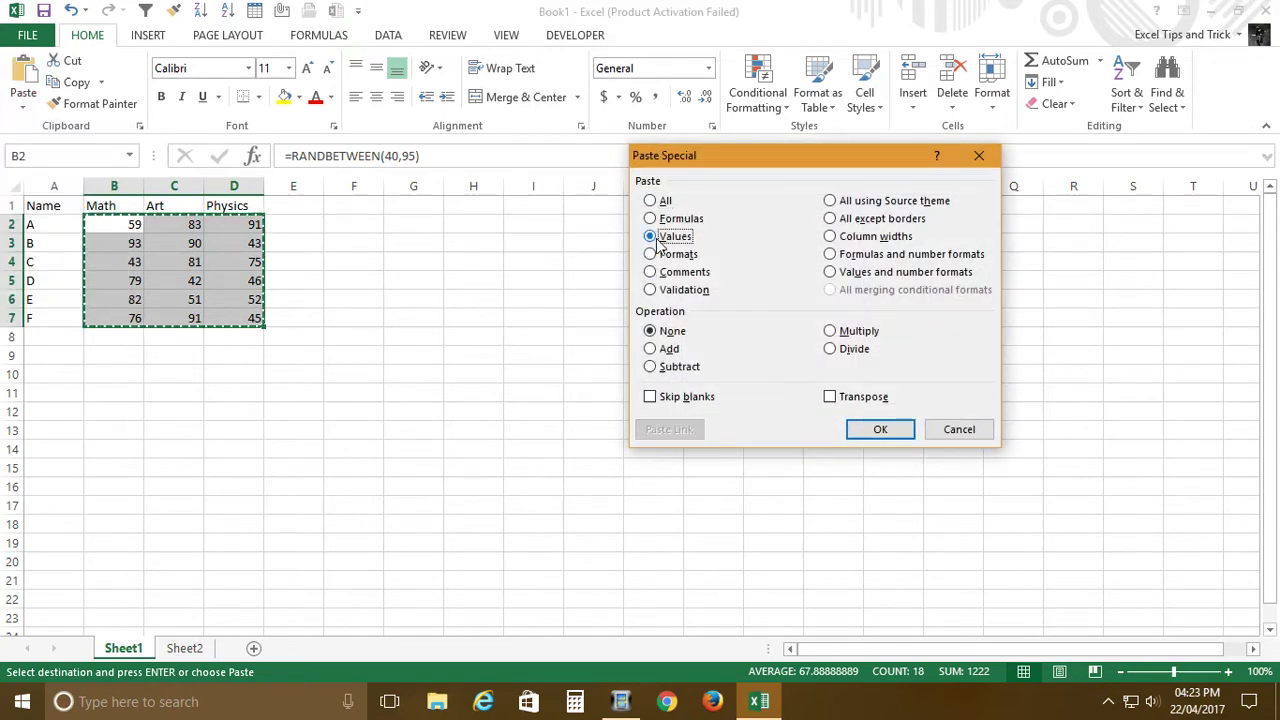
click(876, 429)
click(180, 395)
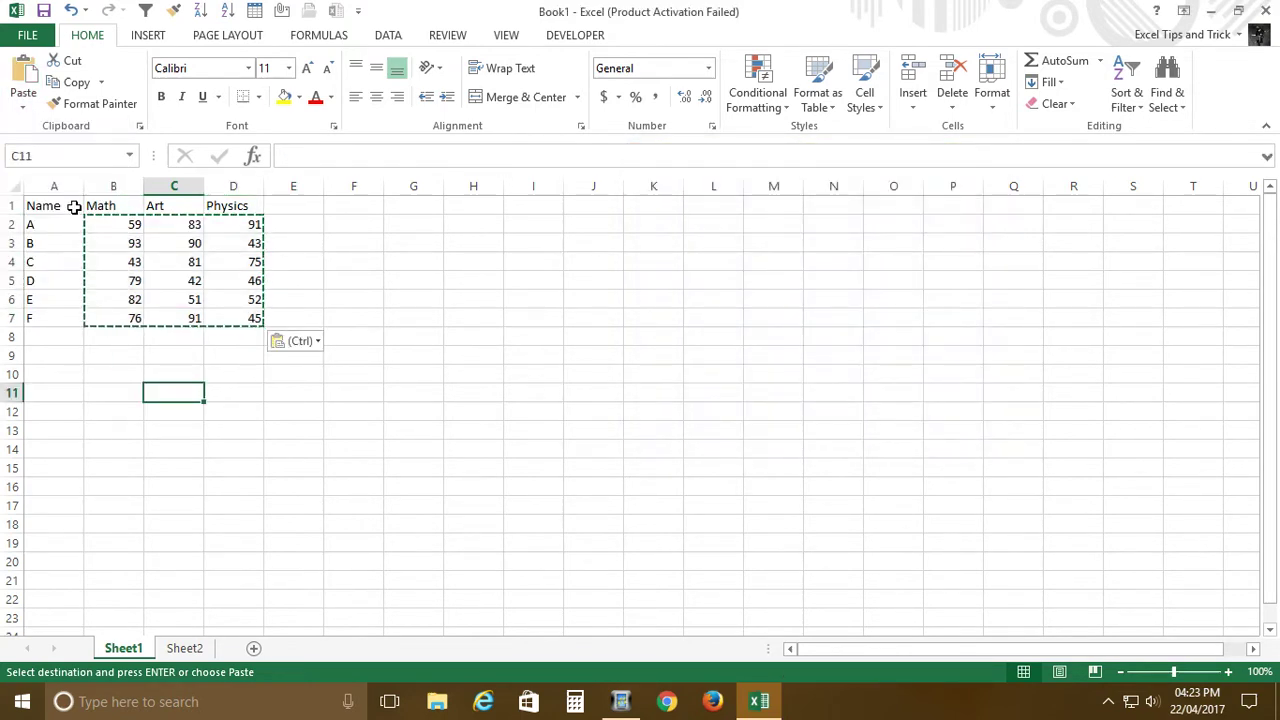
Step: Narrow columns A and D to fit their contents
mouse_move(95, 193)
mouse_down()
mouse_move(66, 193)
mouse_move(194, 193)
mouse_up()
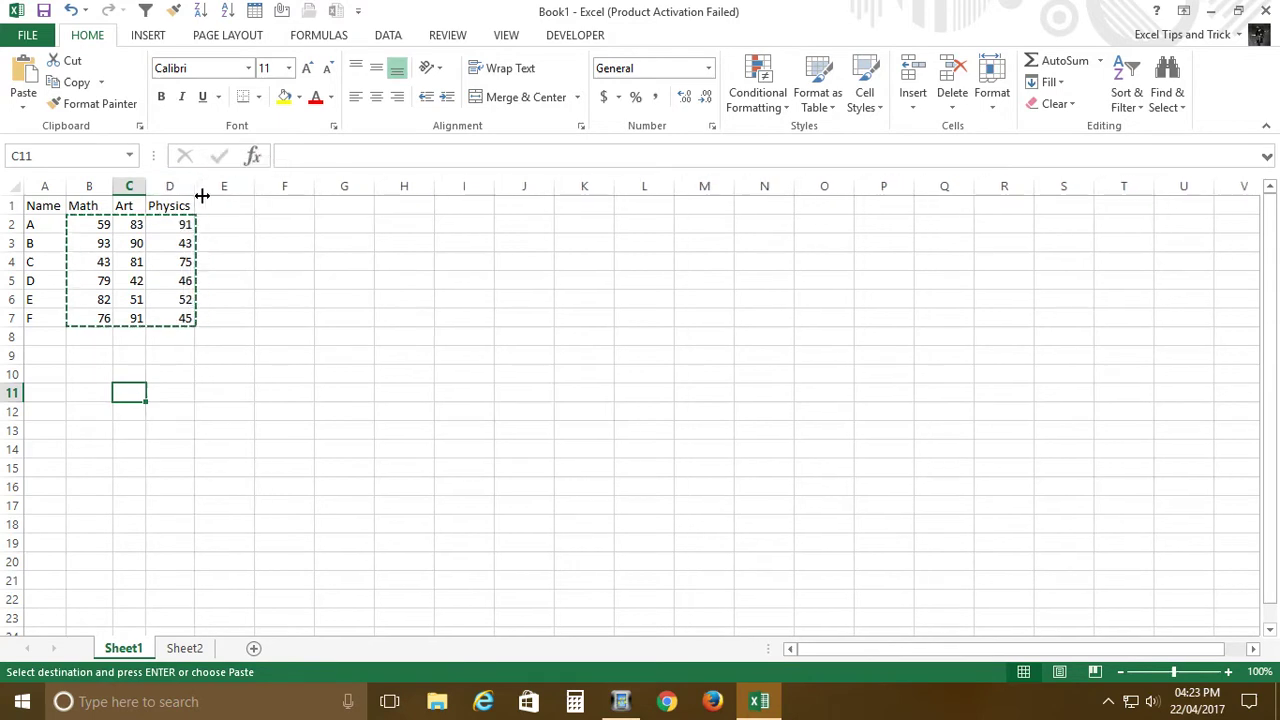
click(295, 320)
key(Escape)
Step: Copy the header row A1:D1 (Name, Math, Art, Physics) and paste it at N12
drag(43, 207, 172, 320)
click(45, 207)
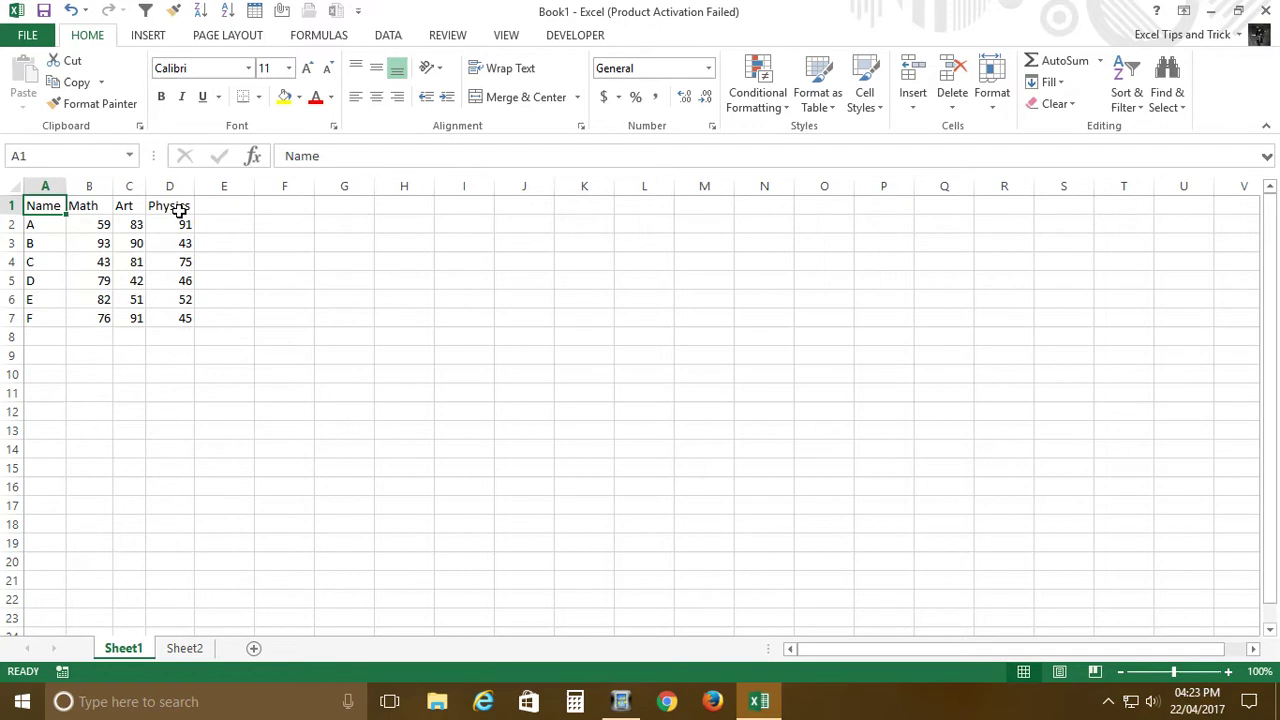
click(179, 211)
click(60, 208)
drag(60, 208, 193, 211)
key(ctrl+c)
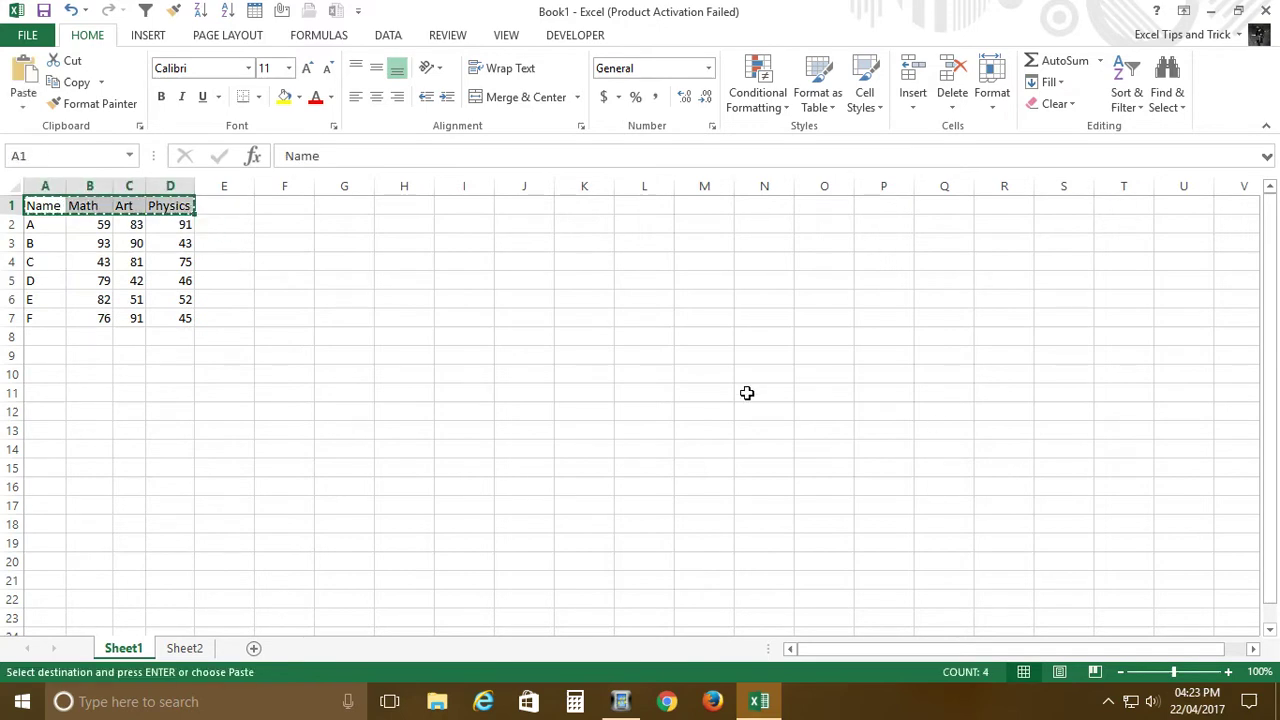
click(760, 412)
key(ctrl+v)
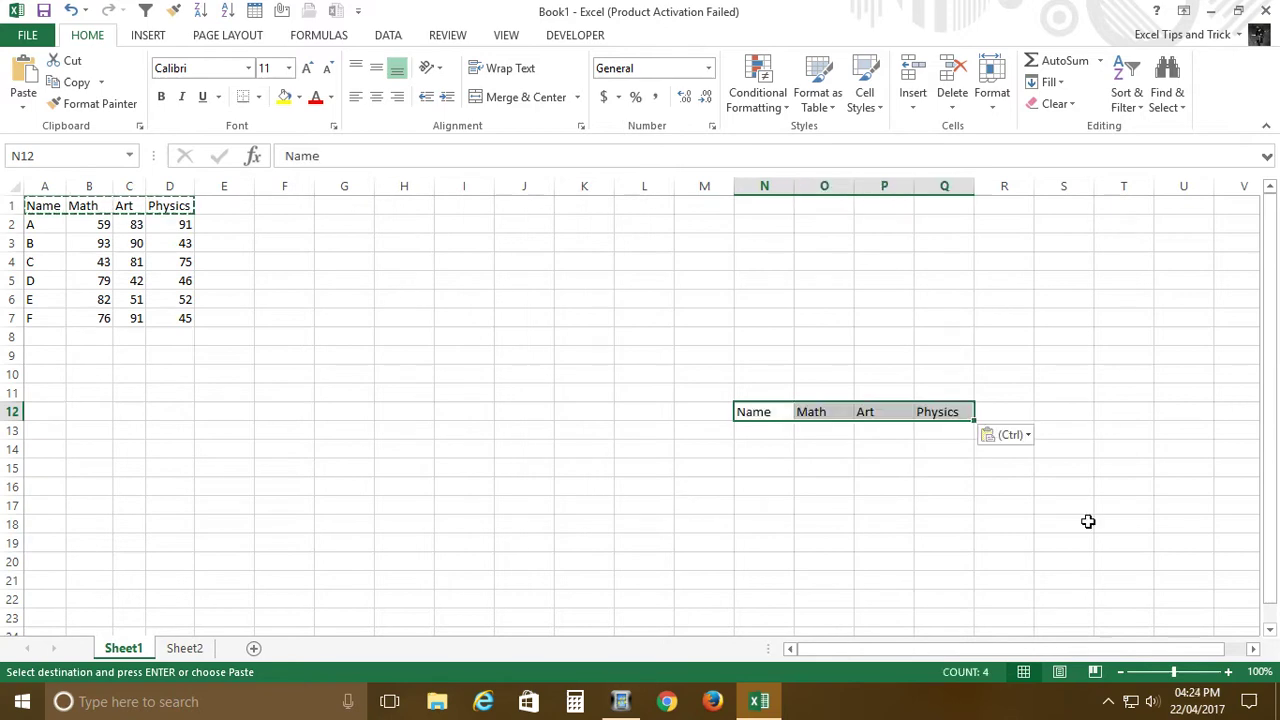
click(787, 436)
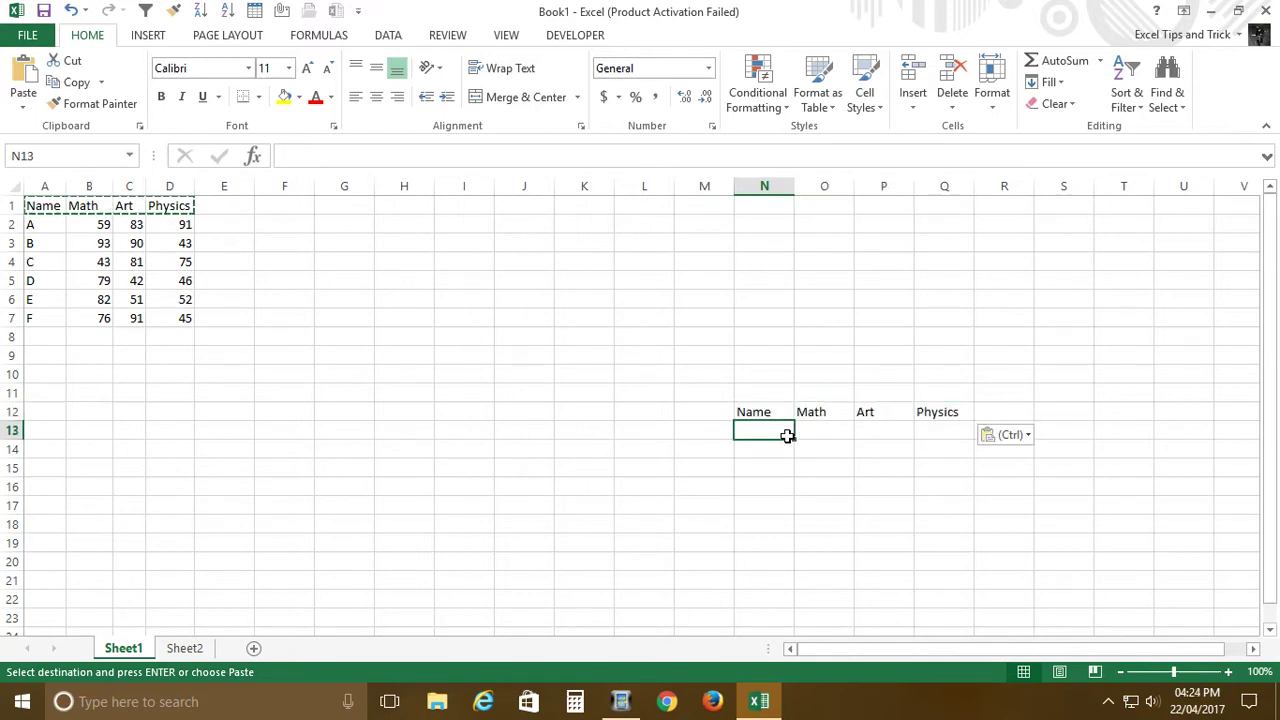
key(Escape)
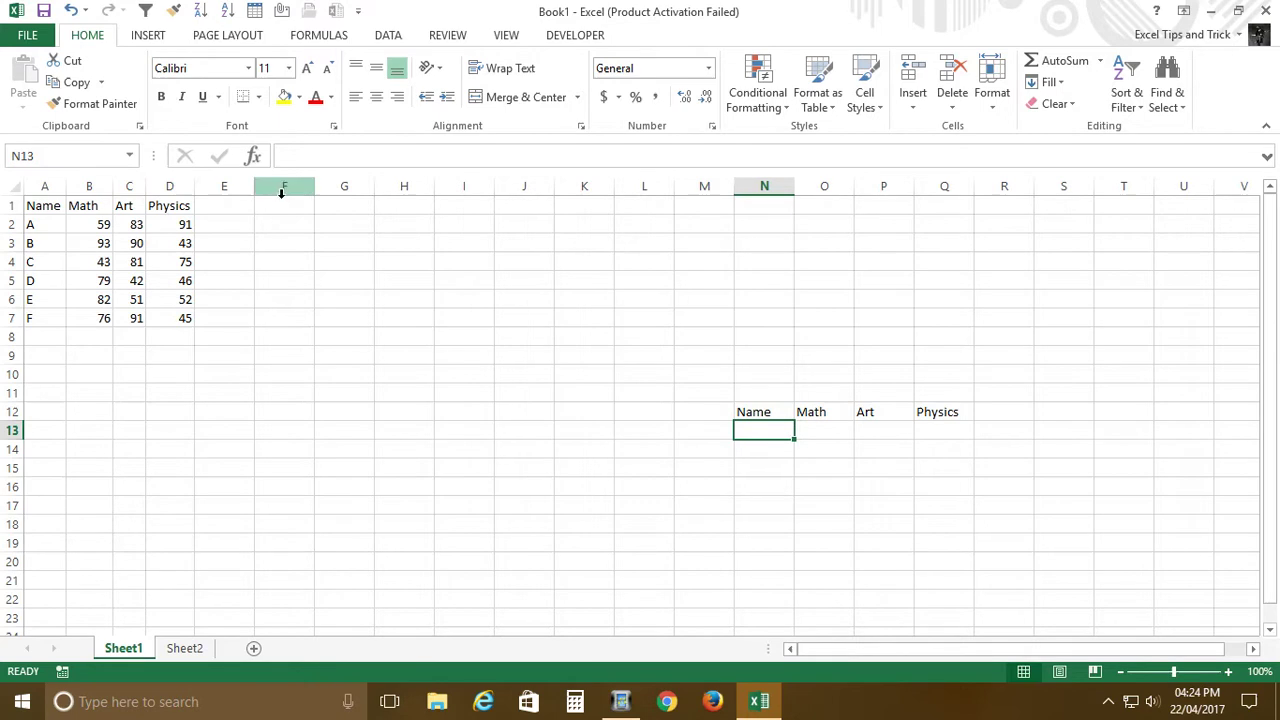
click(358, 304)
text(=)
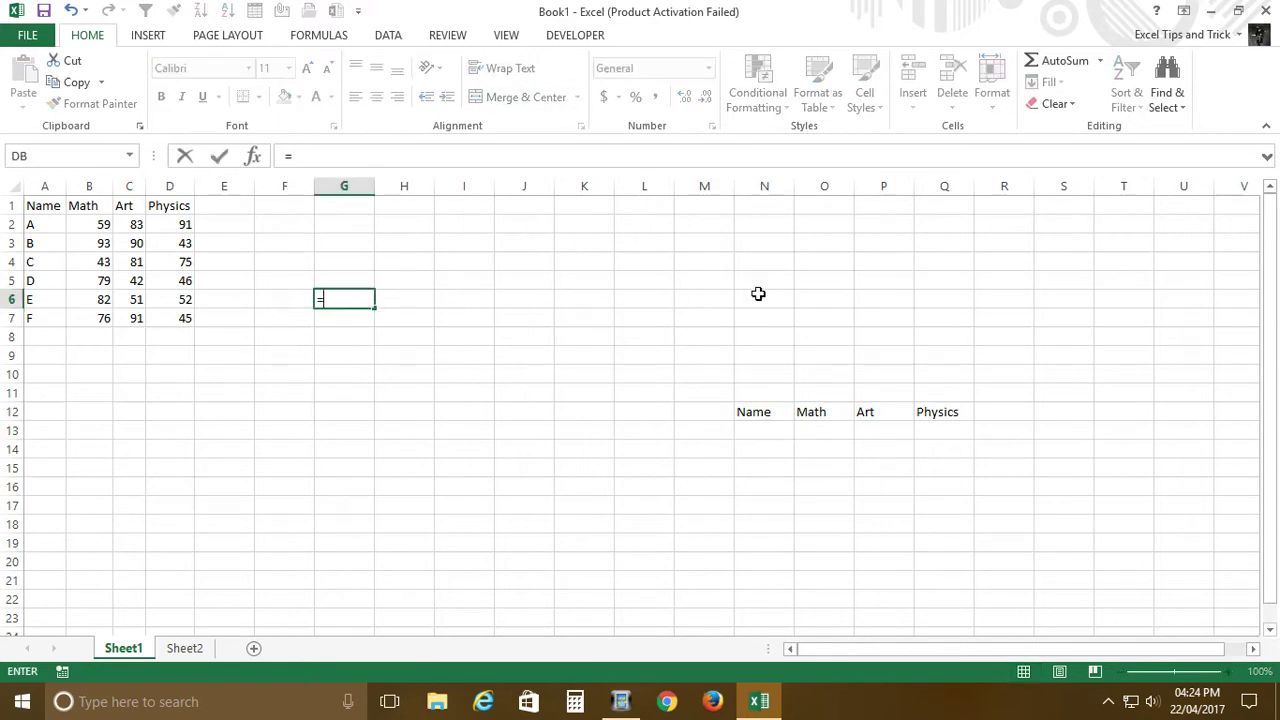
text(of)
key(Tab)
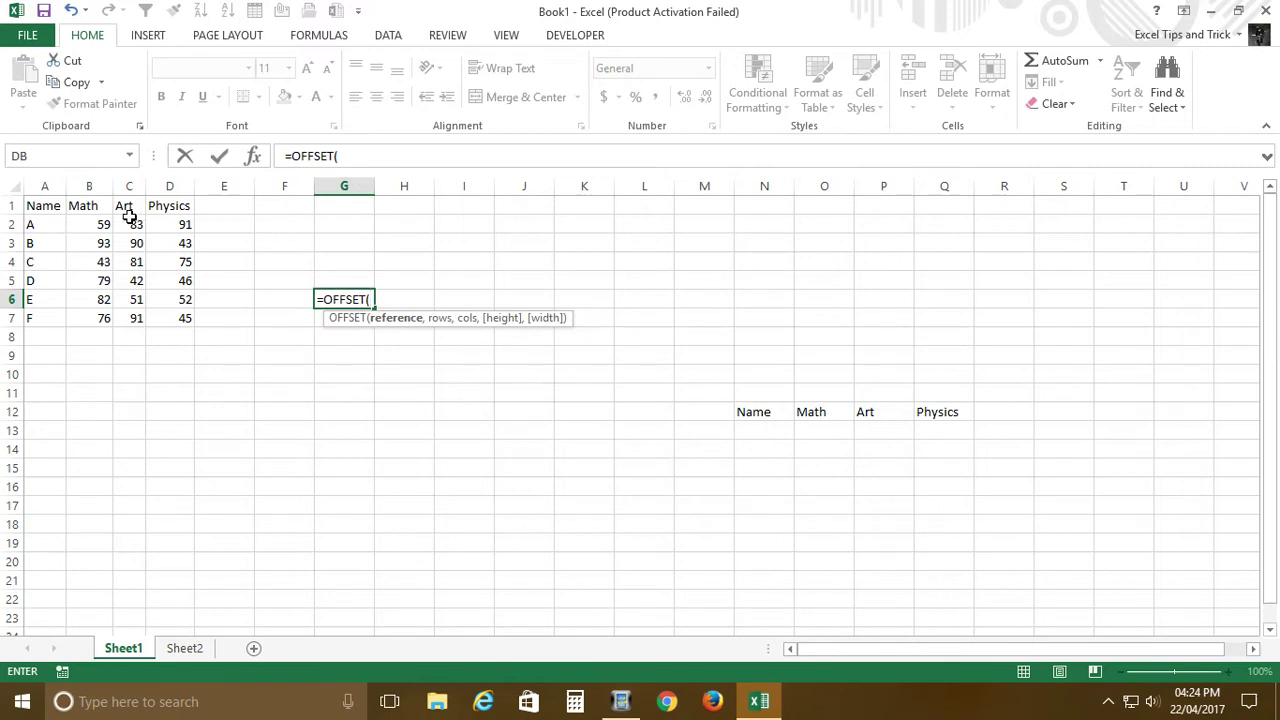
click(37, 209)
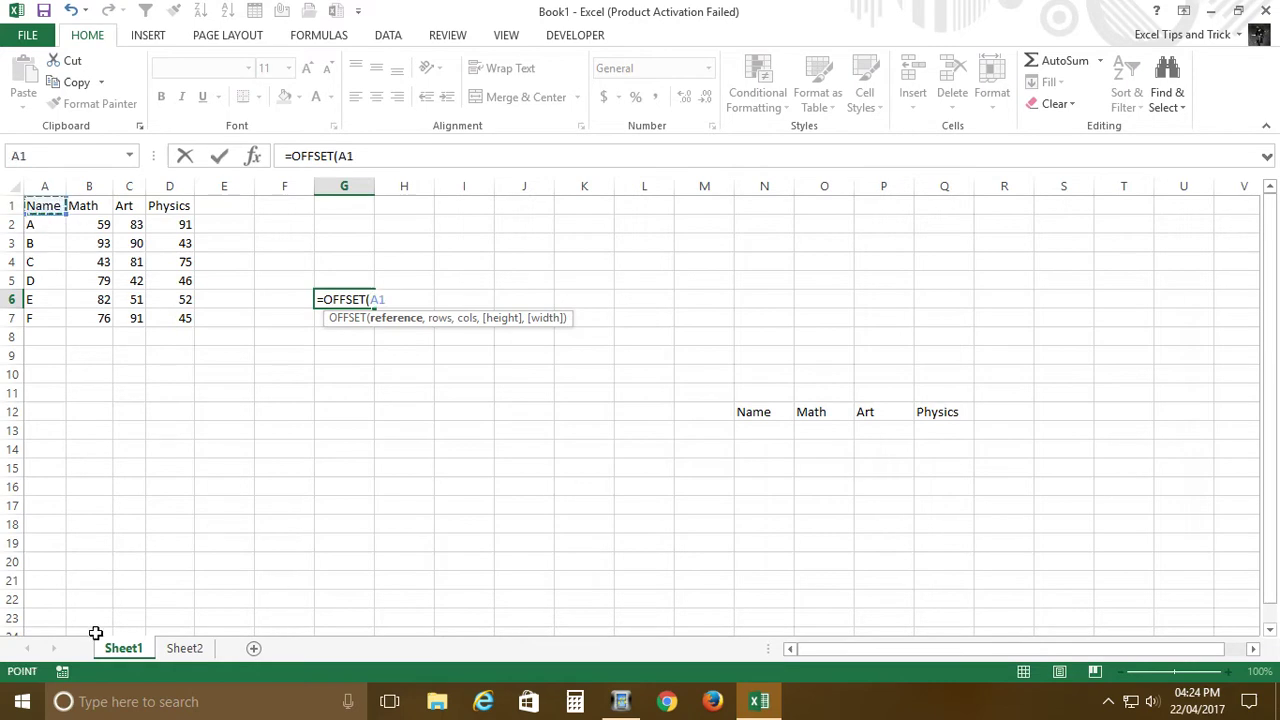
key(F4)
text($A$1,)
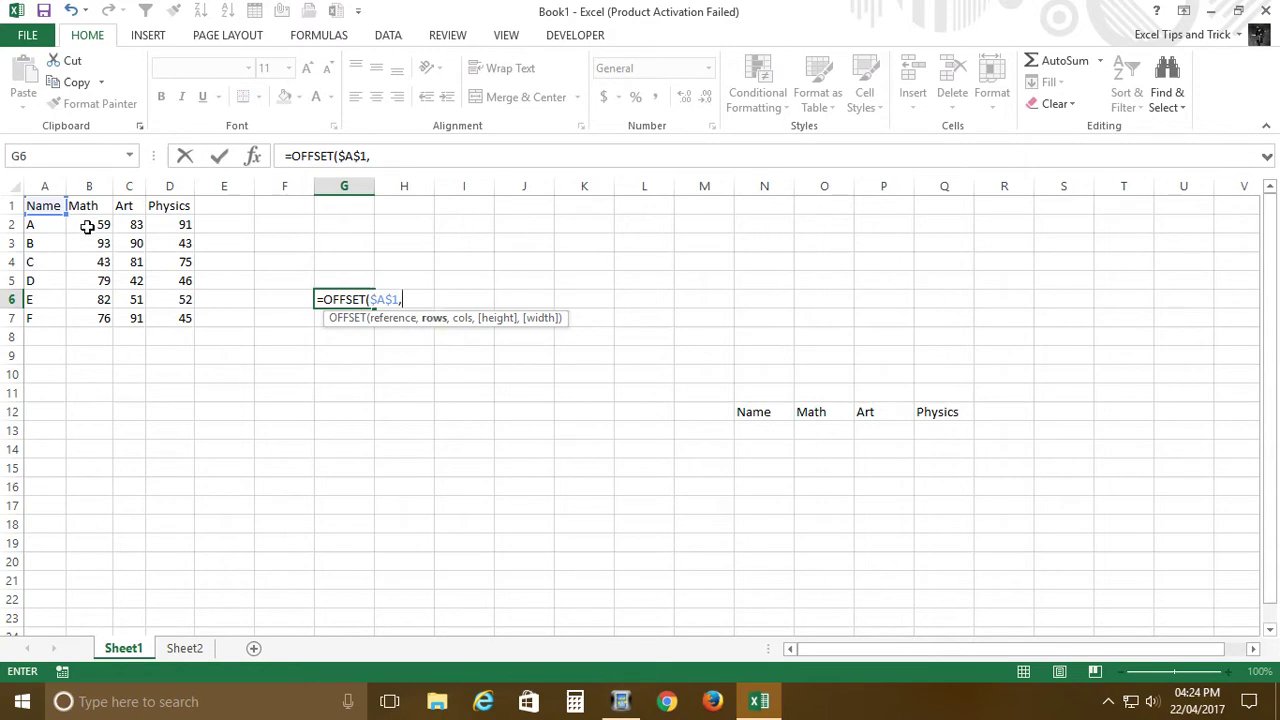
text(1,0)
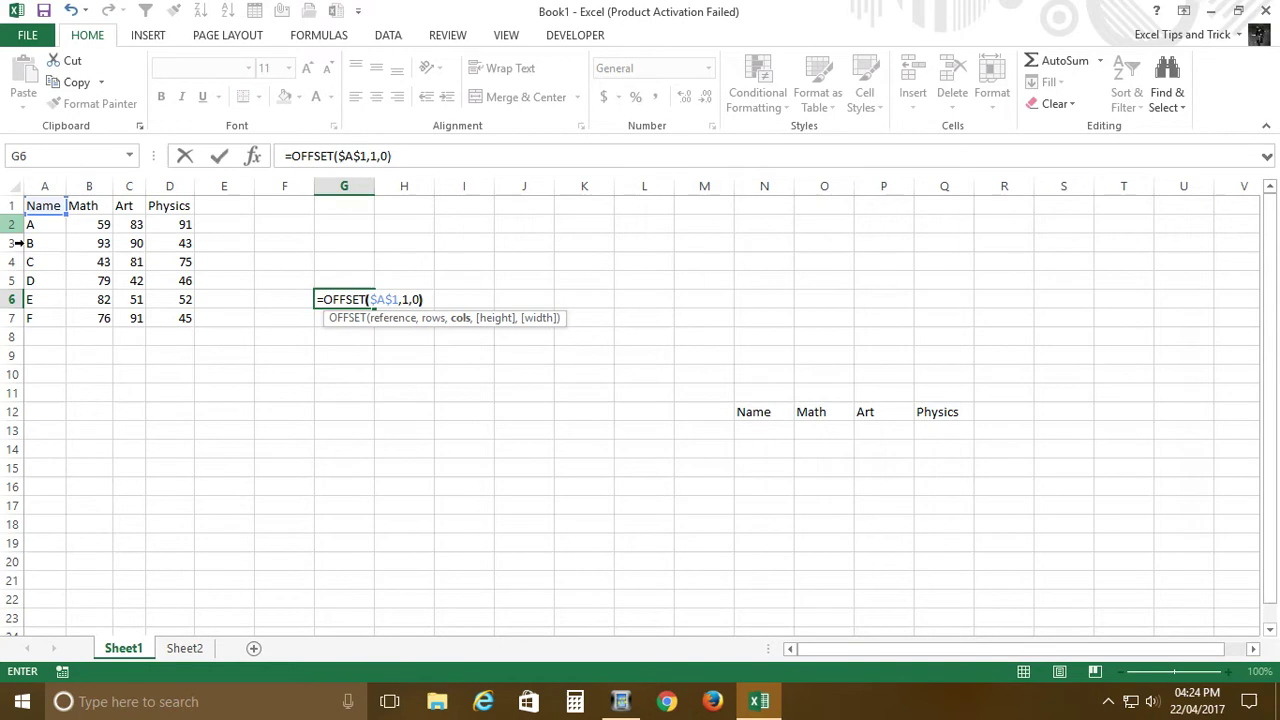
key(Return)
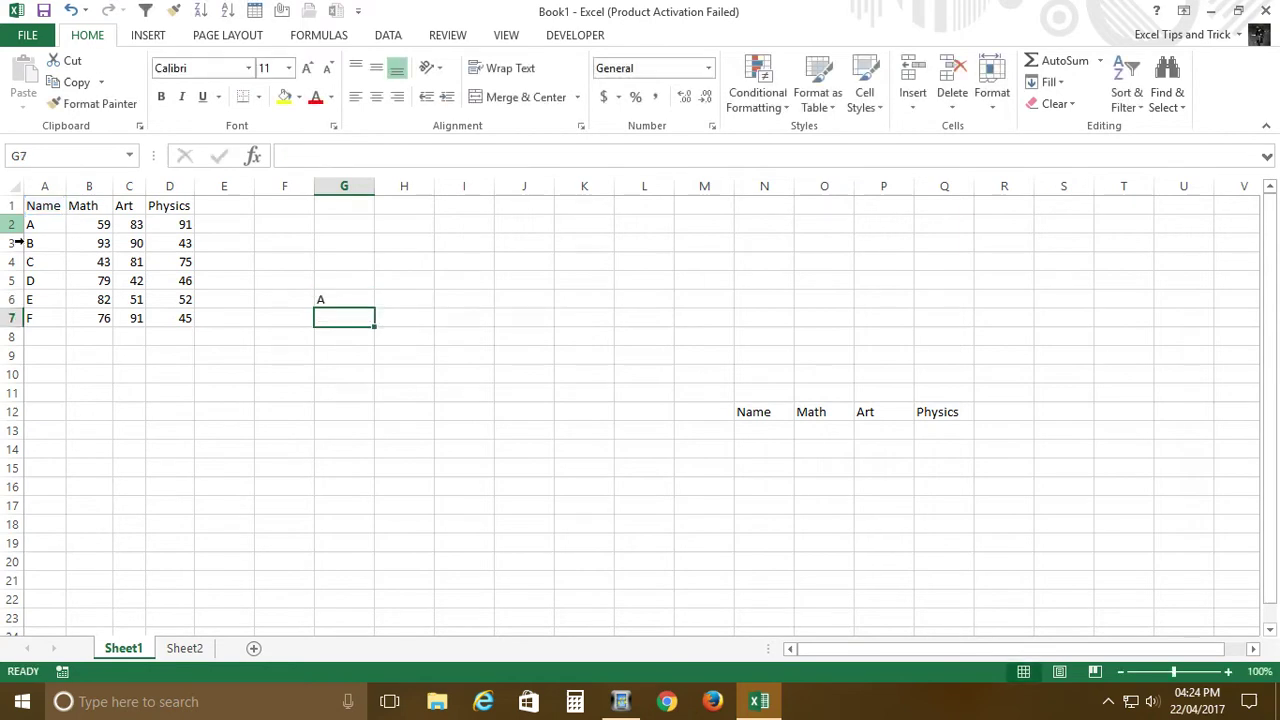
click(372, 311)
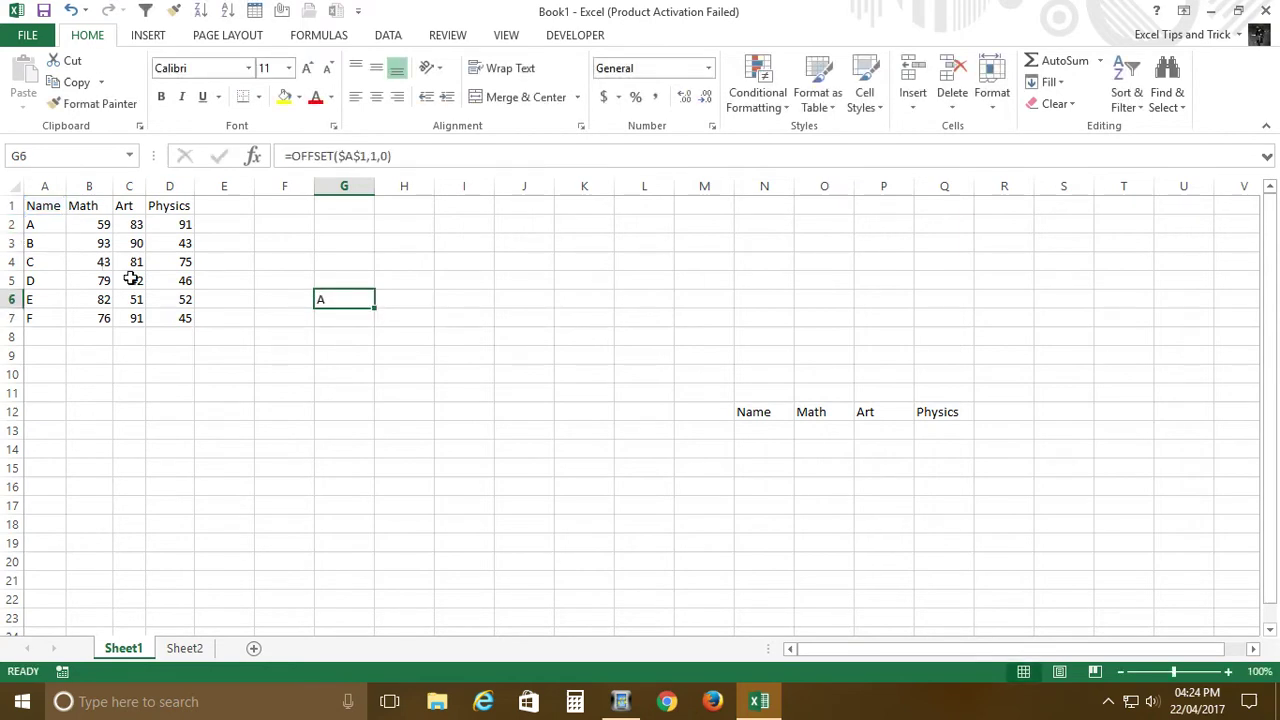
key(F2)
key(Escape)
click(406, 162)
key(Return)
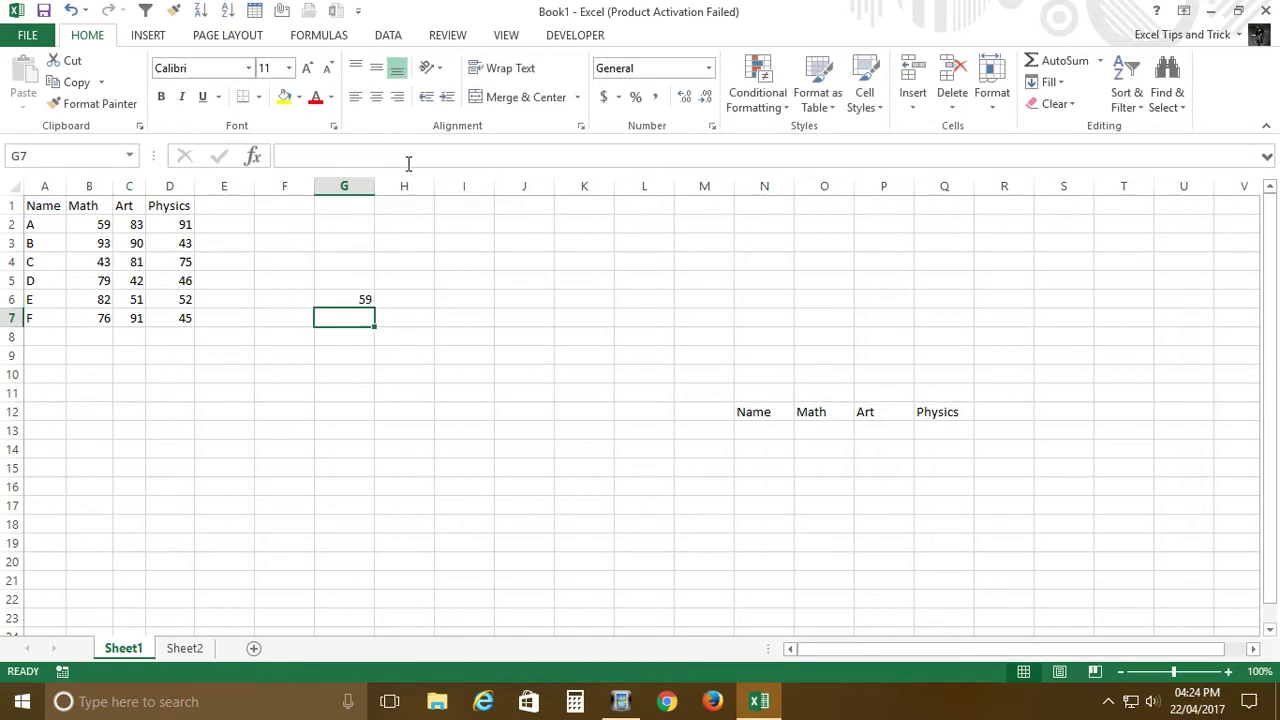
click(106, 226)
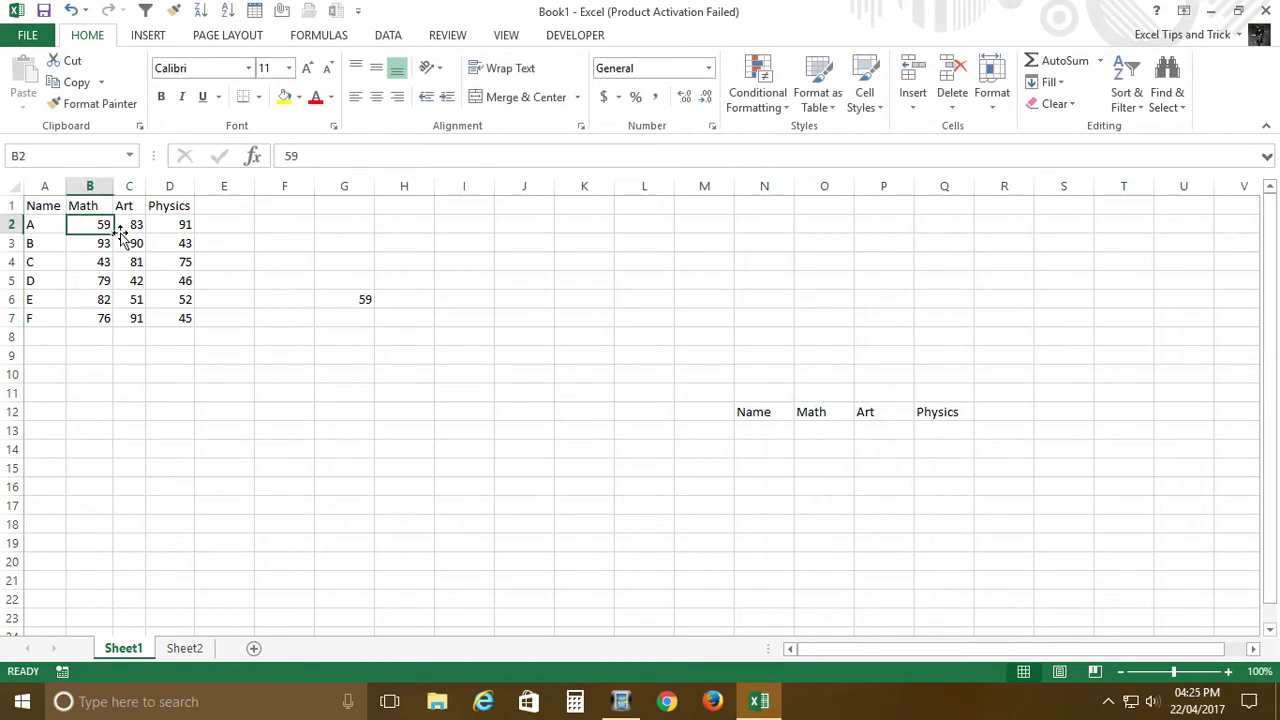
click(366, 301)
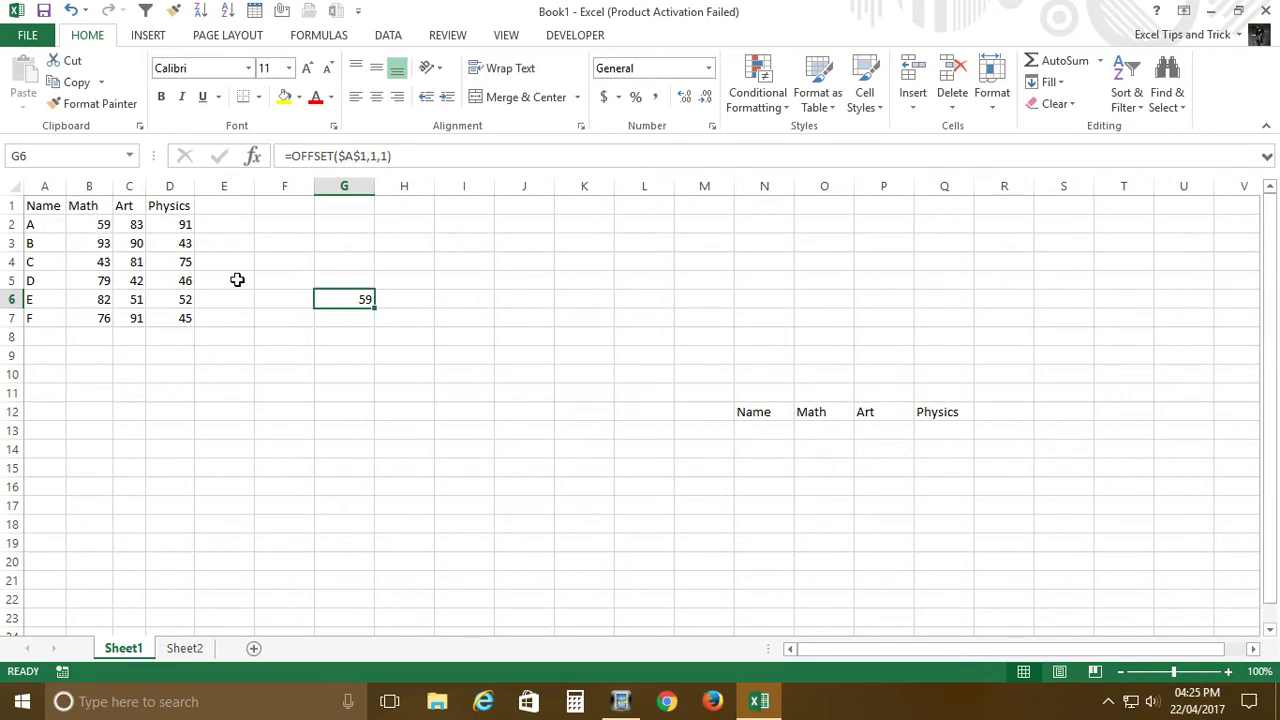
key(Delete)
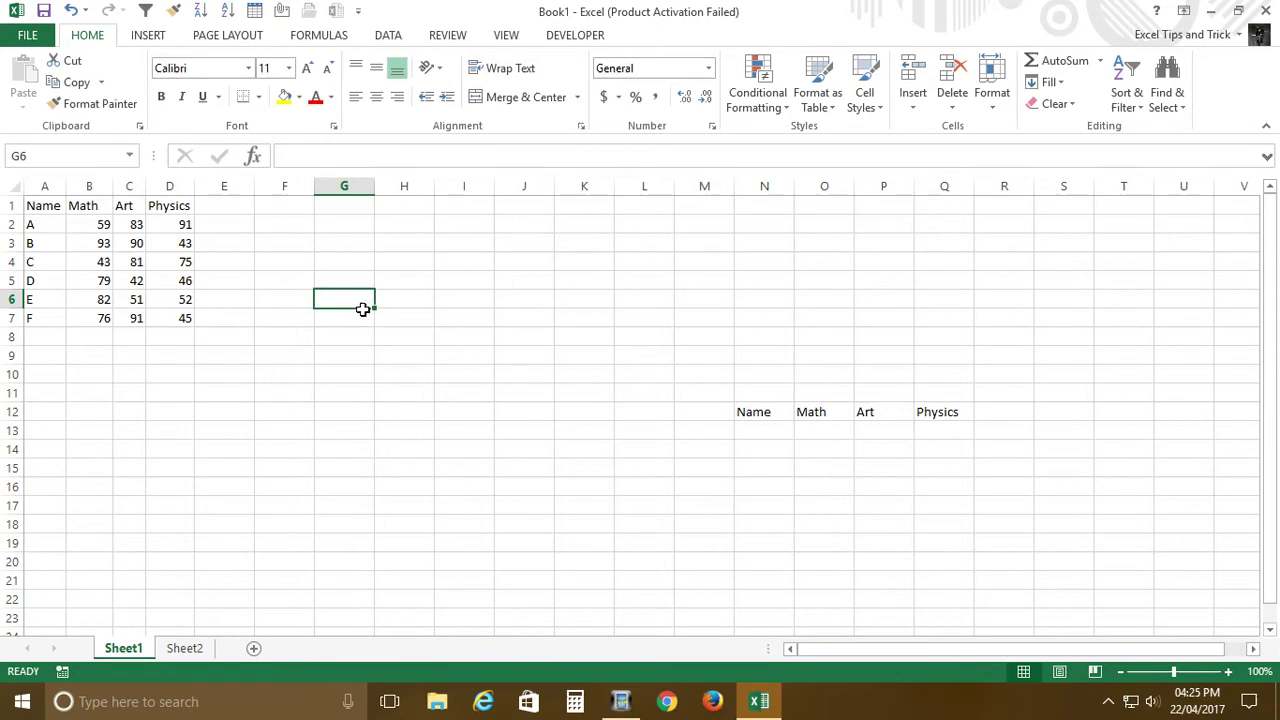
Step: Enter =OFFSET($A$1,1,0) in N11 to return the first student's name
click(790, 394)
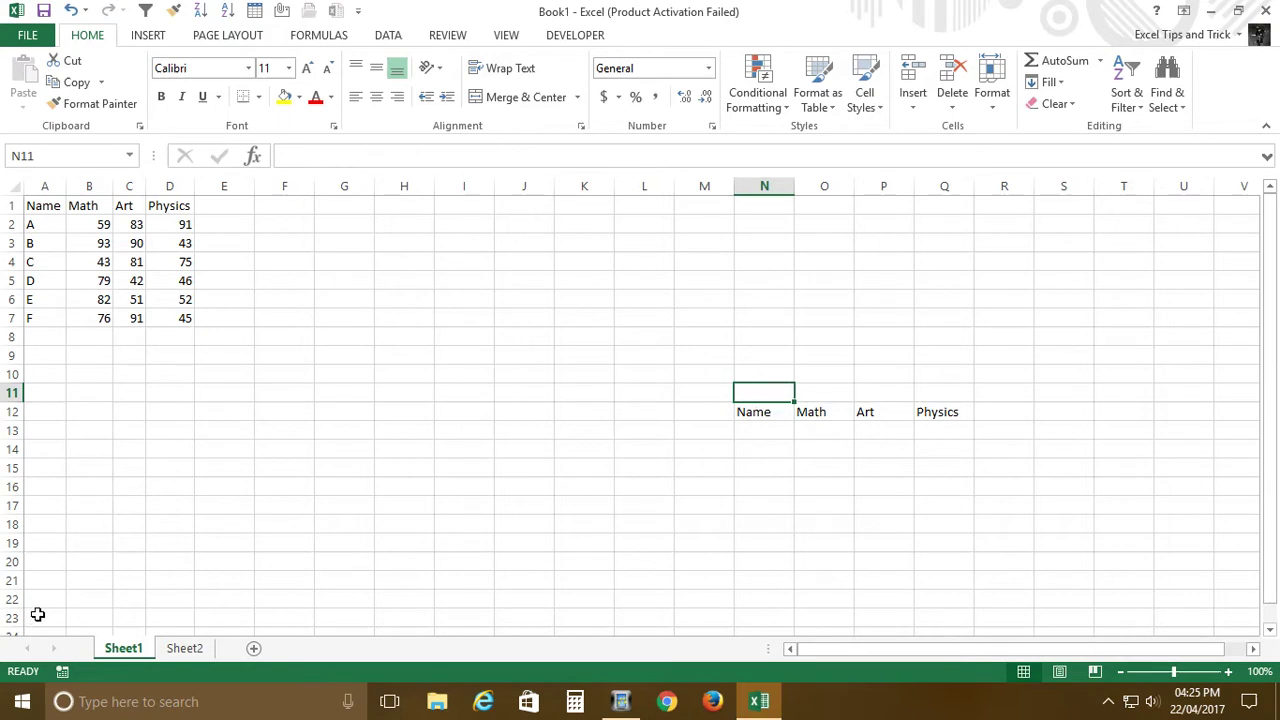
text(=o)
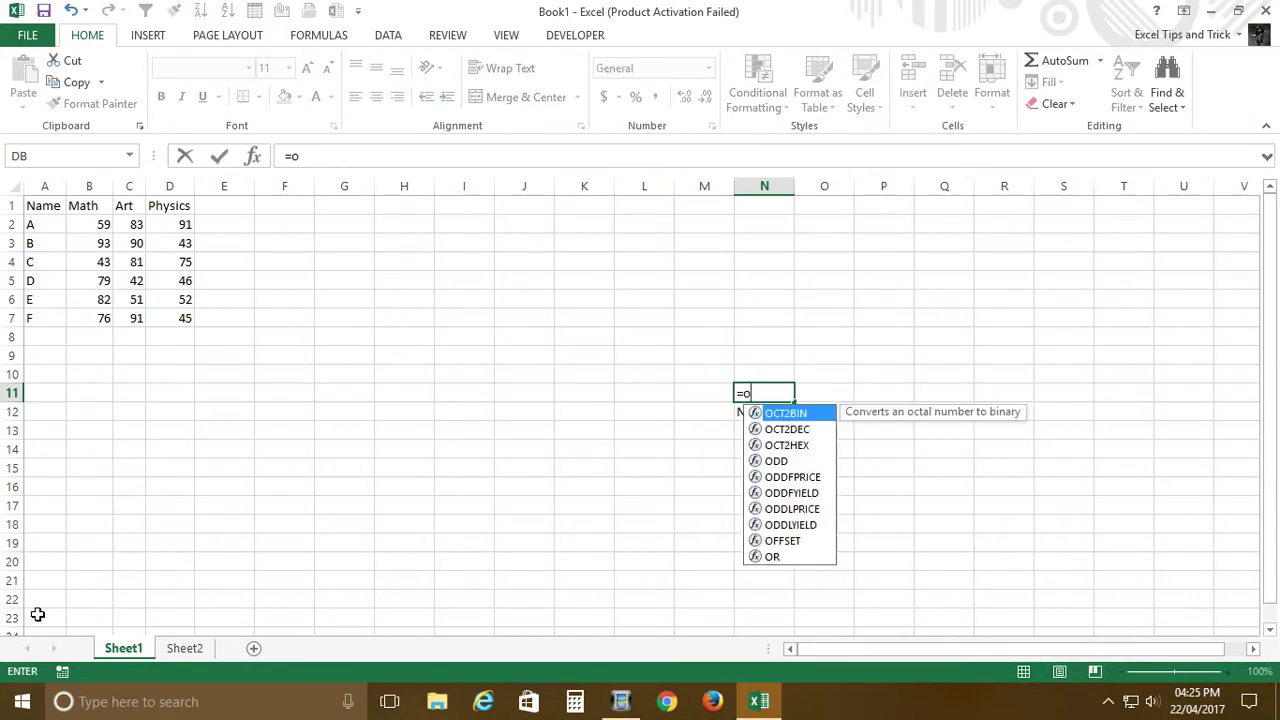
text(f)
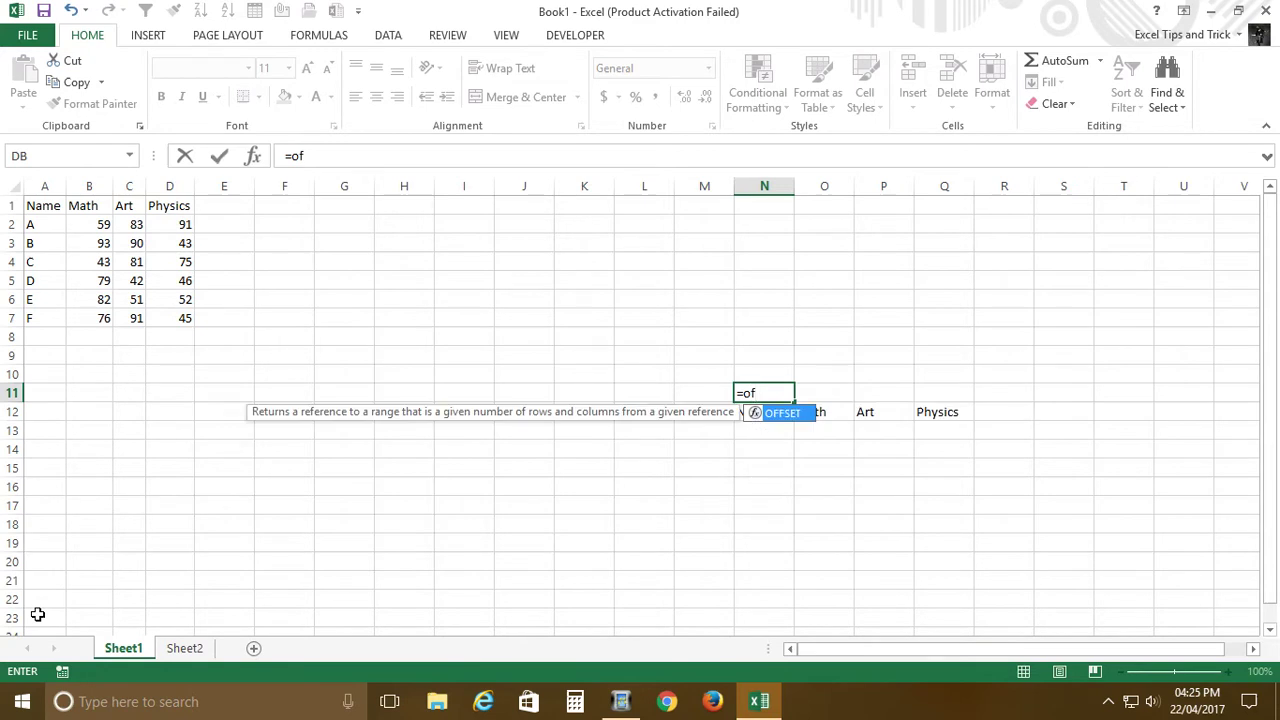
key(Tab)
key(Escape)
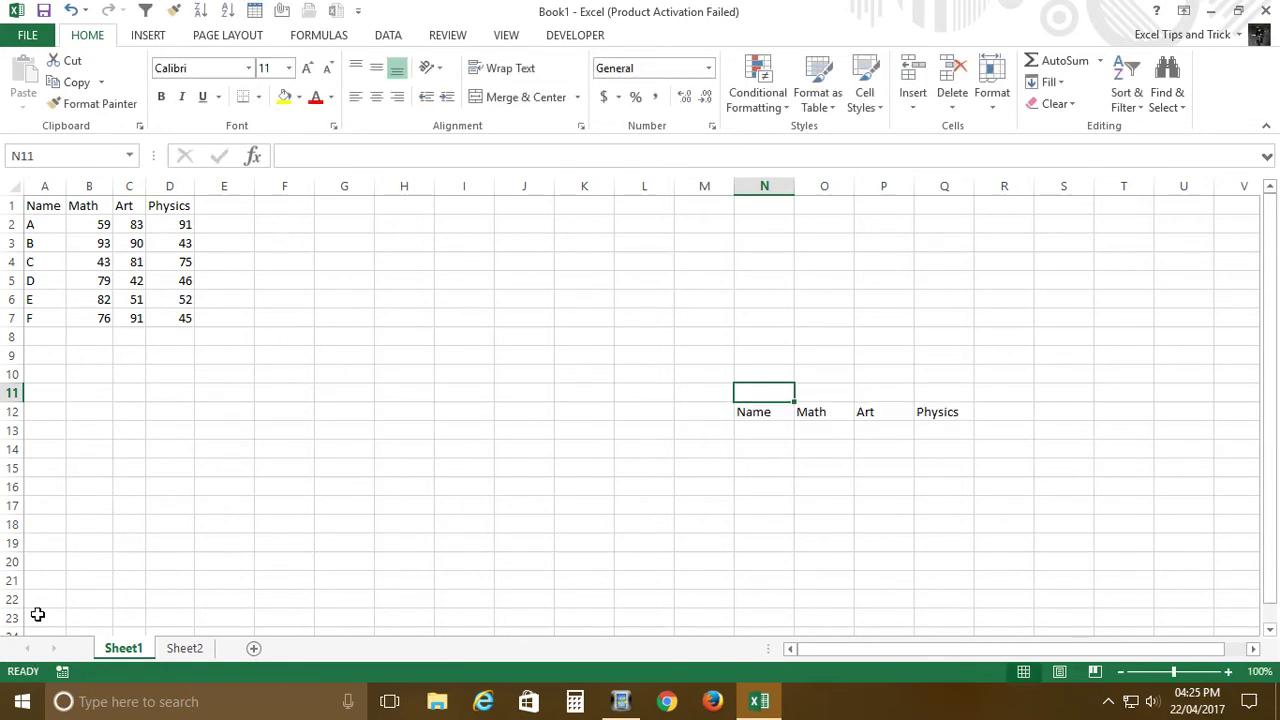
text(=of)
key(Tab)
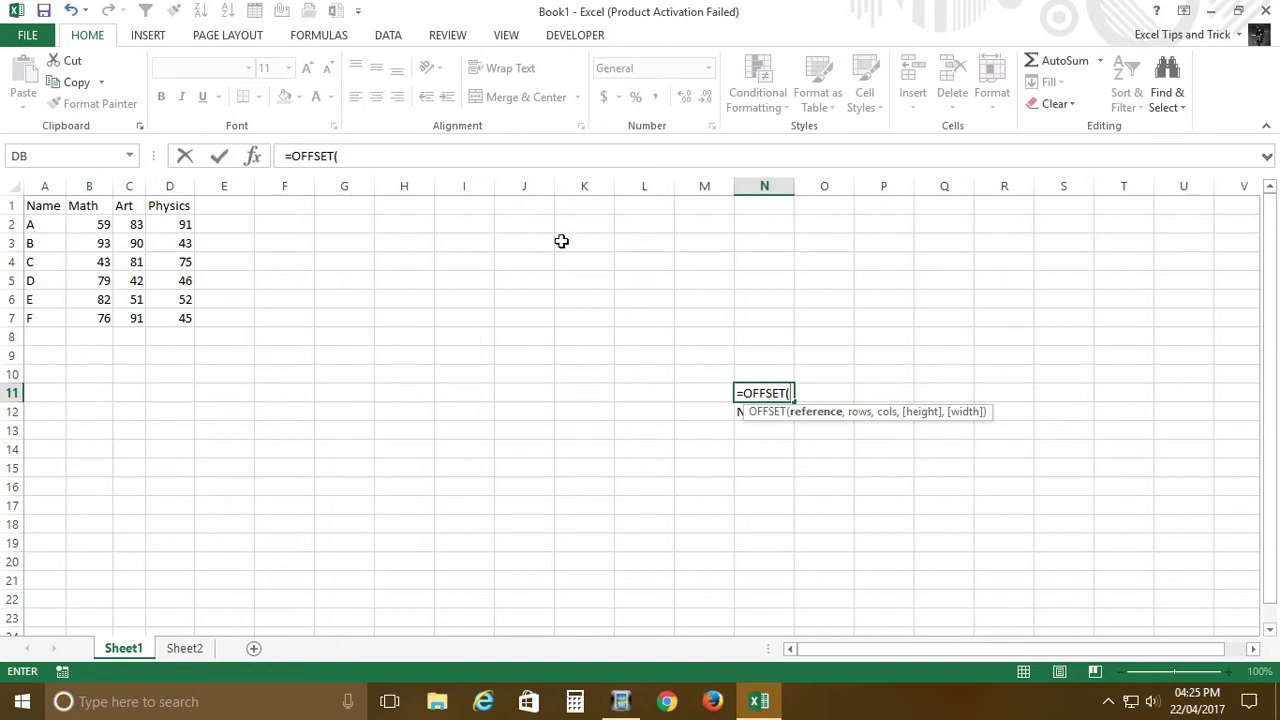
click(49, 213)
key(F4)
text(,m)
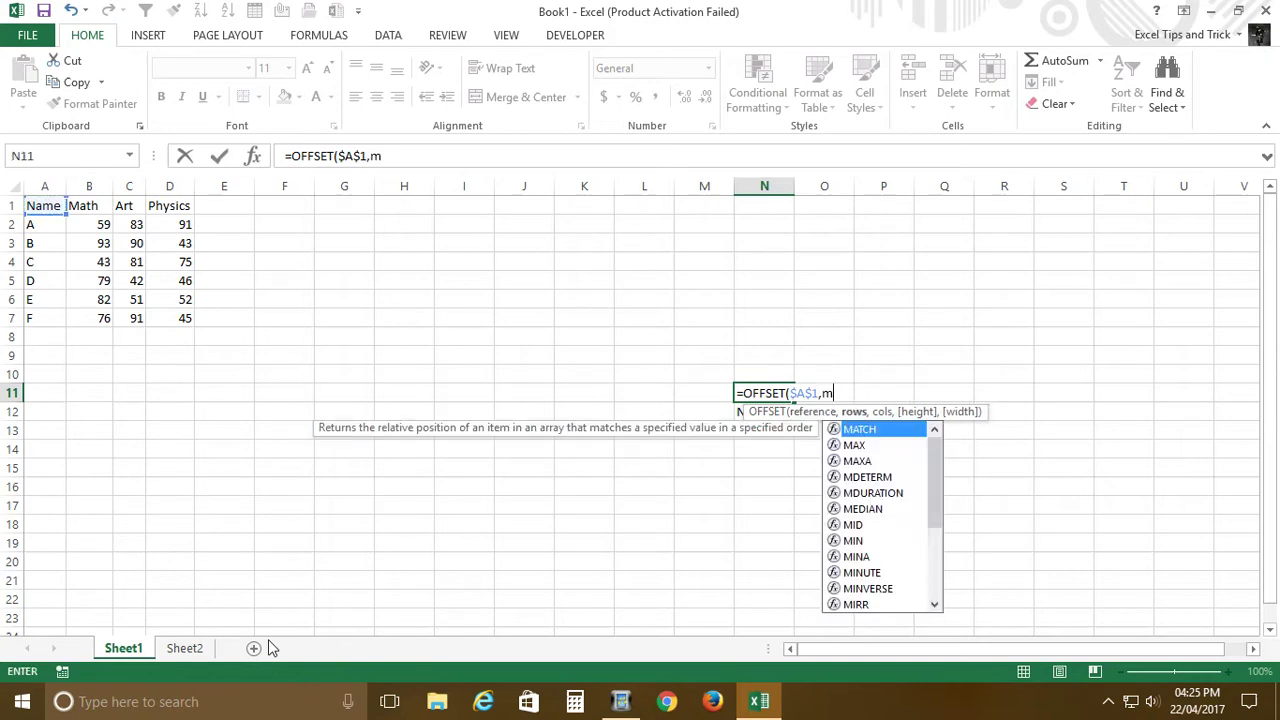
key(BackSpace)
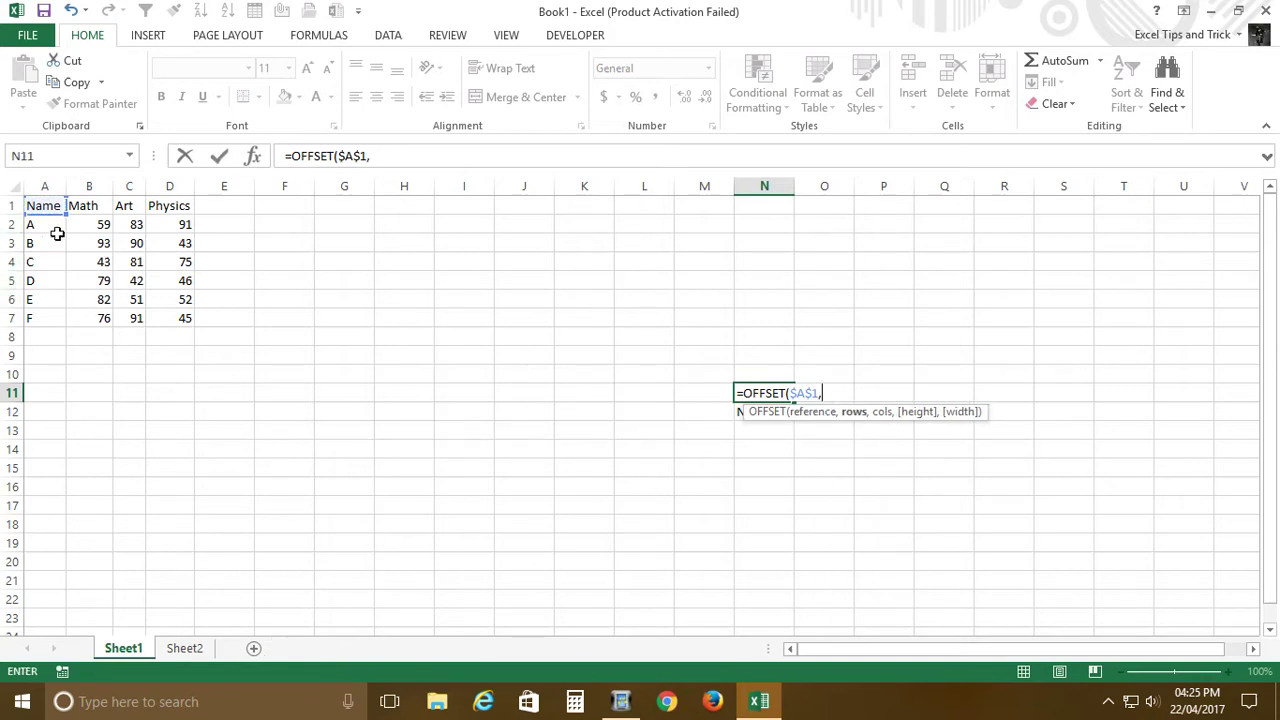
text(1,0)
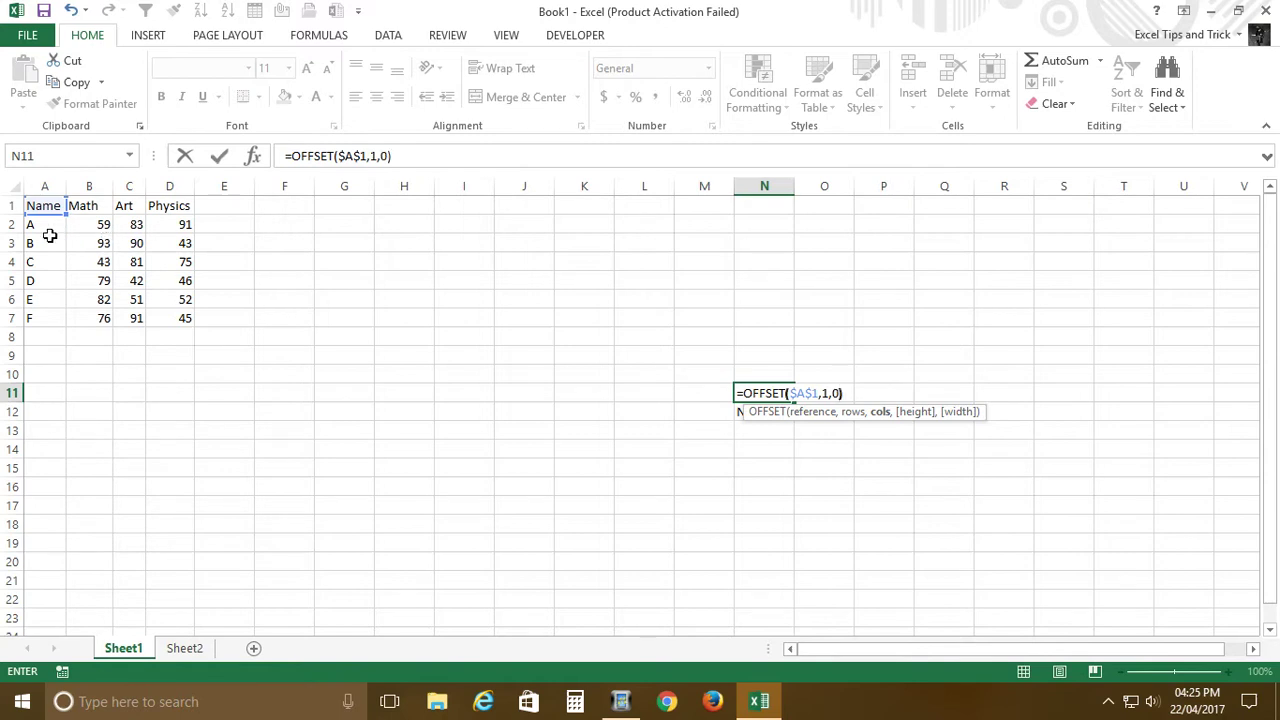
key(Return)
Step: Put =N11 in N13 under Name and check both formulas
key(Up)
key(Down)
key(Down)
text(=)
key(Up)
key(Up)
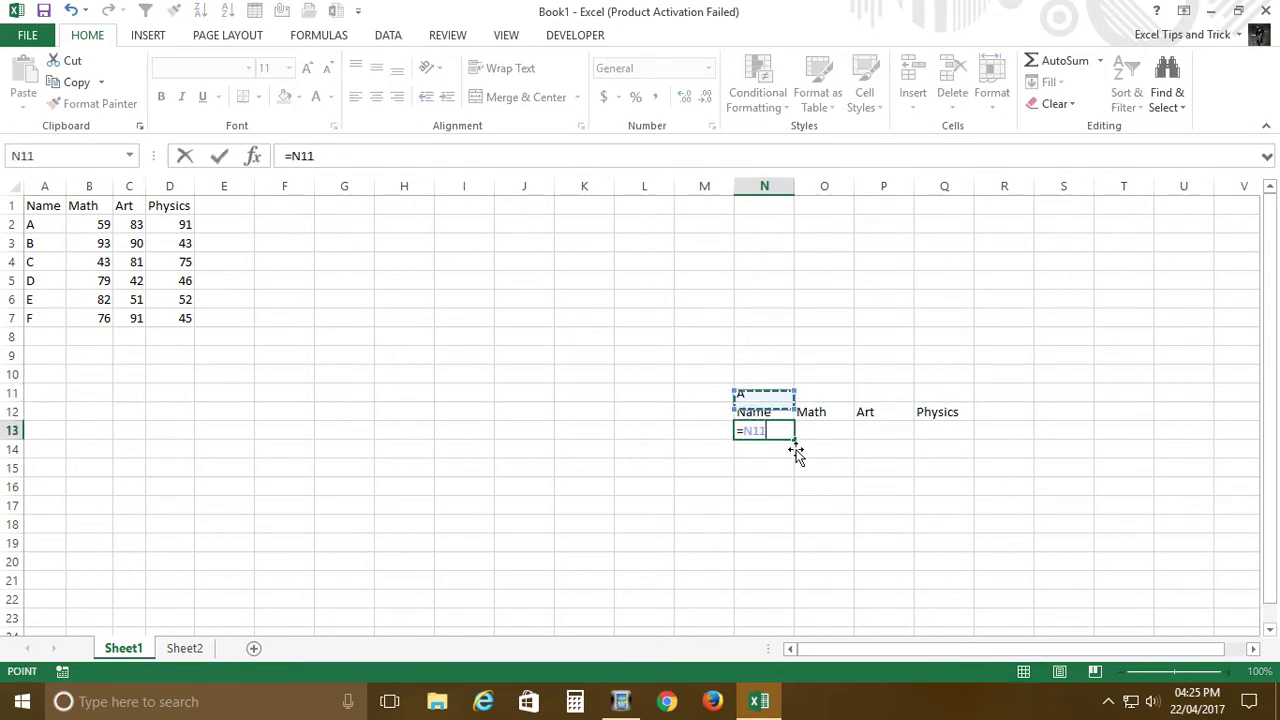
key(Return)
click(780, 428)
click(768, 395)
click(787, 376)
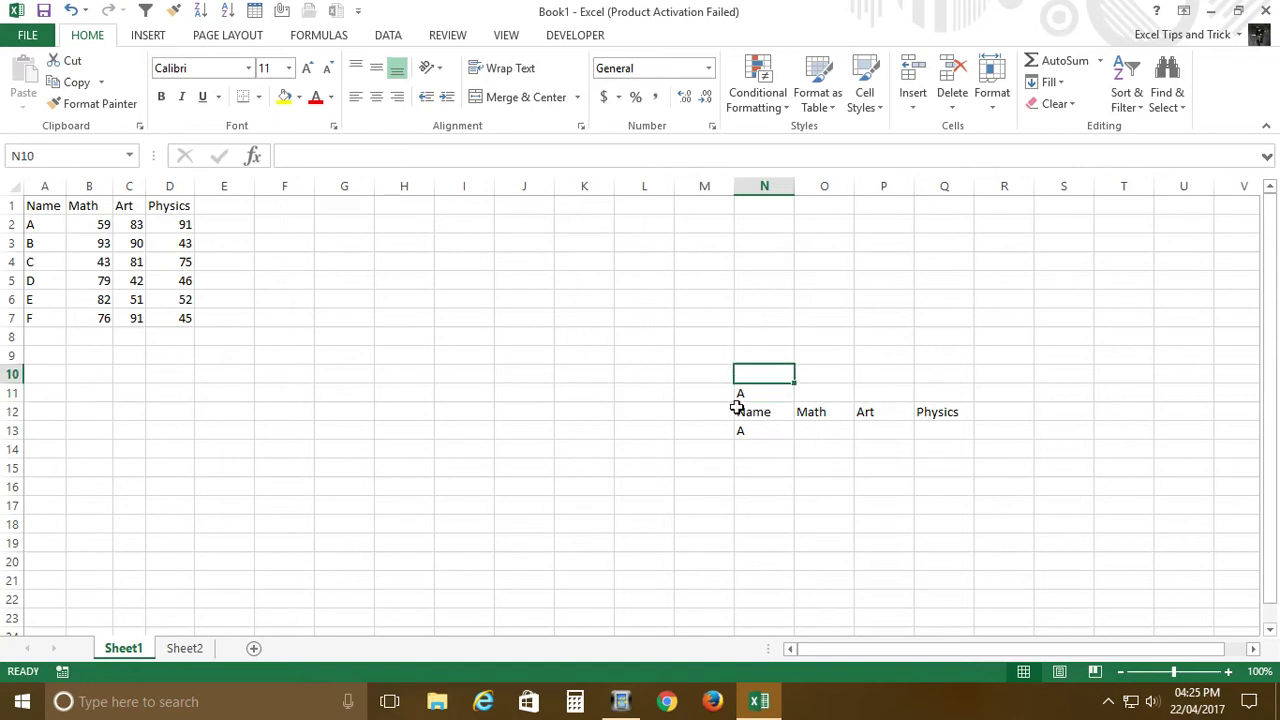
Step: Draw a horizontal scroll bar over N8:Q9 and test its arrows
click(742, 395)
click(594, 38)
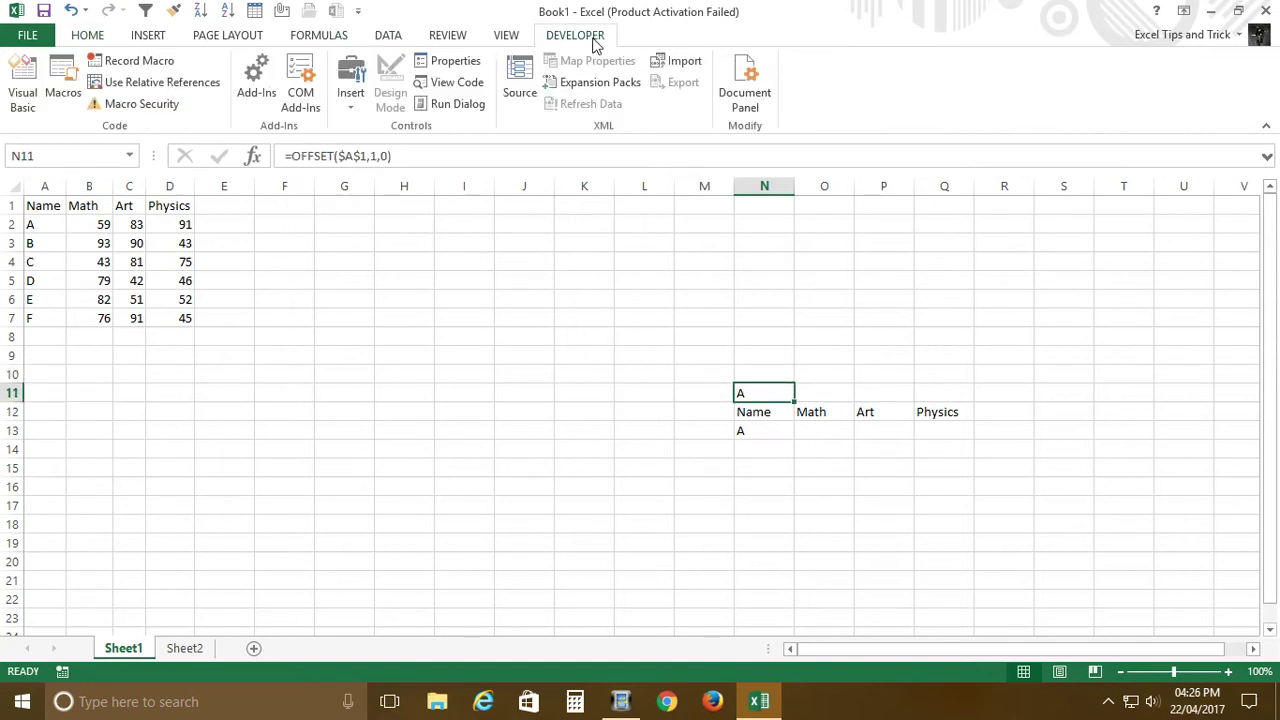
click(351, 100)
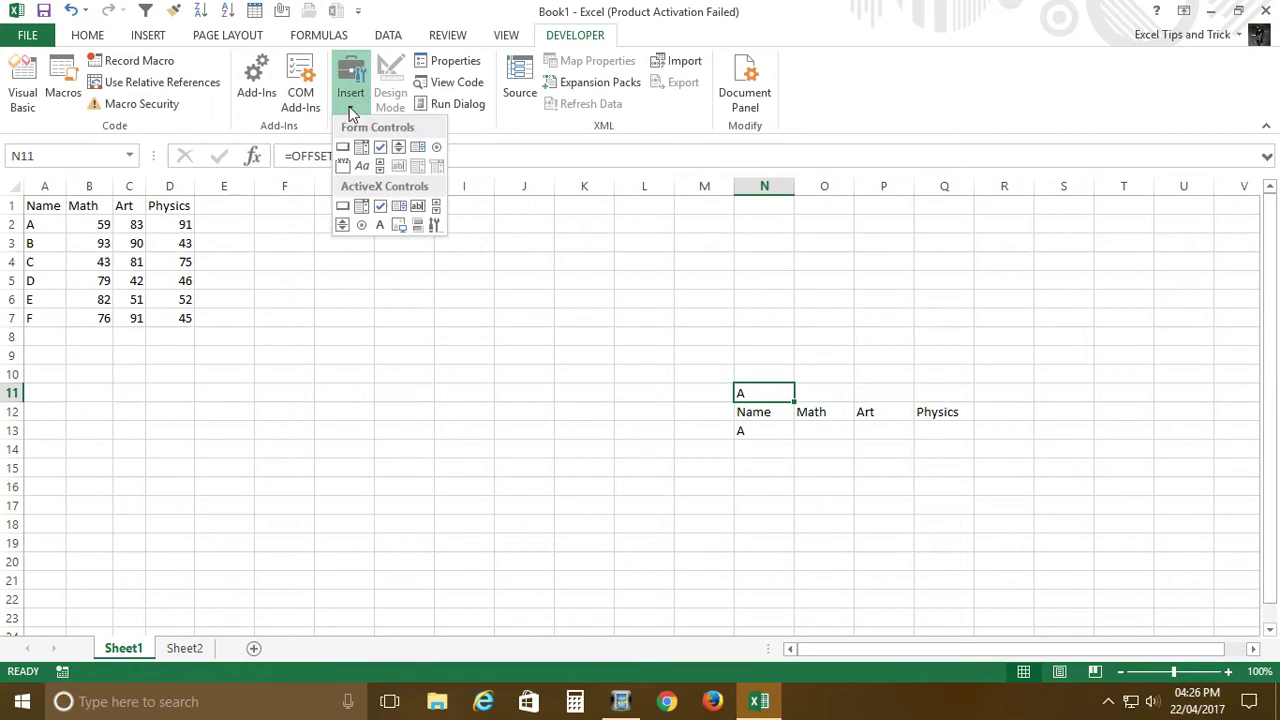
click(383, 165)
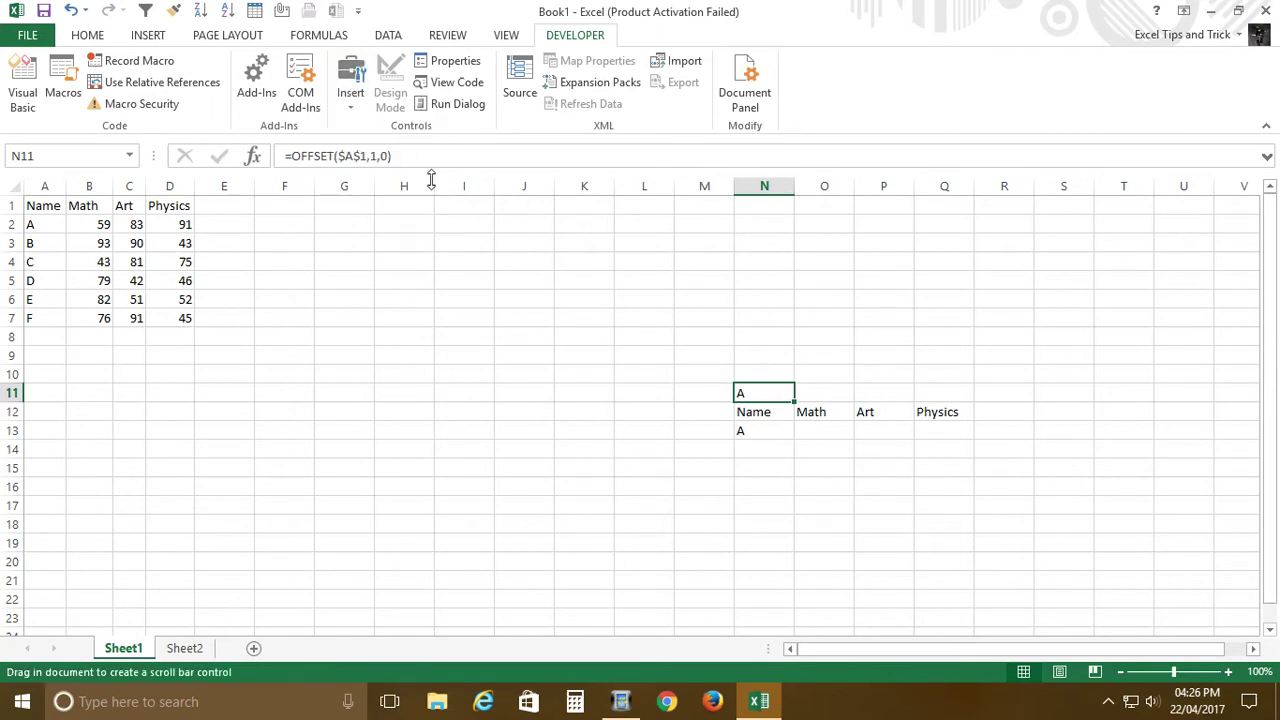
drag(710, 316, 988, 362)
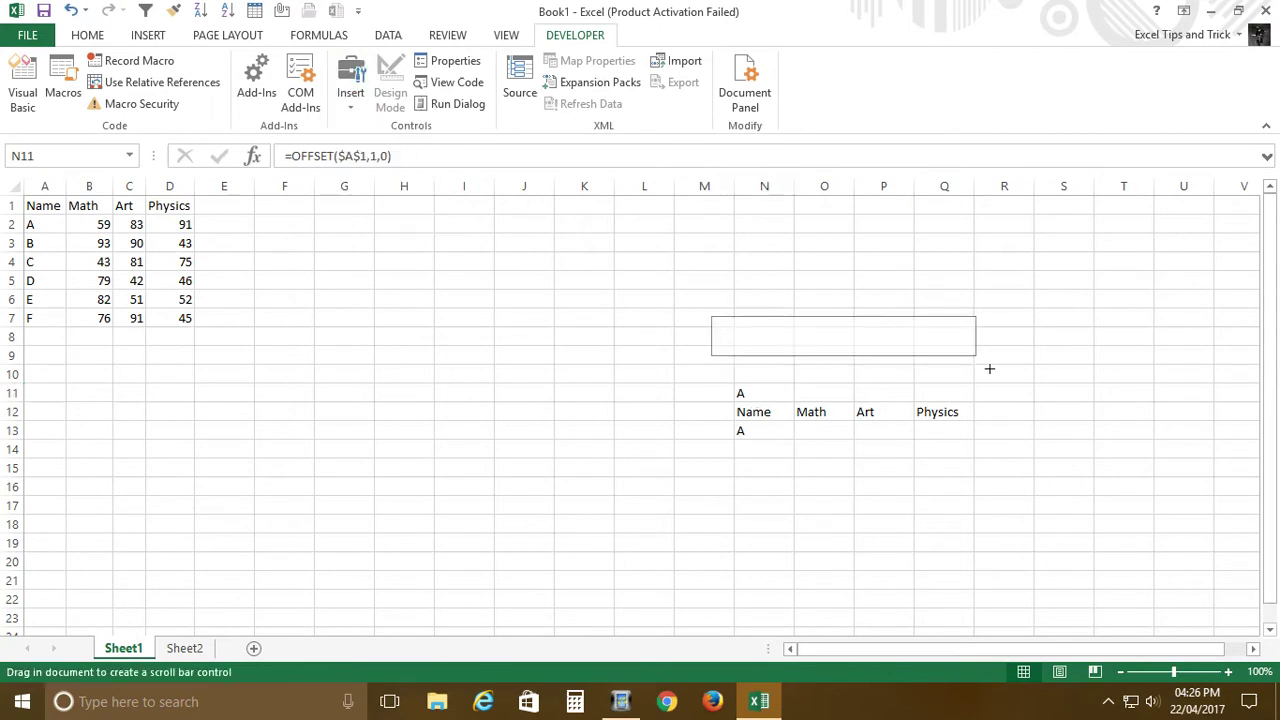
drag(819, 343, 816, 331)
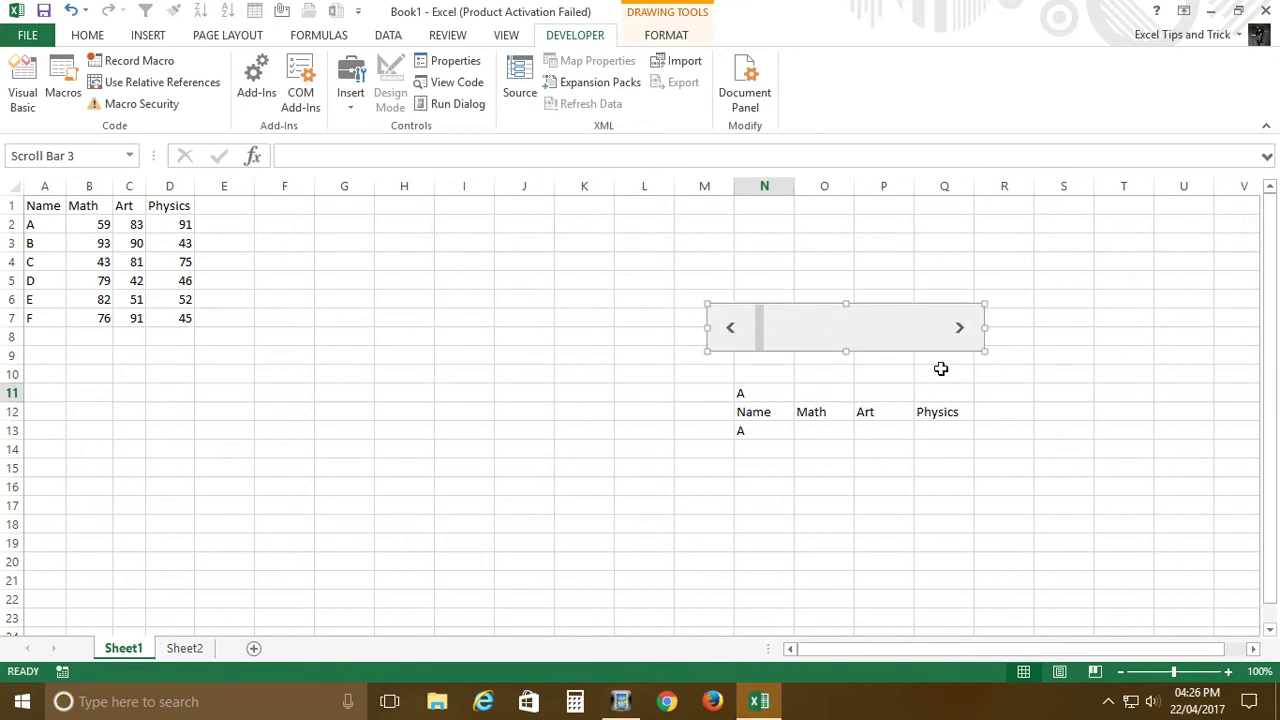
click(1078, 366)
click(961, 328)
click(963, 330)
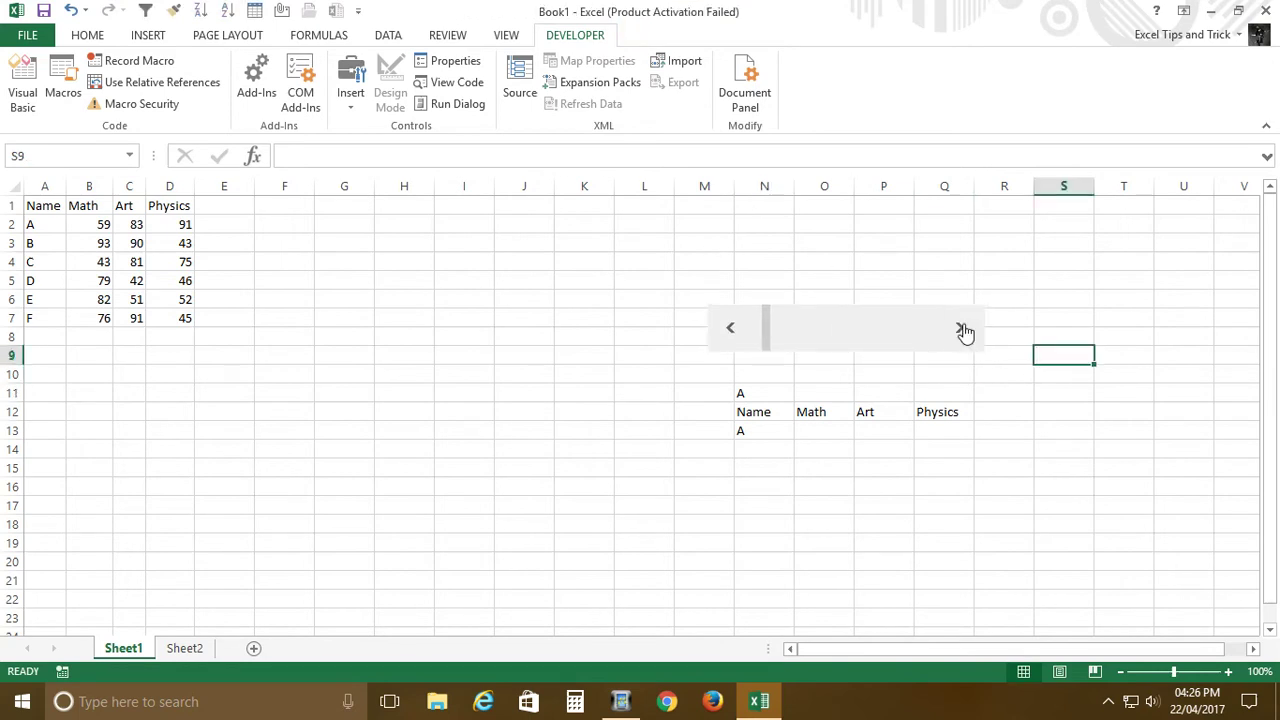
click(735, 331)
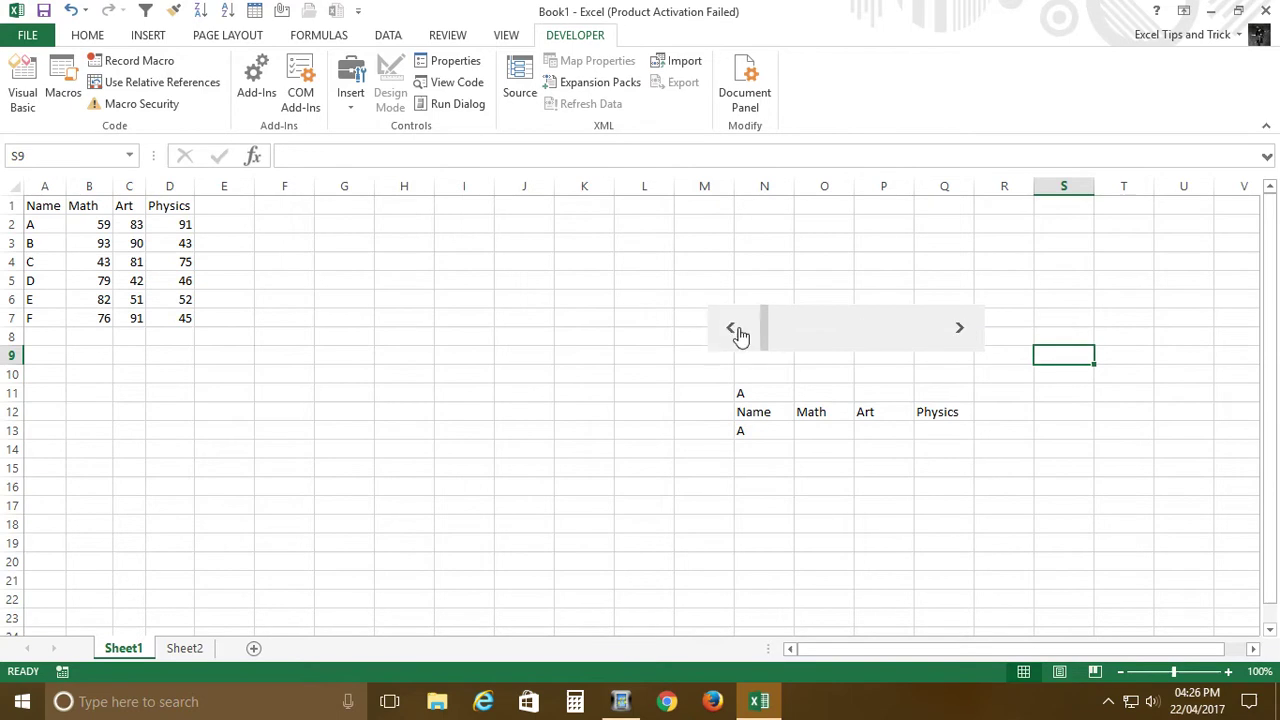
Step: Set the scroll bar's cell link to $N$10 with minimum 1 and maximum 7, then test it
right_click(965, 333)
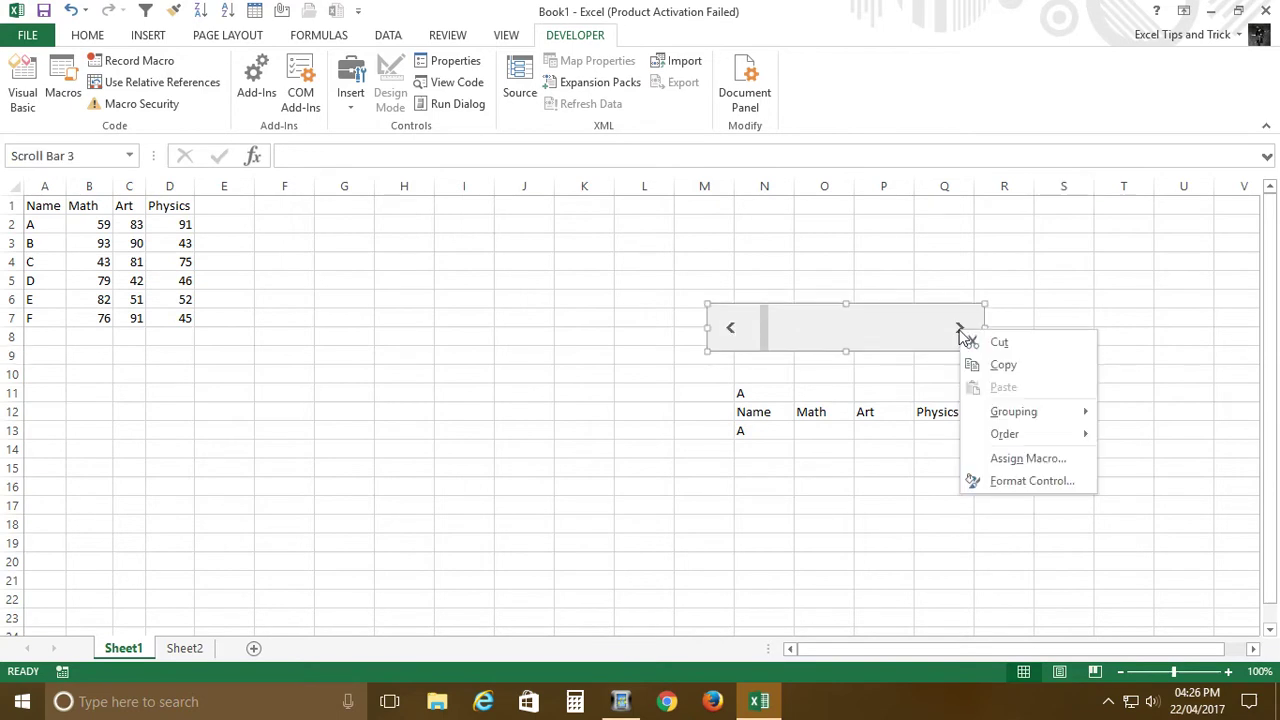
click(1053, 483)
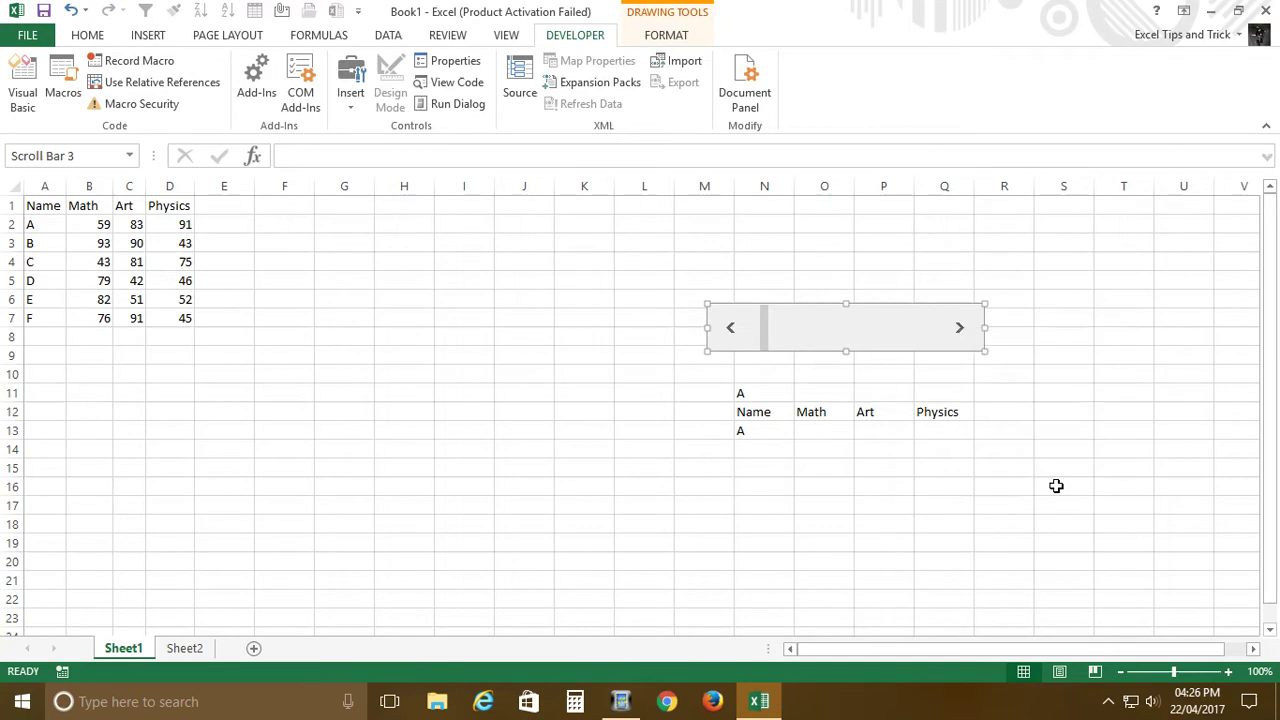
drag(797, 117, 413, 232)
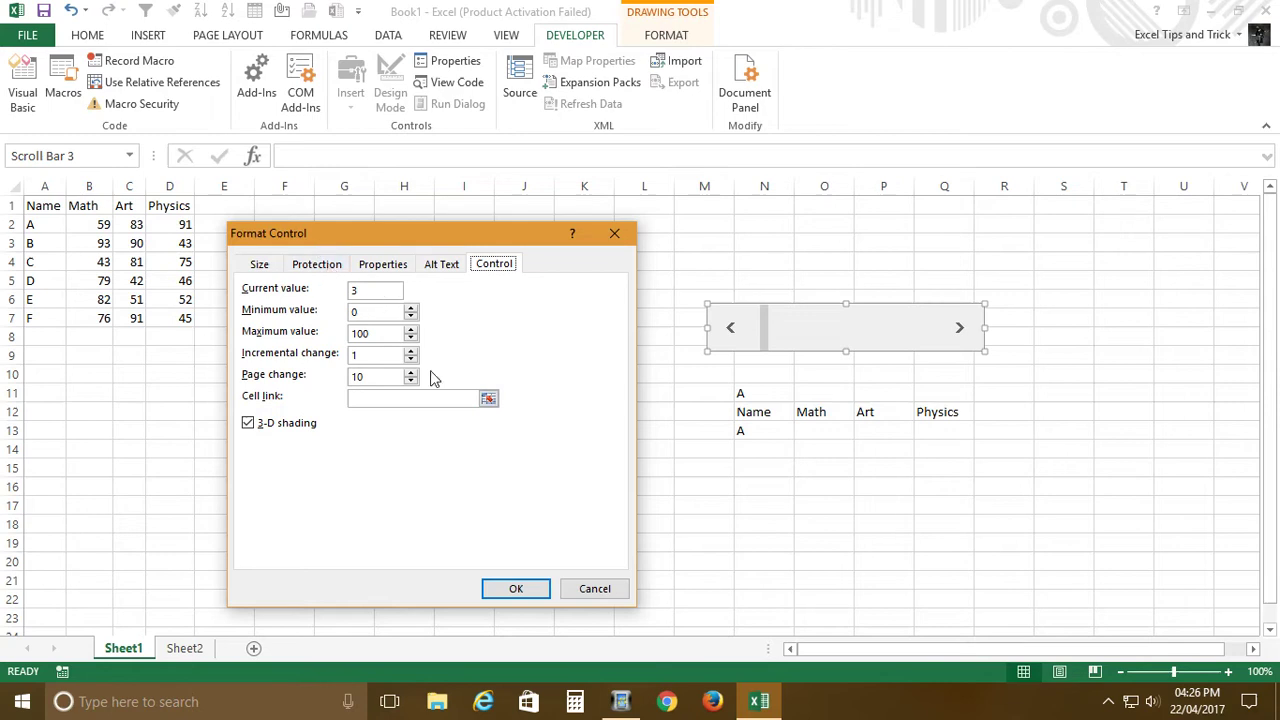
click(490, 402)
click(764, 376)
click(625, 256)
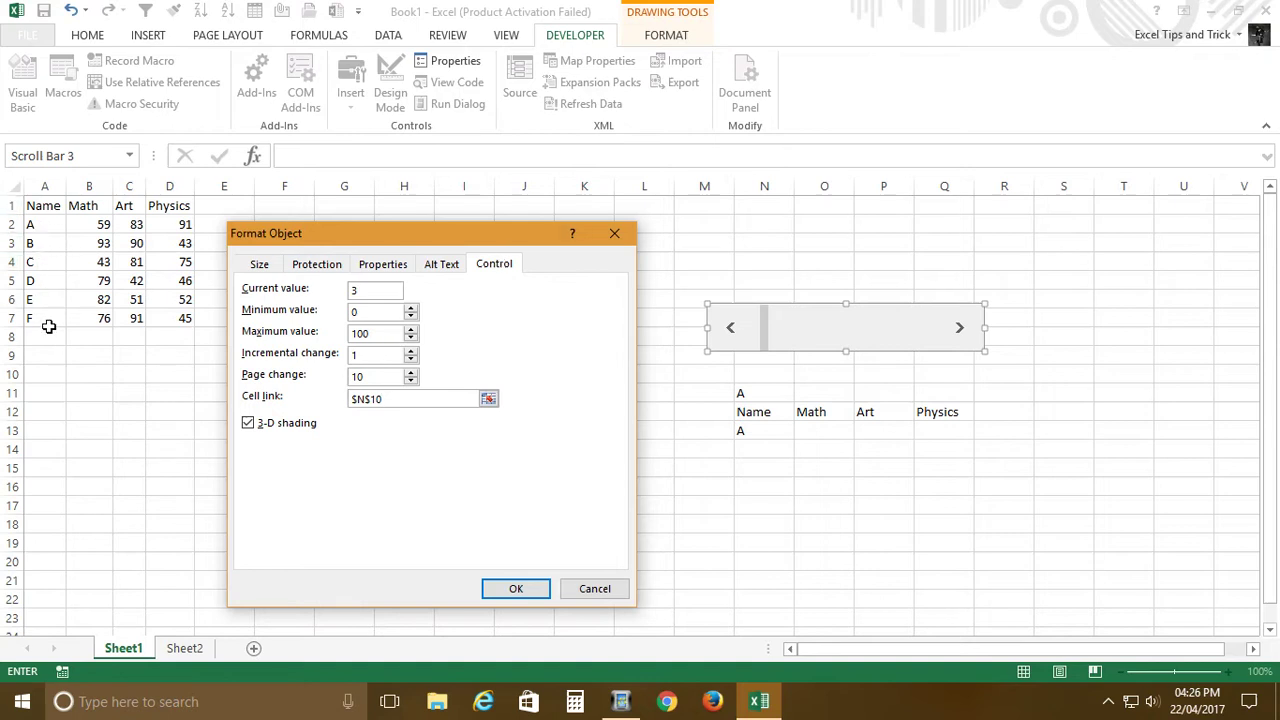
double_click(380, 339)
double_click(378, 313)
click(518, 592)
click(1062, 341)
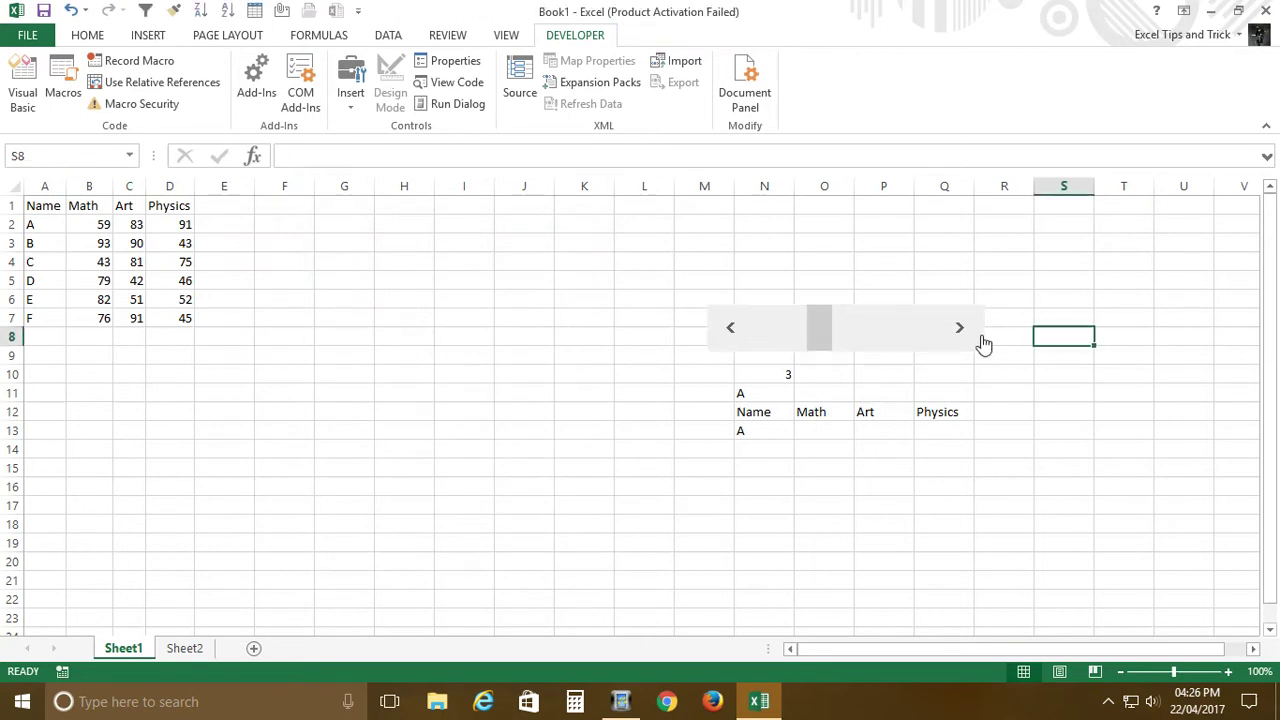
click(970, 337)
click(745, 341)
Step: Step the scroll bar until N10 reads 5, then review cells N10, N12 and N11
click(745, 341)
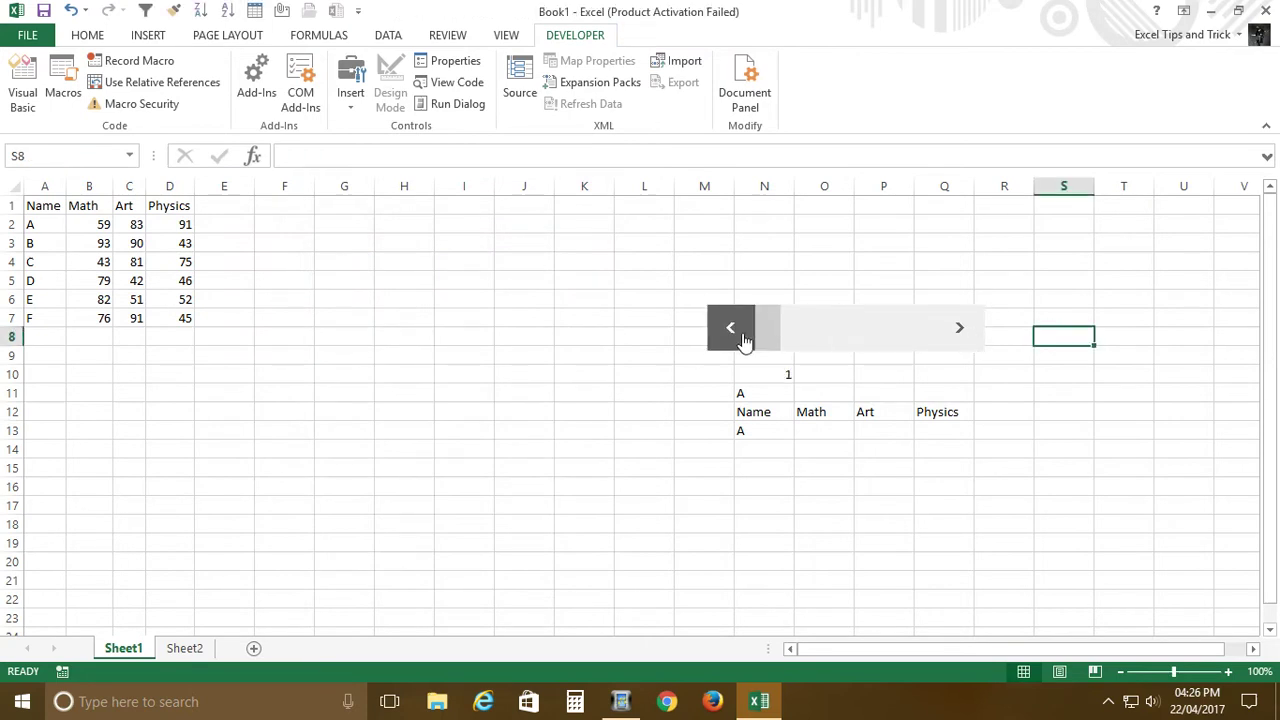
click(957, 336)
click(957, 336)
click(957, 336)
click(957, 336)
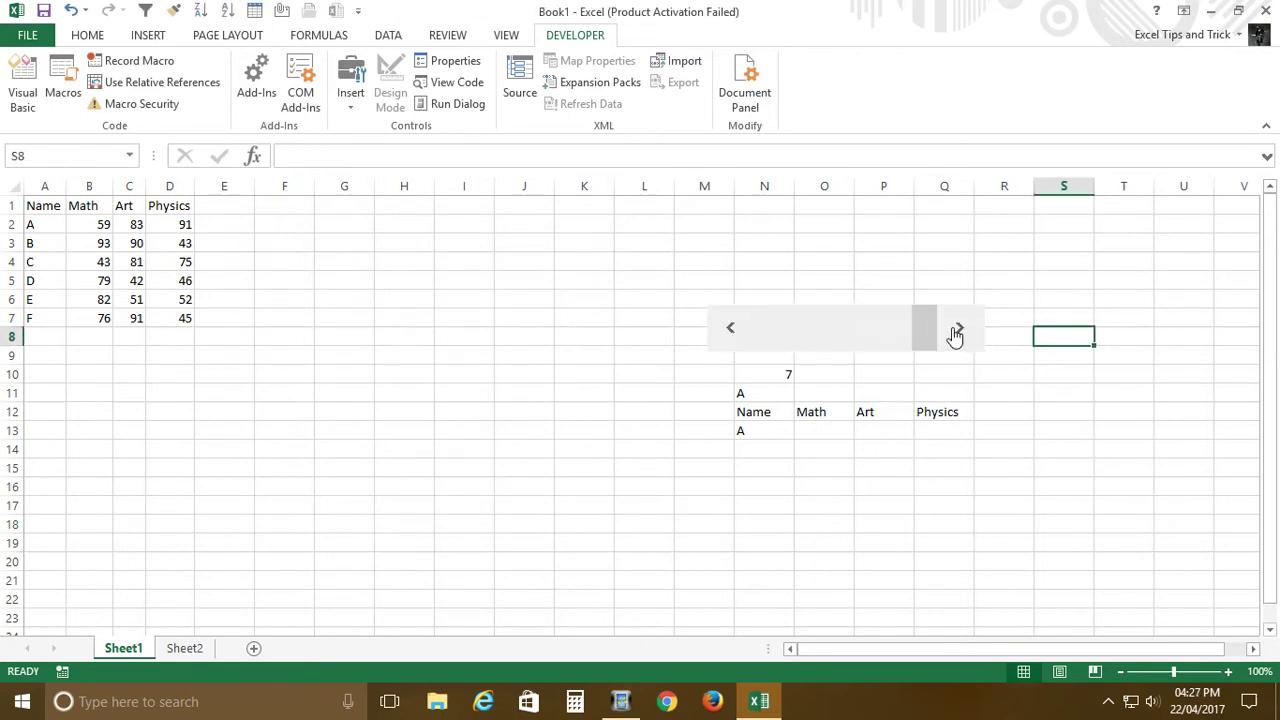
click(746, 334)
click(746, 334)
click(783, 390)
click(782, 376)
click(769, 412)
click(779, 396)
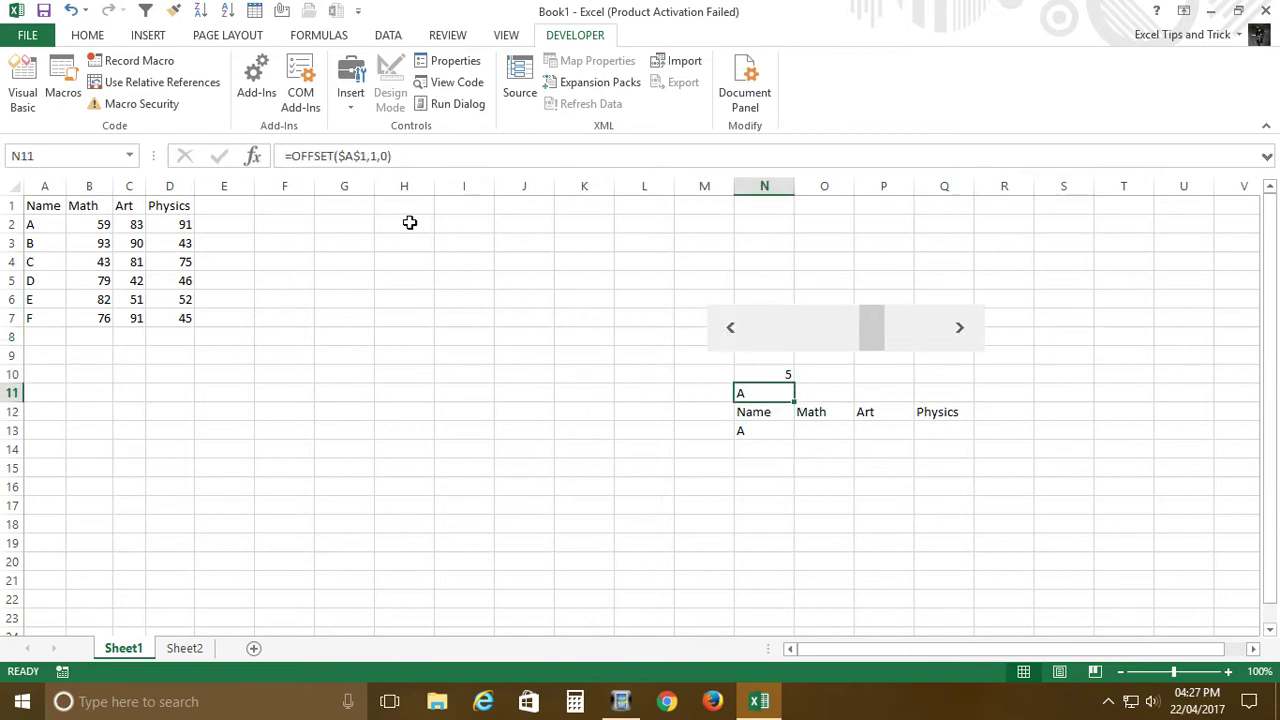
Step: Start adding N10 to N11's formula, cancel the edit, and step the scroll bar to 6
click(381, 160)
click(789, 377)
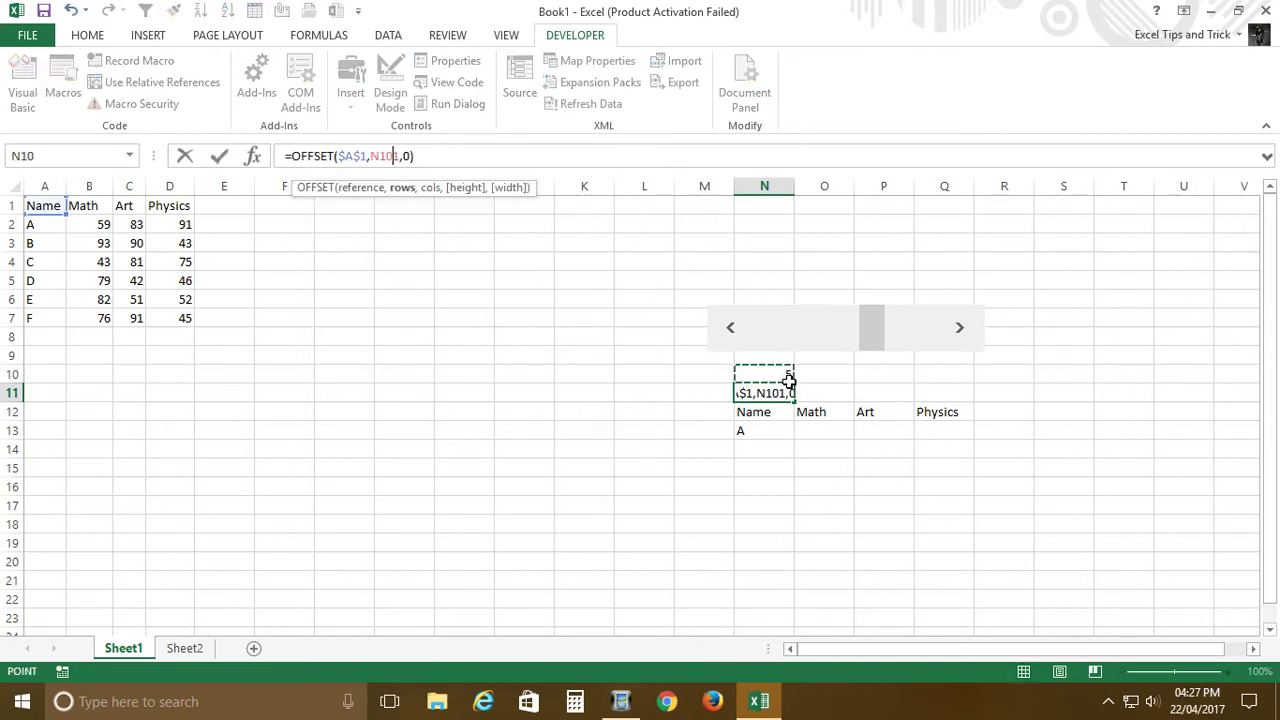
key(Escape)
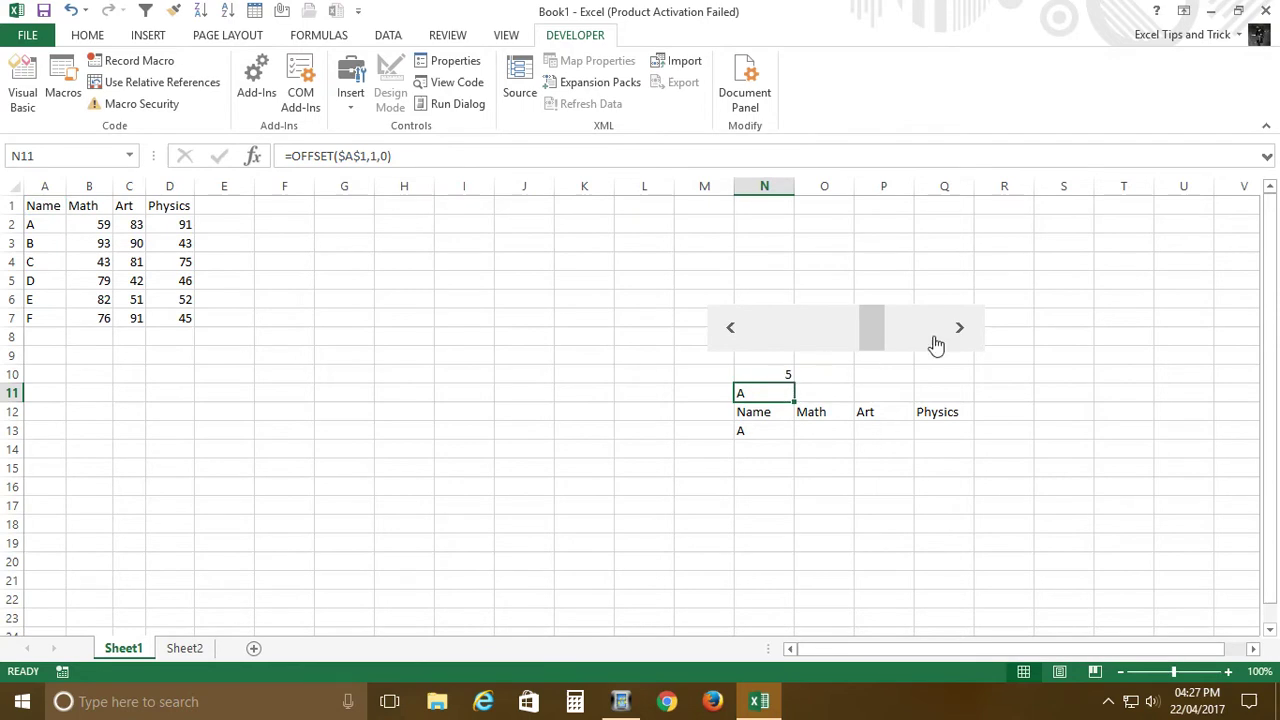
click(959, 327)
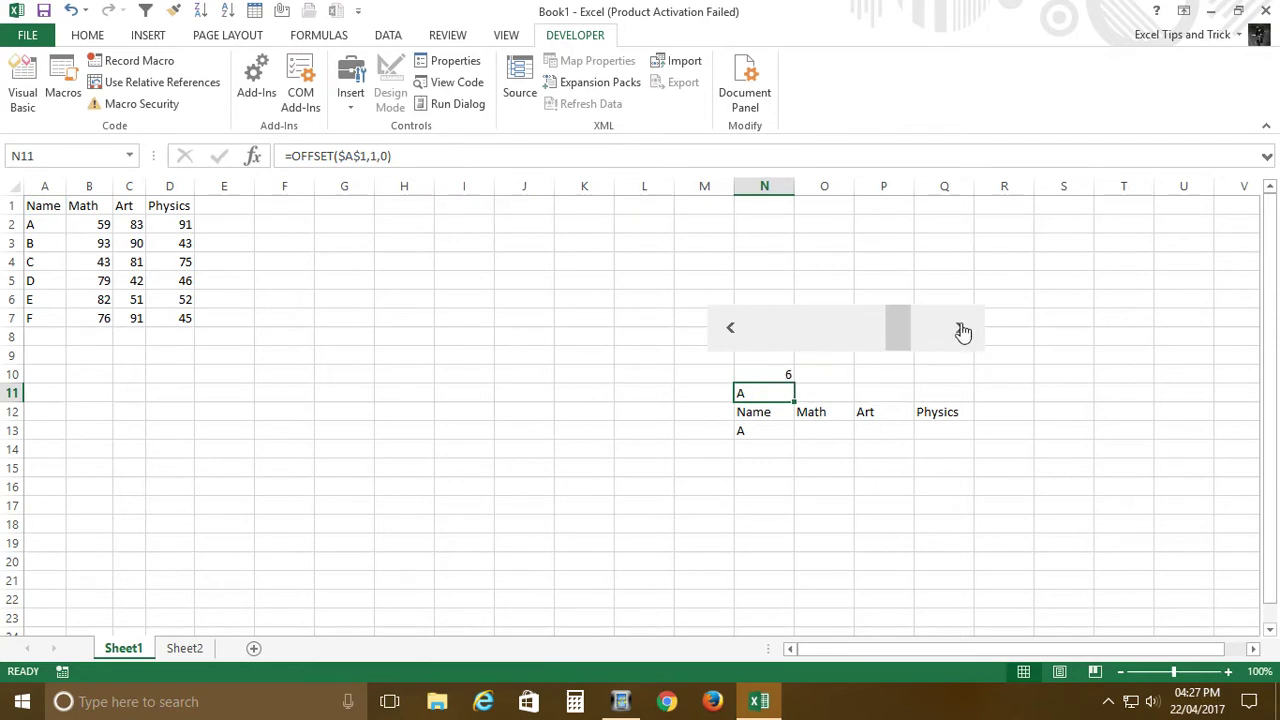
Step: Enter =OFFSET($A$1,N10,0) in G9 and reselect it to check the result
click(343, 358)
text(=off)
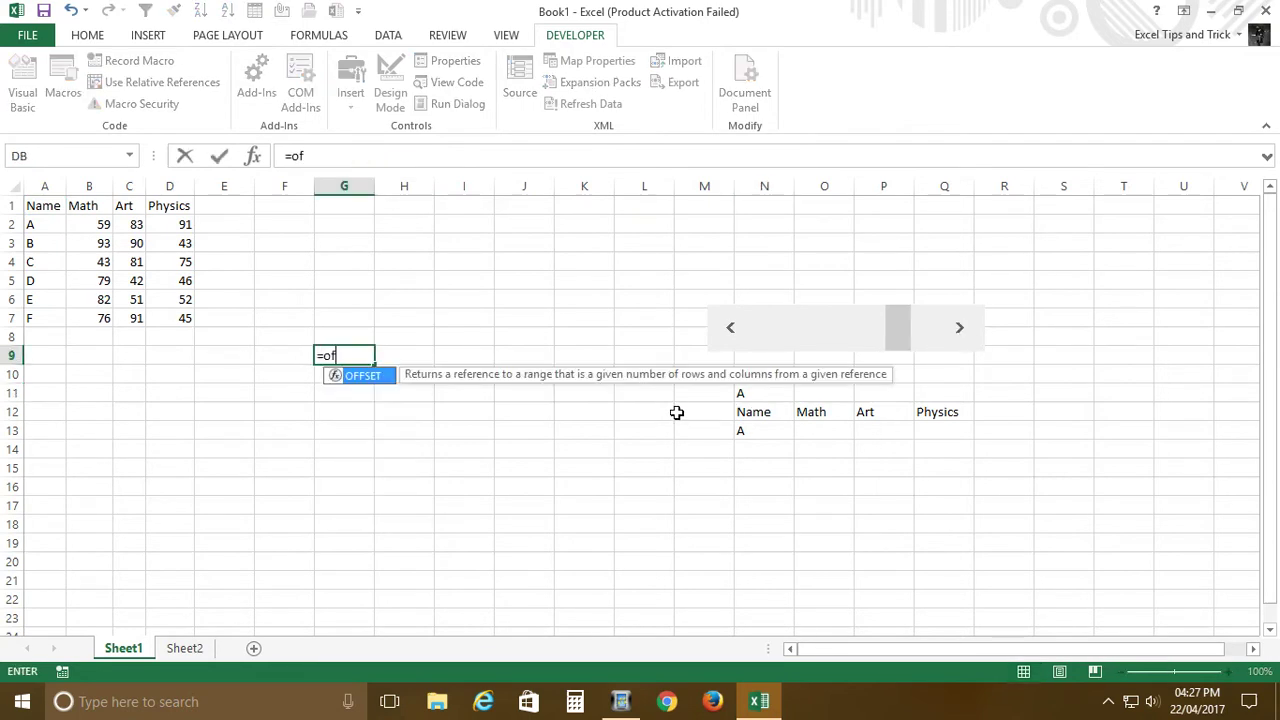
key(Tab)
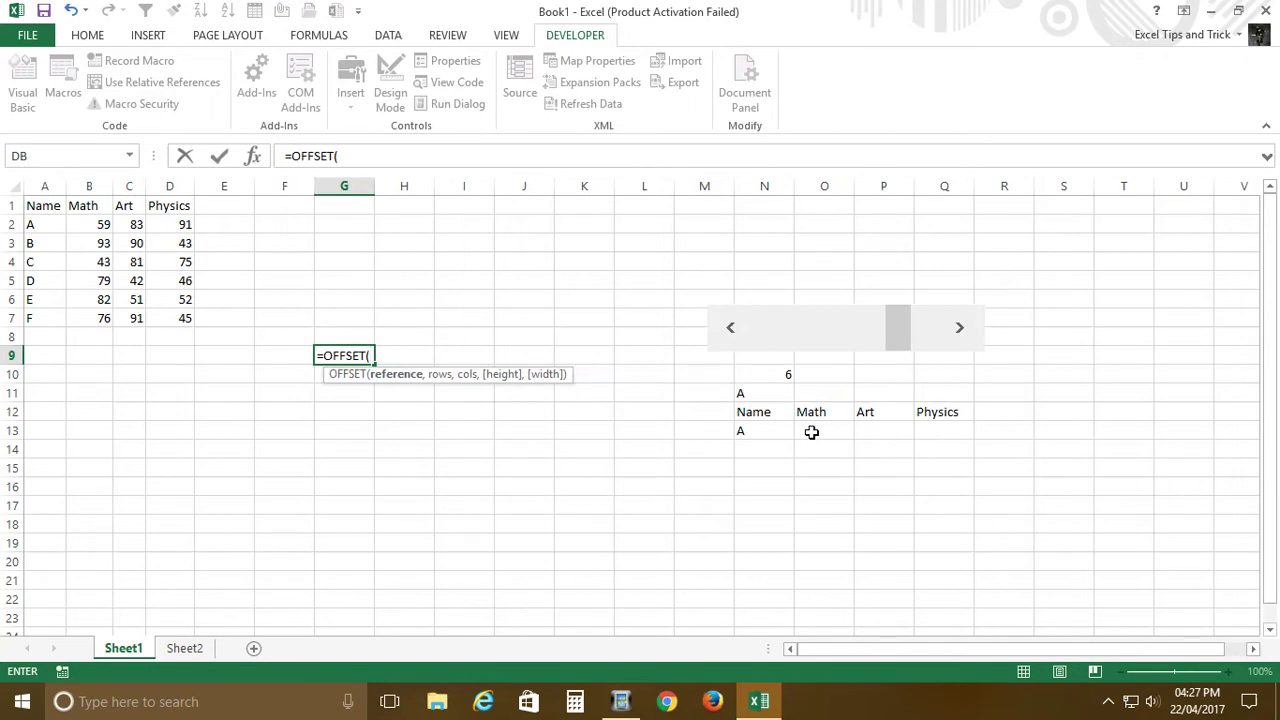
click(44, 208)
key(F4)
text(,)
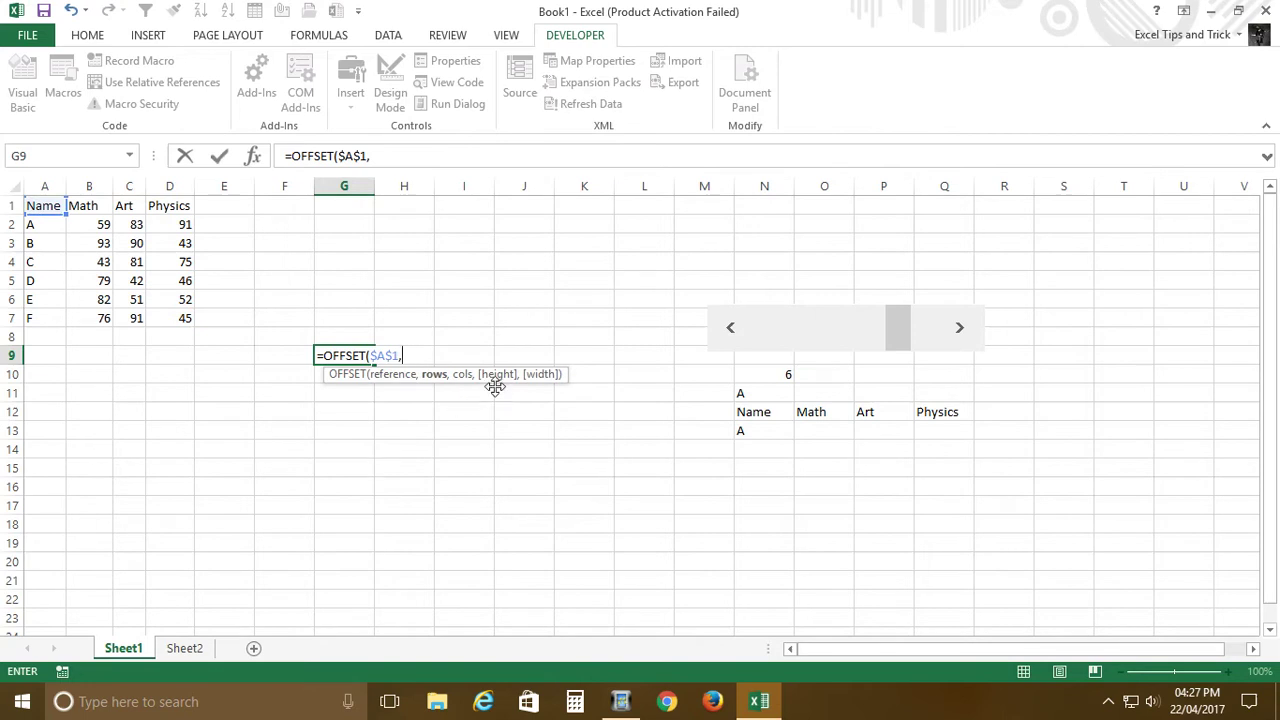
click(776, 376)
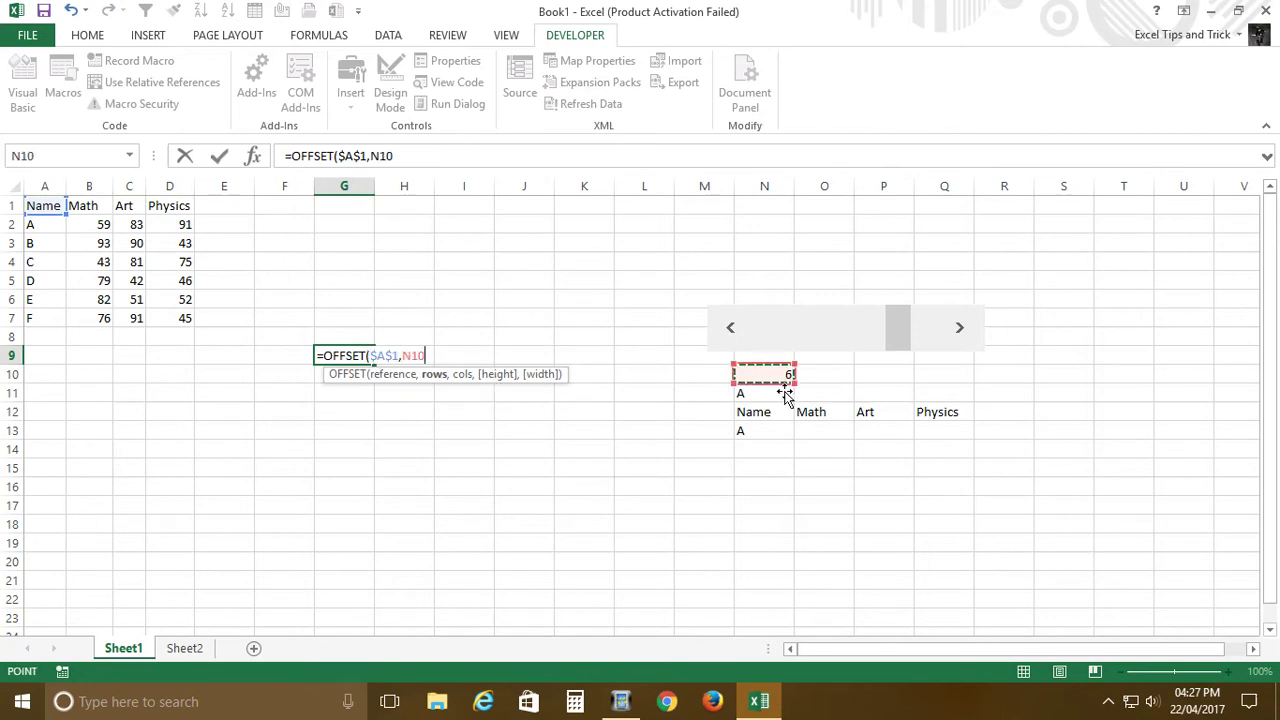
text(,0)
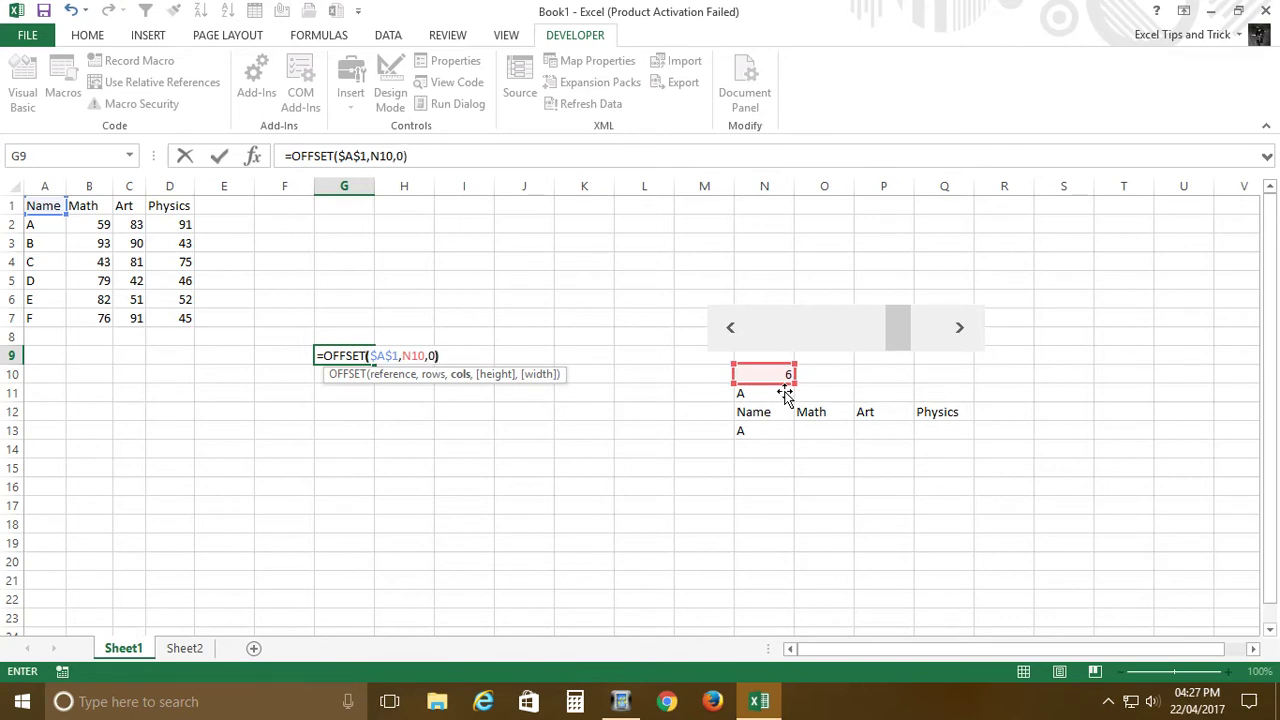
key(Return)
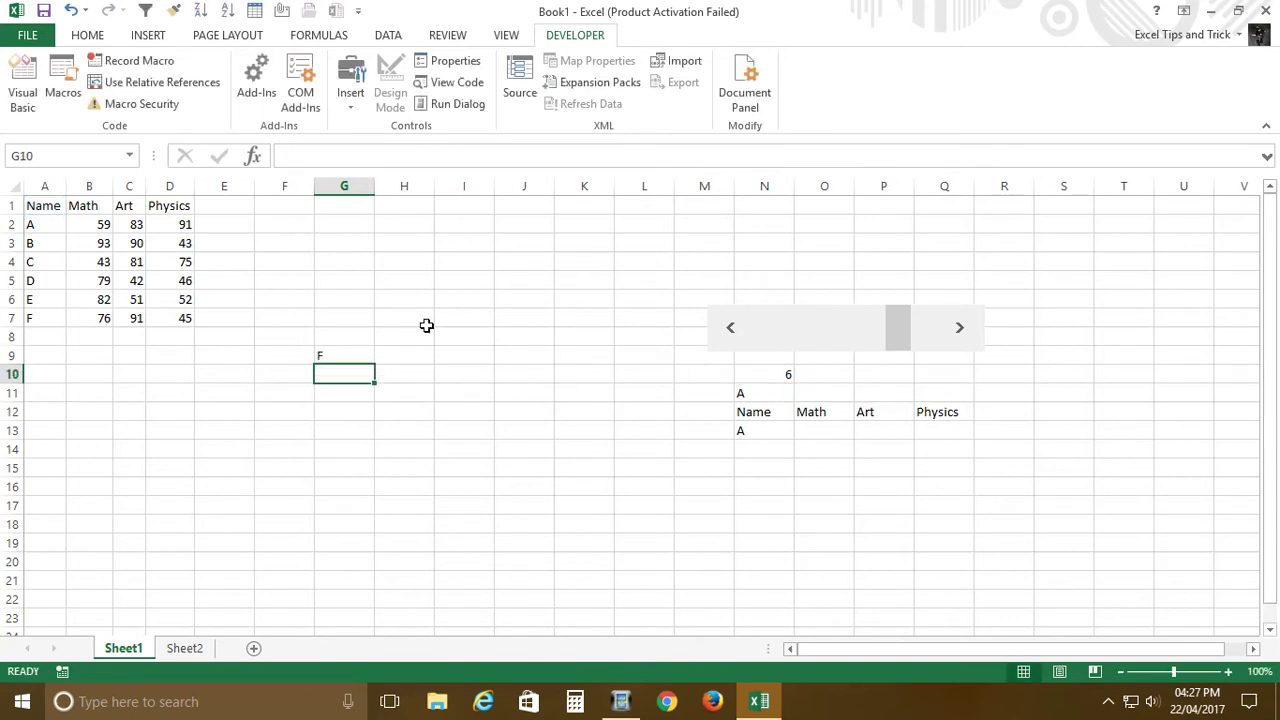
click(344, 357)
Step: Step the scroll bar back to student A and delete the test formula in G9
click(977, 343)
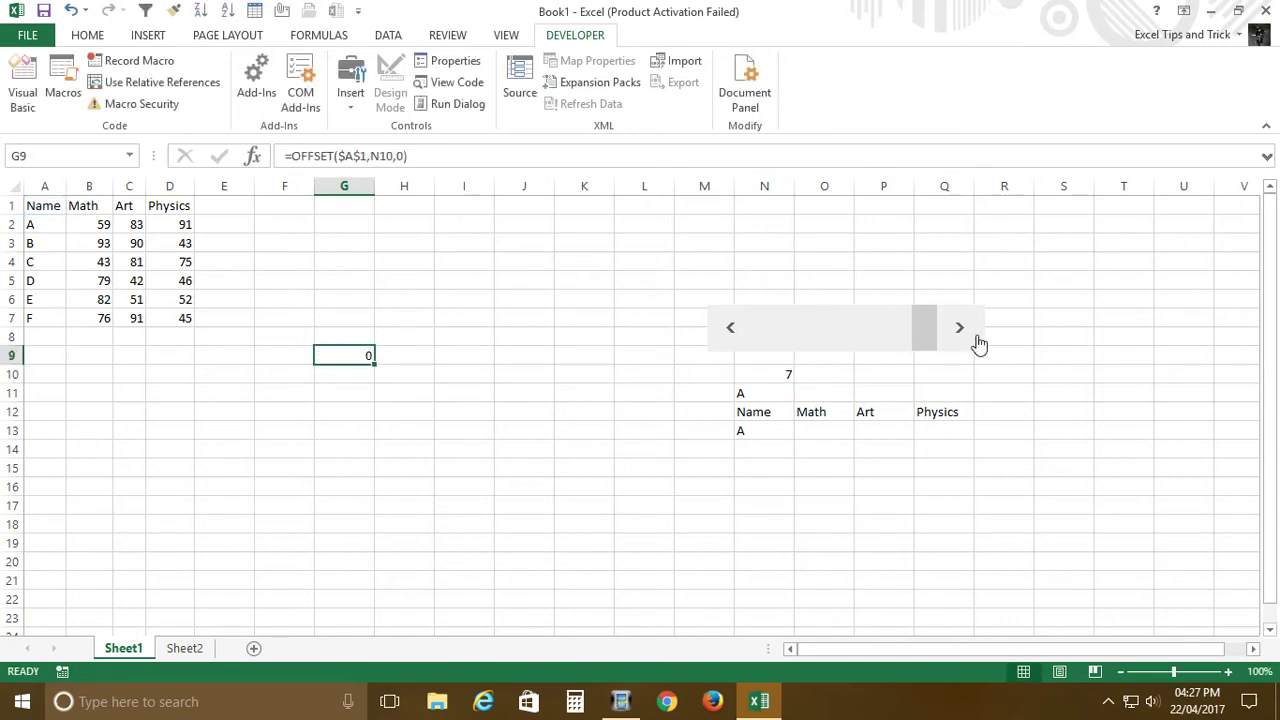
click(752, 332)
click(752, 332)
click(752, 332)
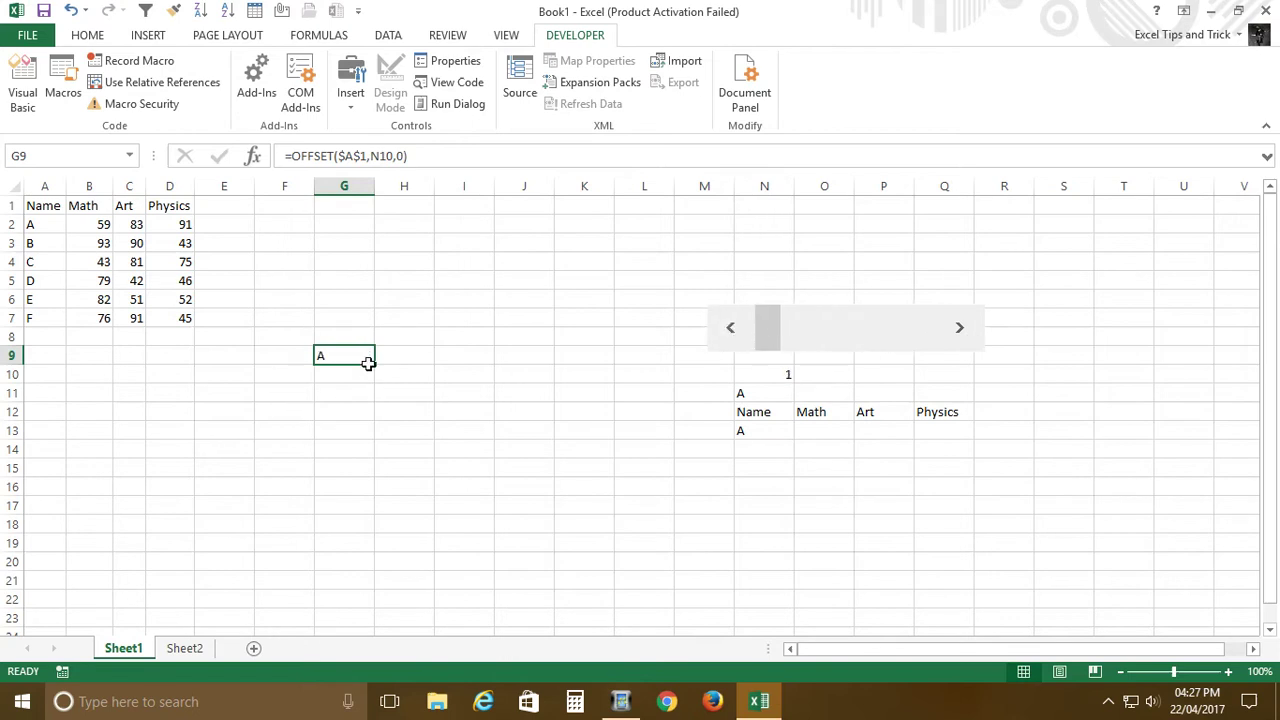
key(Delete)
Step: Change N11's formula to =OFFSET($A$1,N10,0) so it follows the scroll bar
click(789, 397)
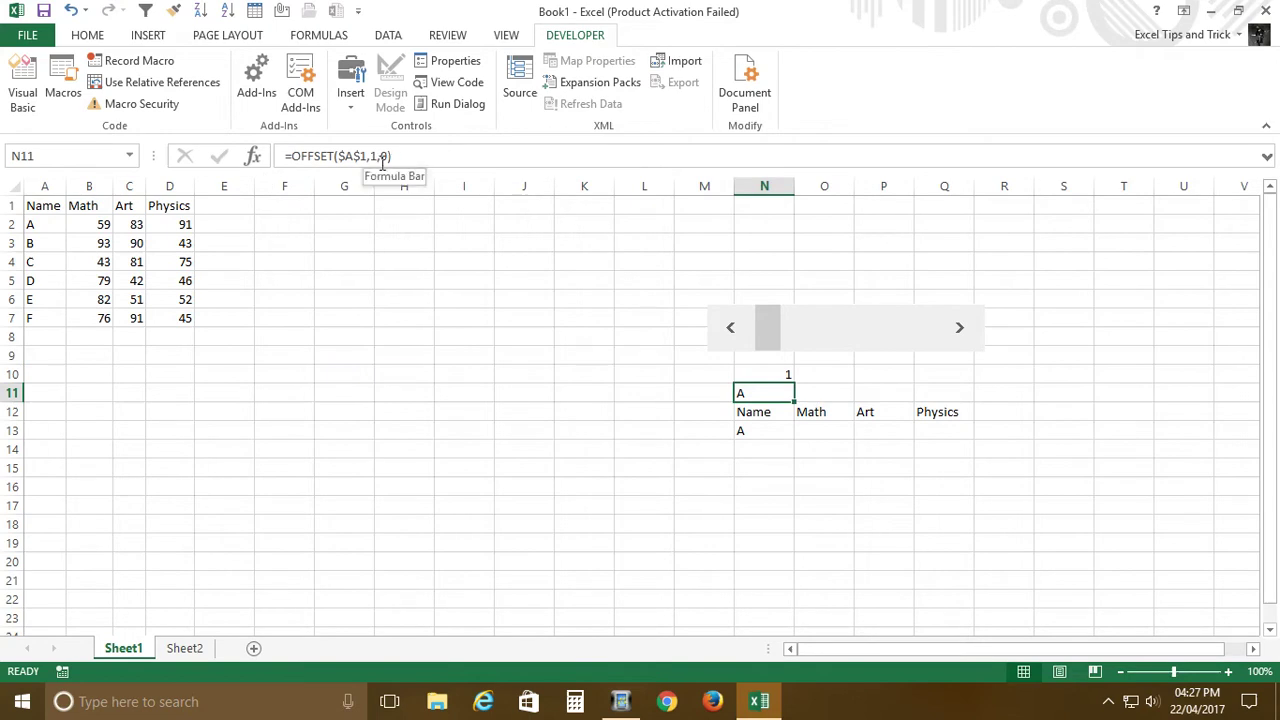
click(371, 160)
key(Delete)
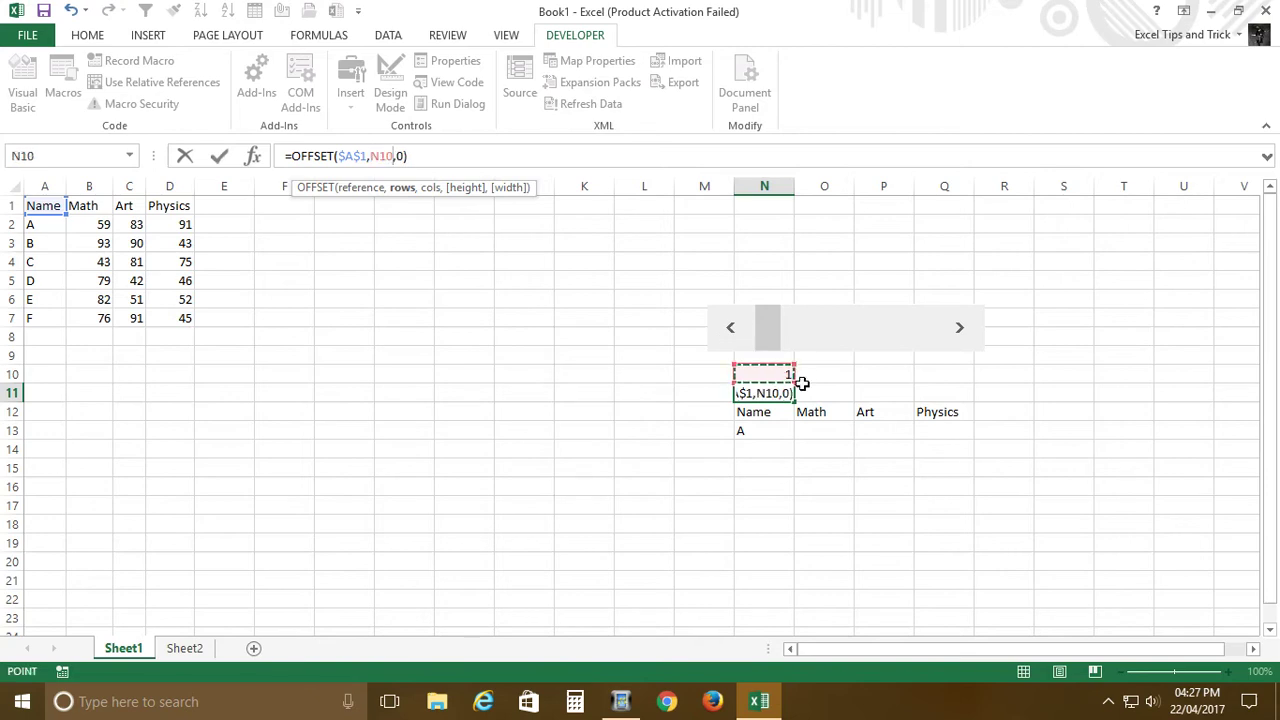
key(Return)
Step: Step the scroll bar through students A–F, past the end to 7, and back
click(1003, 395)
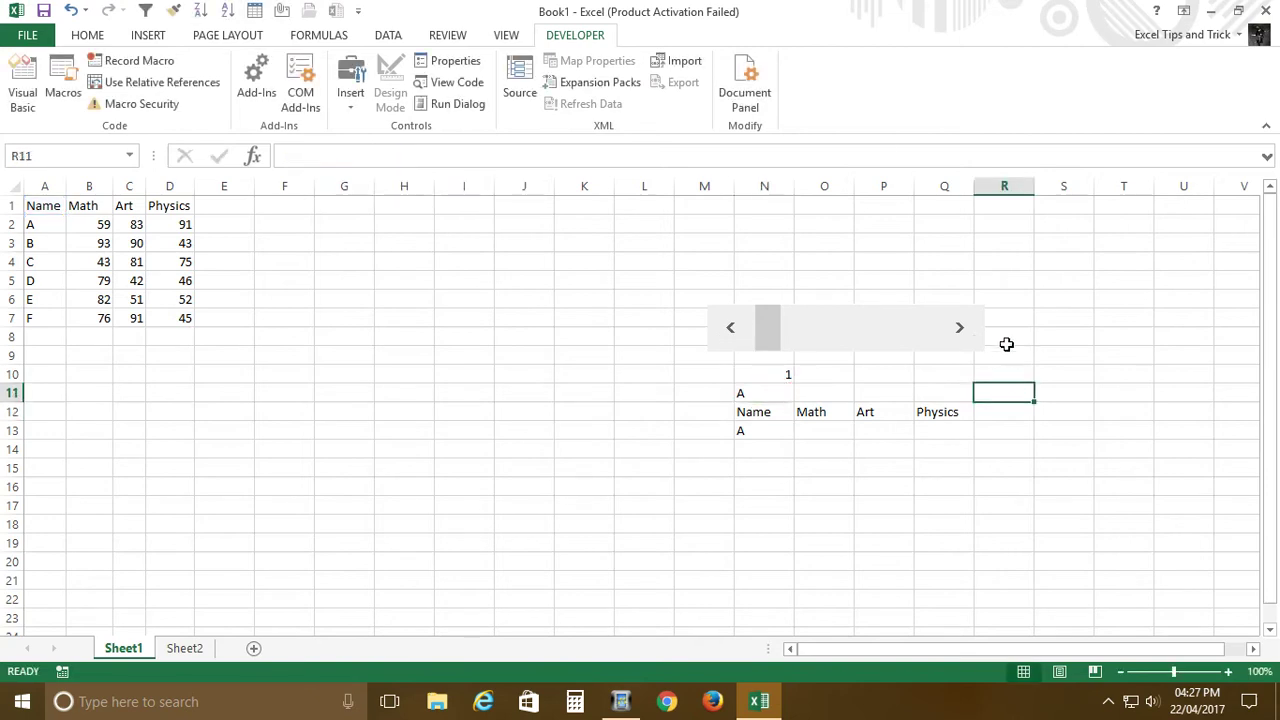
click(966, 335)
click(966, 335)
click(960, 328)
click(960, 328)
click(960, 328)
click(960, 328)
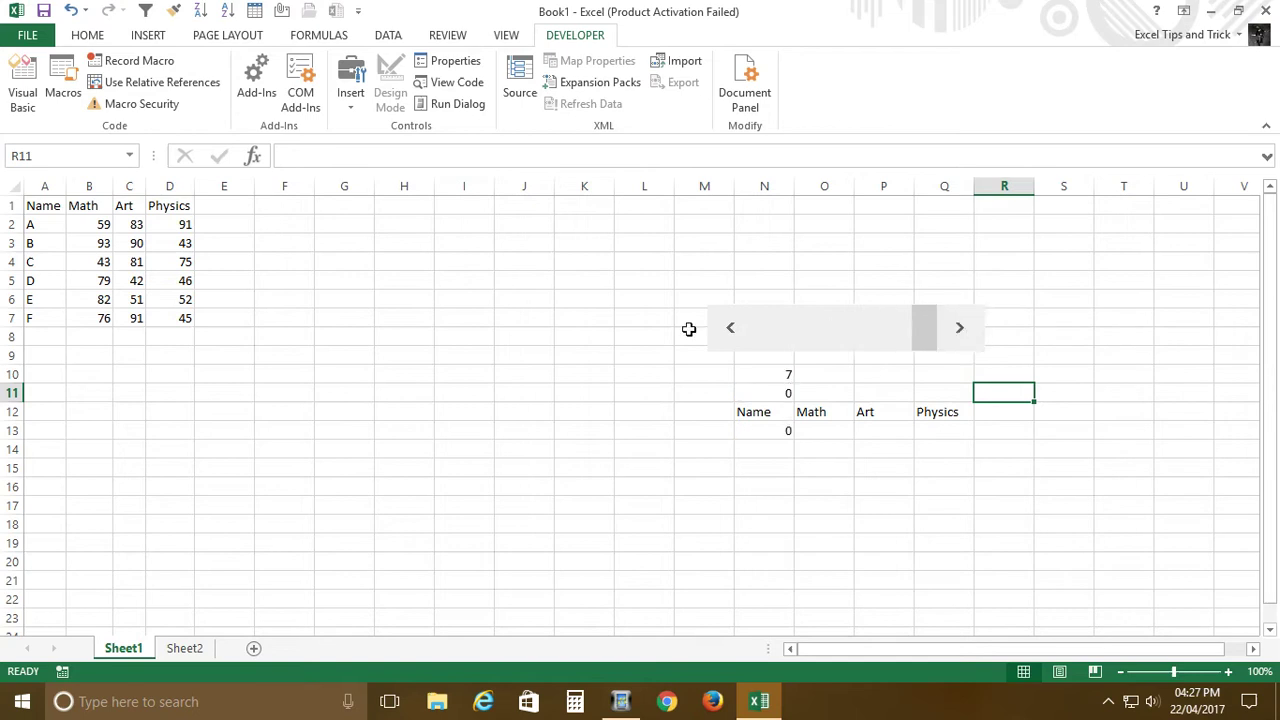
click(752, 342)
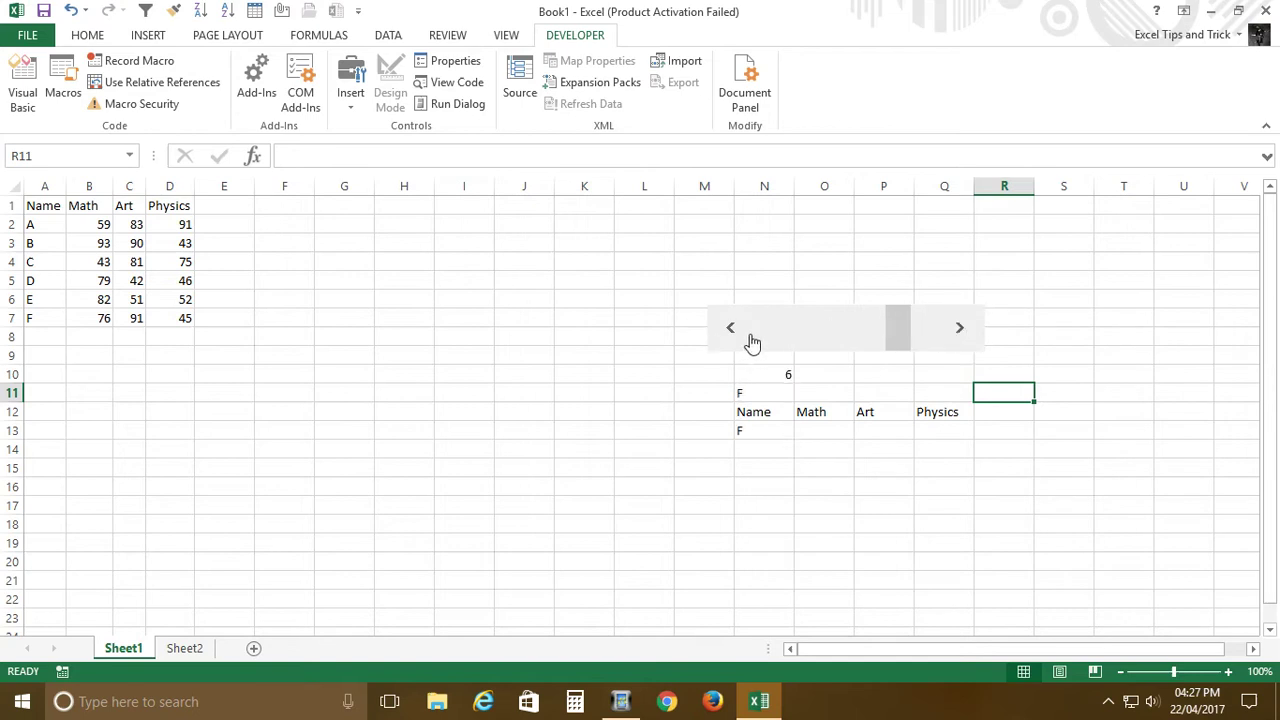
click(960, 330)
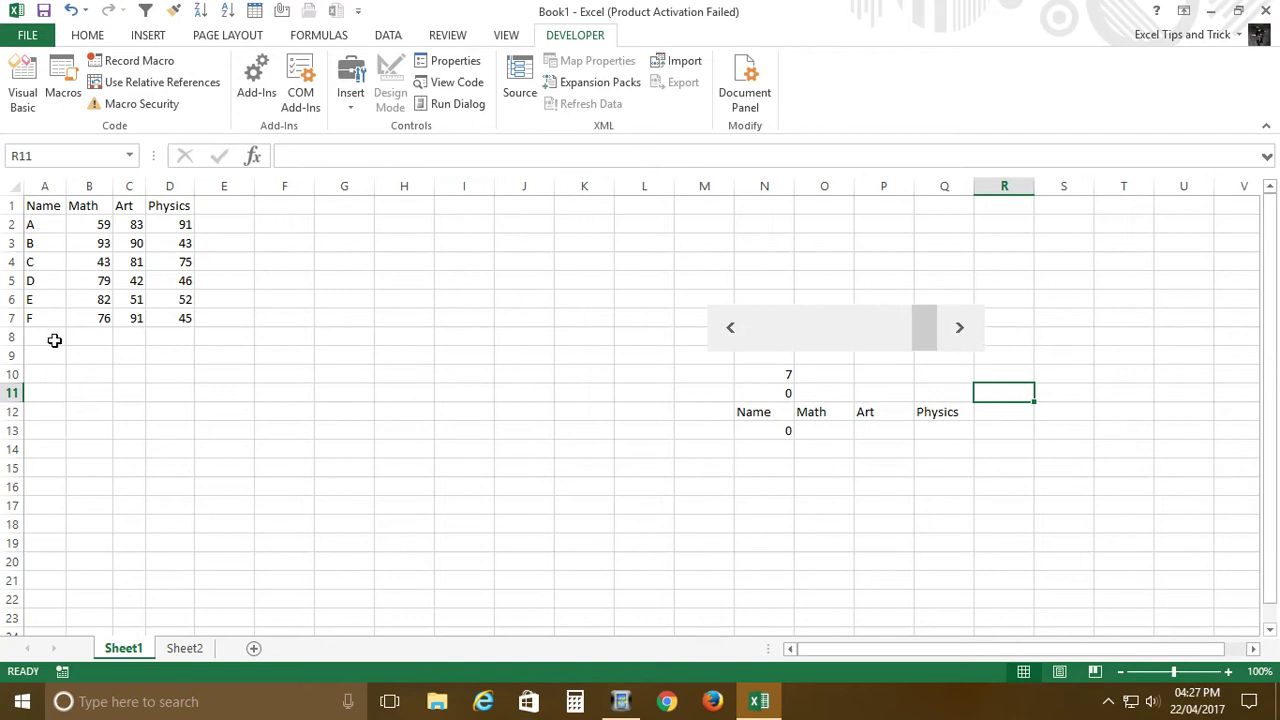
Step: Set the scroll bar's Maximum value to 6 in Format Control
right_click(960, 327)
click(1033, 474)
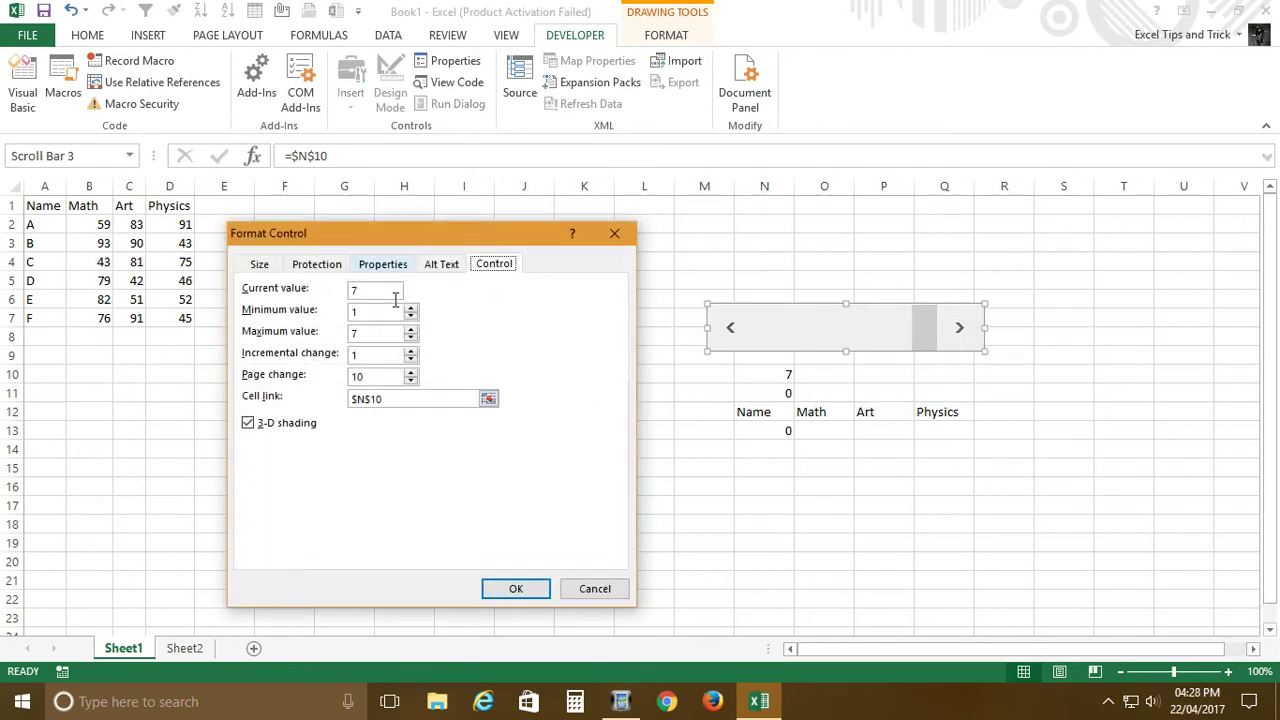
double_click(363, 335)
click(531, 595)
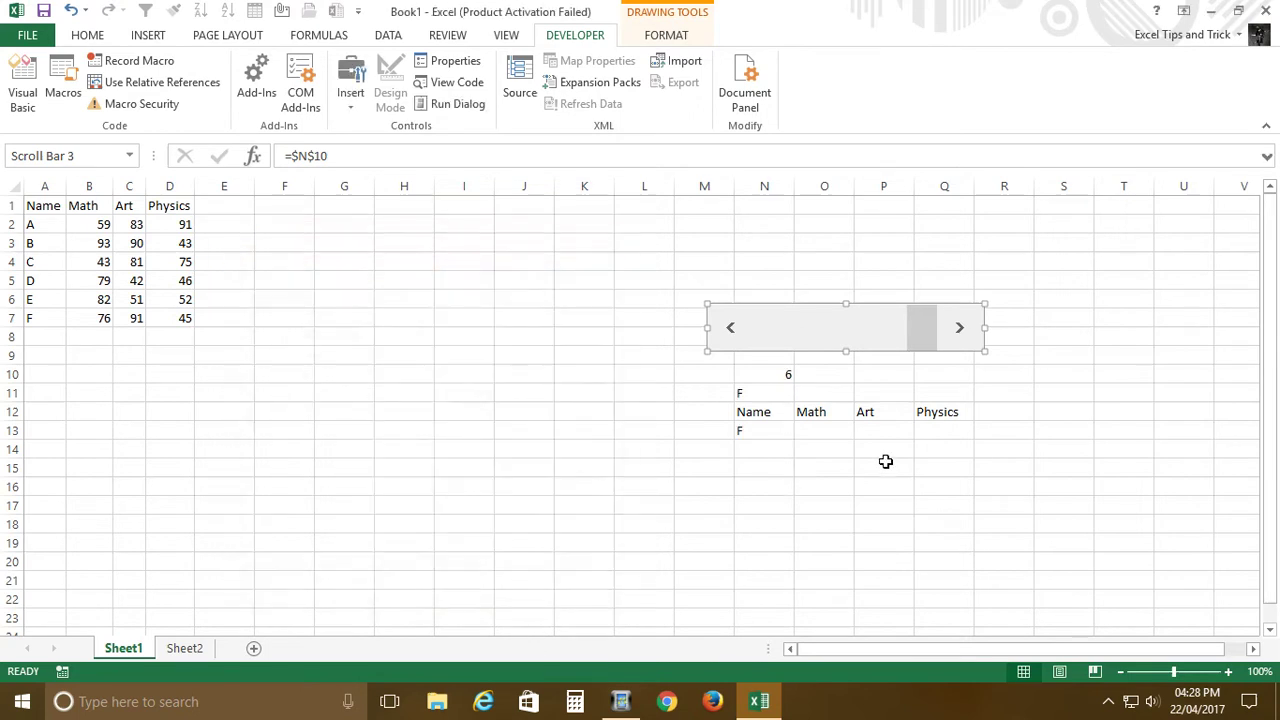
click(915, 526)
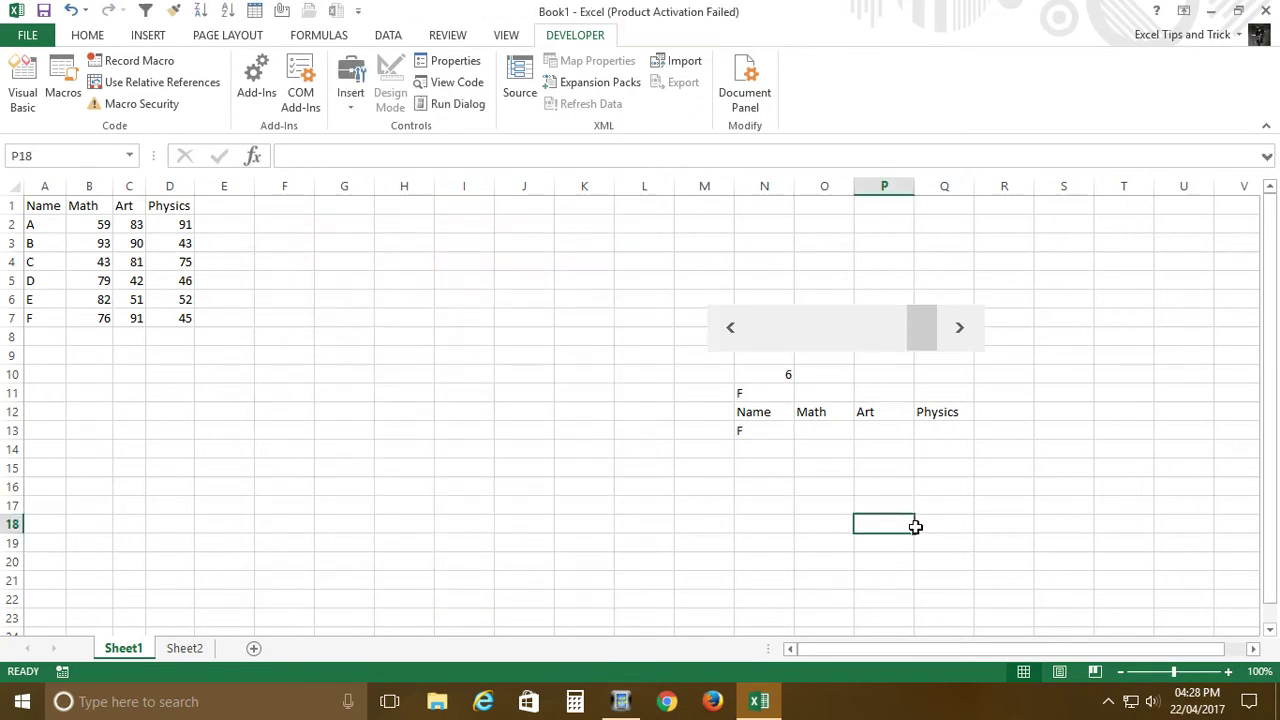
Step: Step the scroll bar back down to 1 so N11 and N13 show student A
right_click(820, 328)
key(Escape)
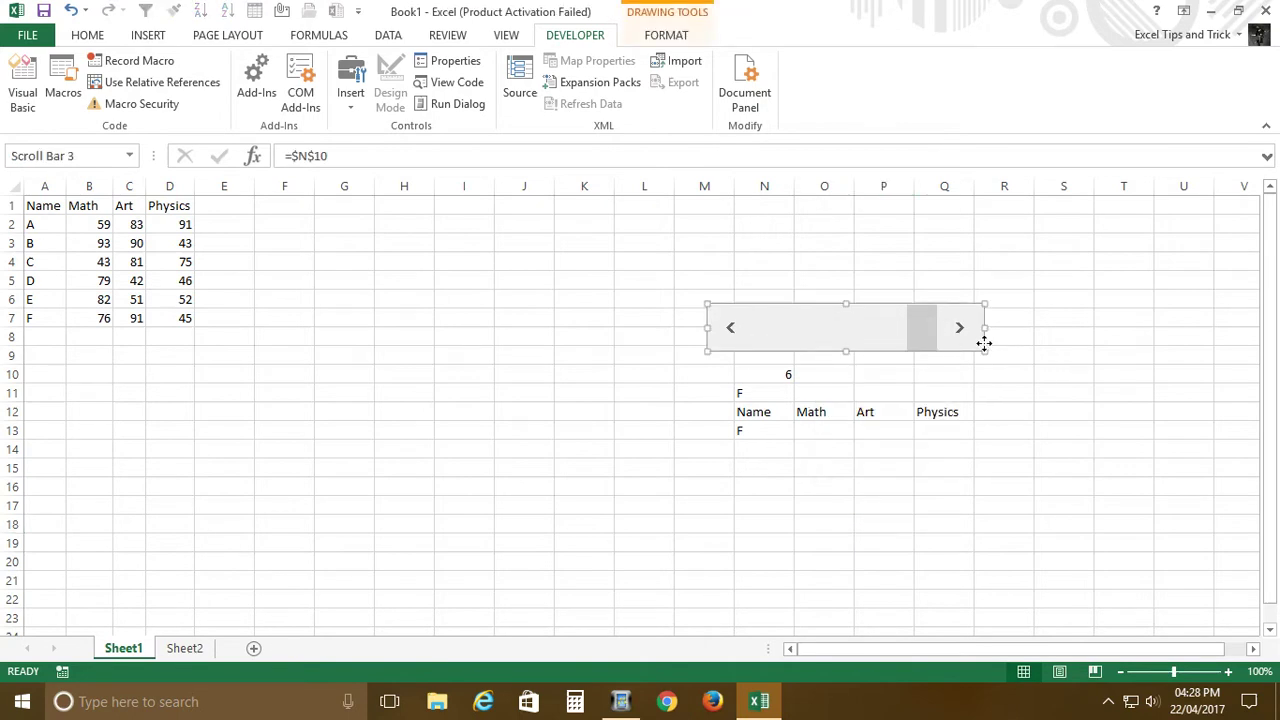
click(985, 352)
click(963, 330)
click(720, 330)
click(720, 330)
click(720, 330)
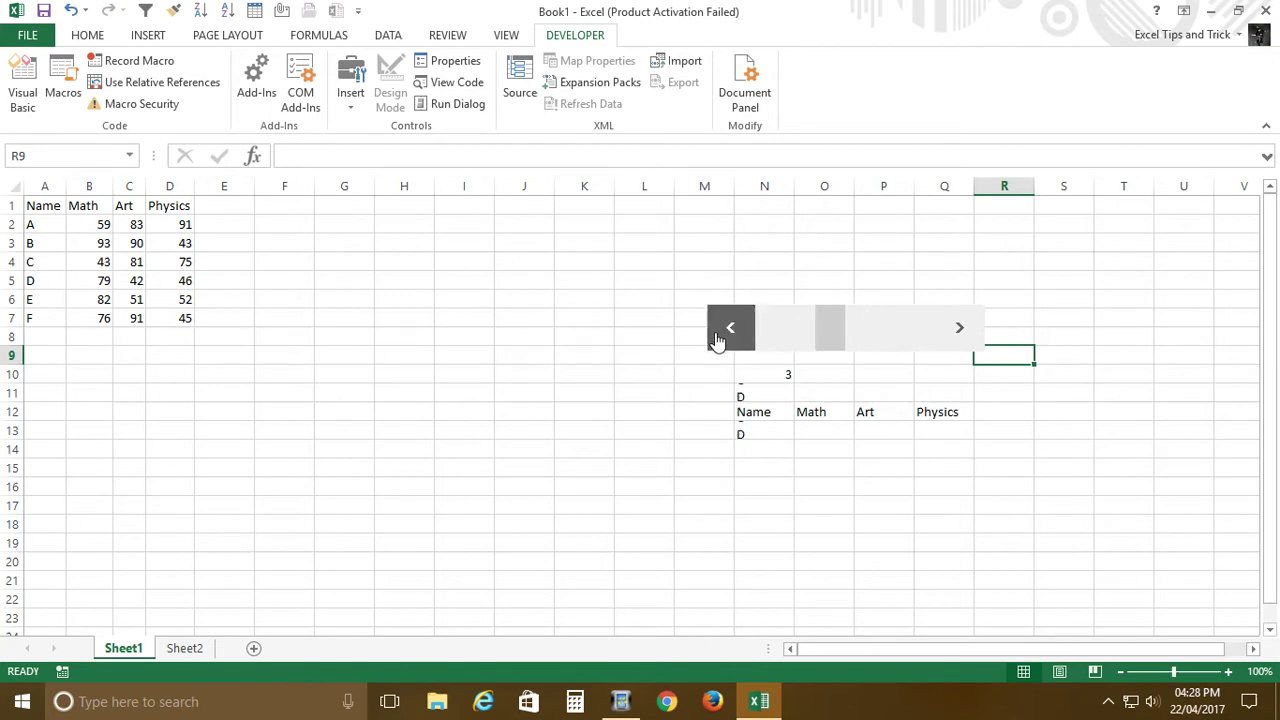
click(720, 330)
click(720, 330)
click(1060, 412)
click(820, 430)
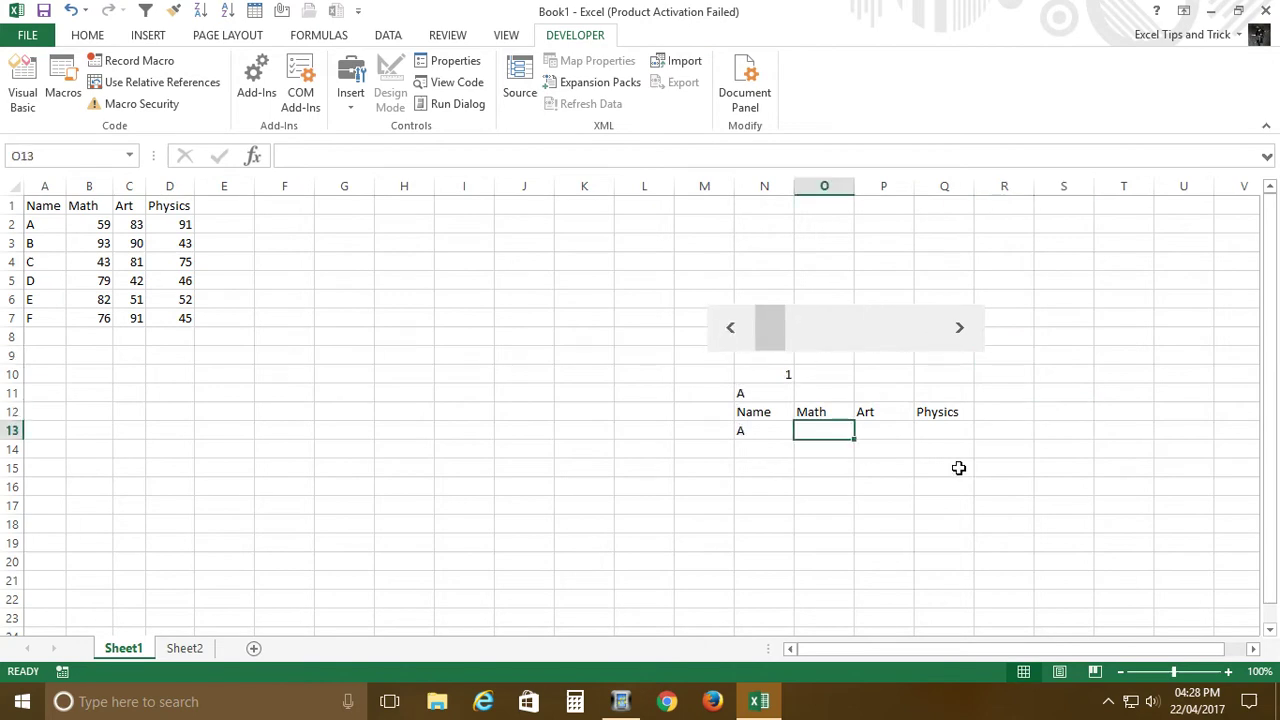
click(448, 488)
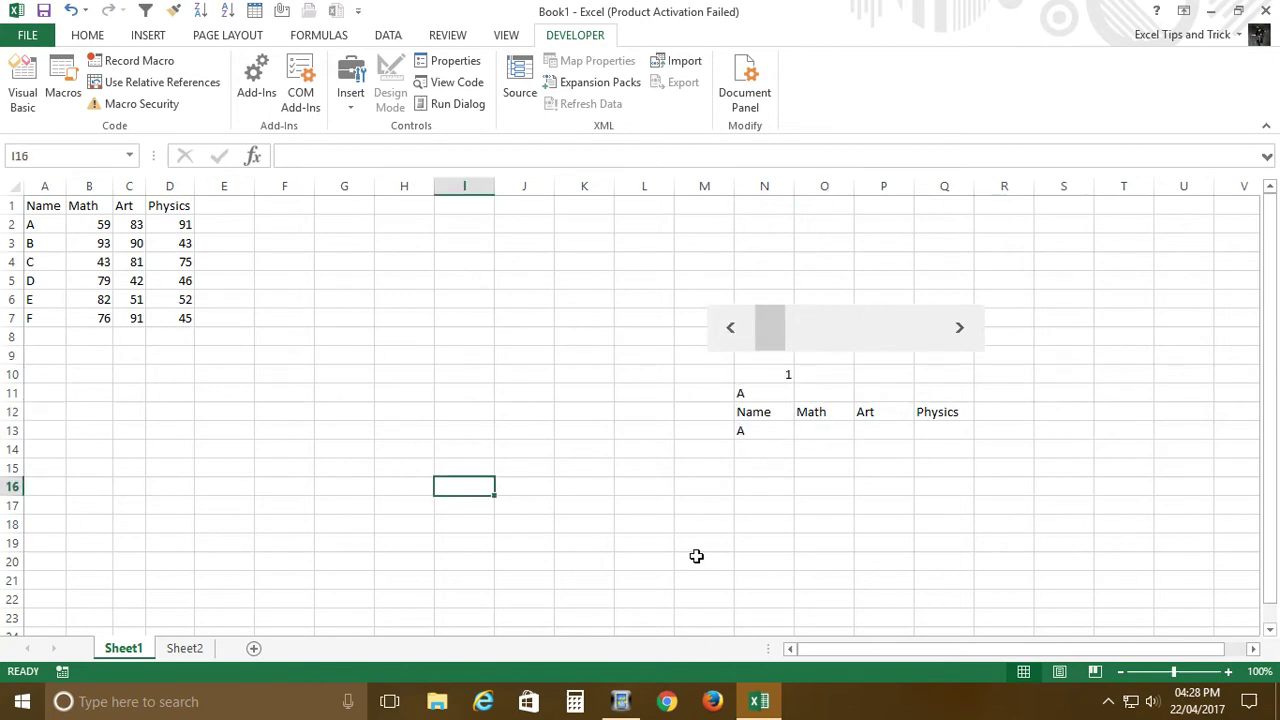
text(=colu)
key(Tab)
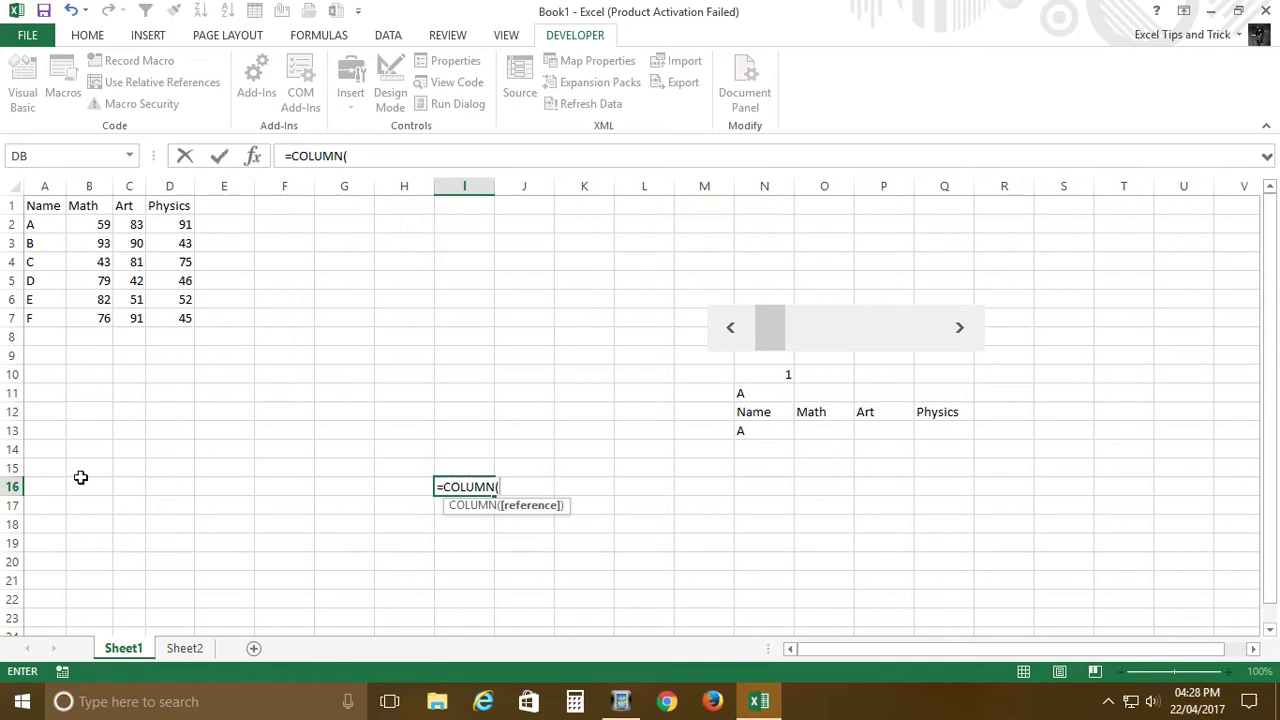
click(81, 474)
key(Return)
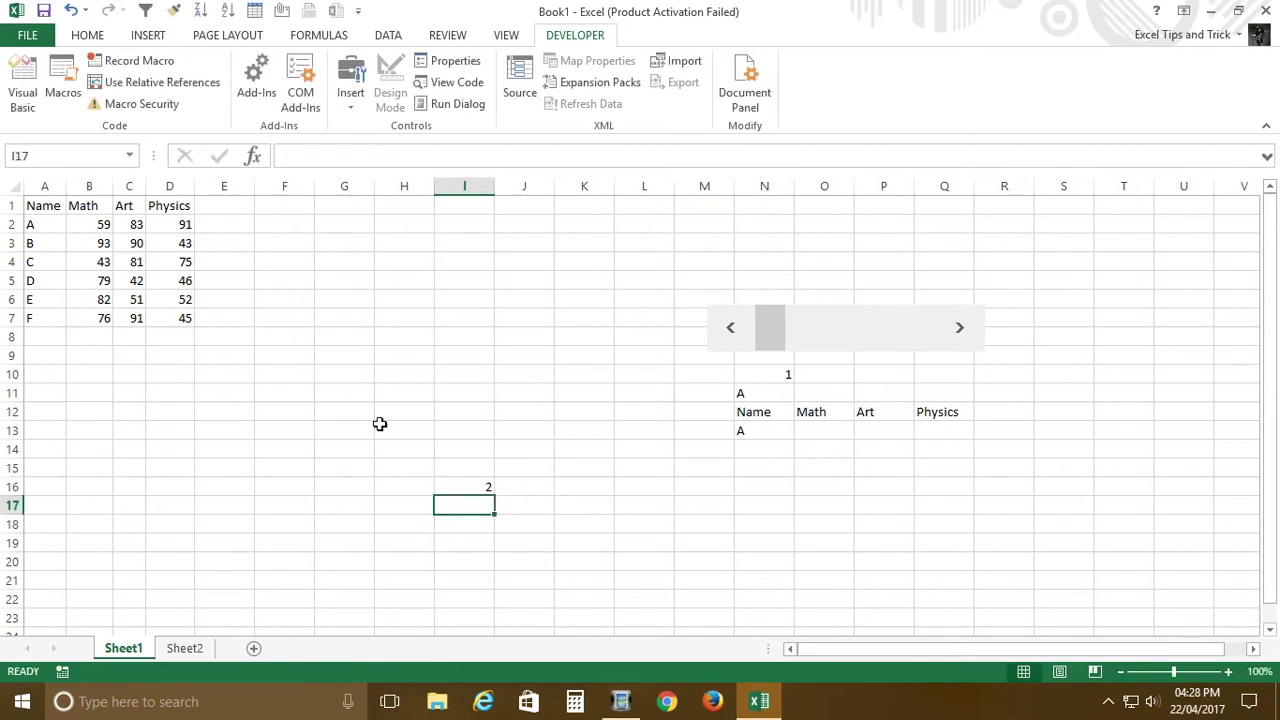
click(490, 490)
click(502, 492)
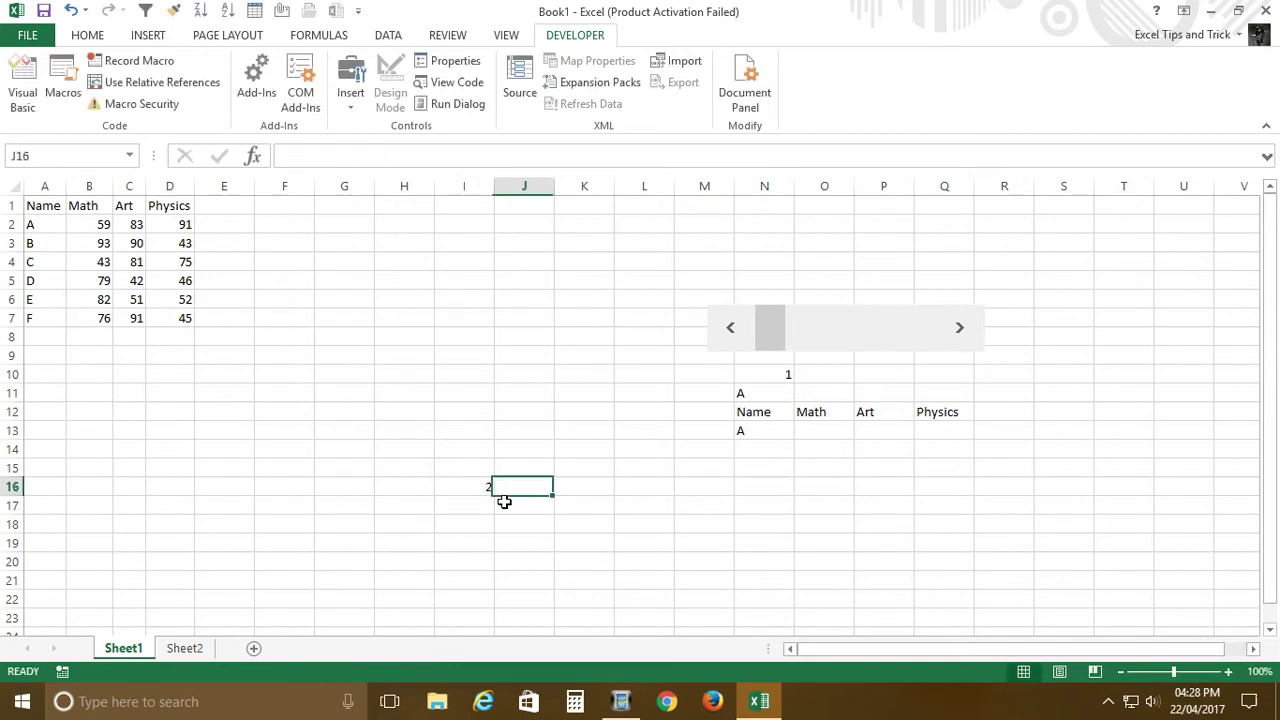
key(Left)
key(Left)
key(Right)
drag(503, 504, 618, 507)
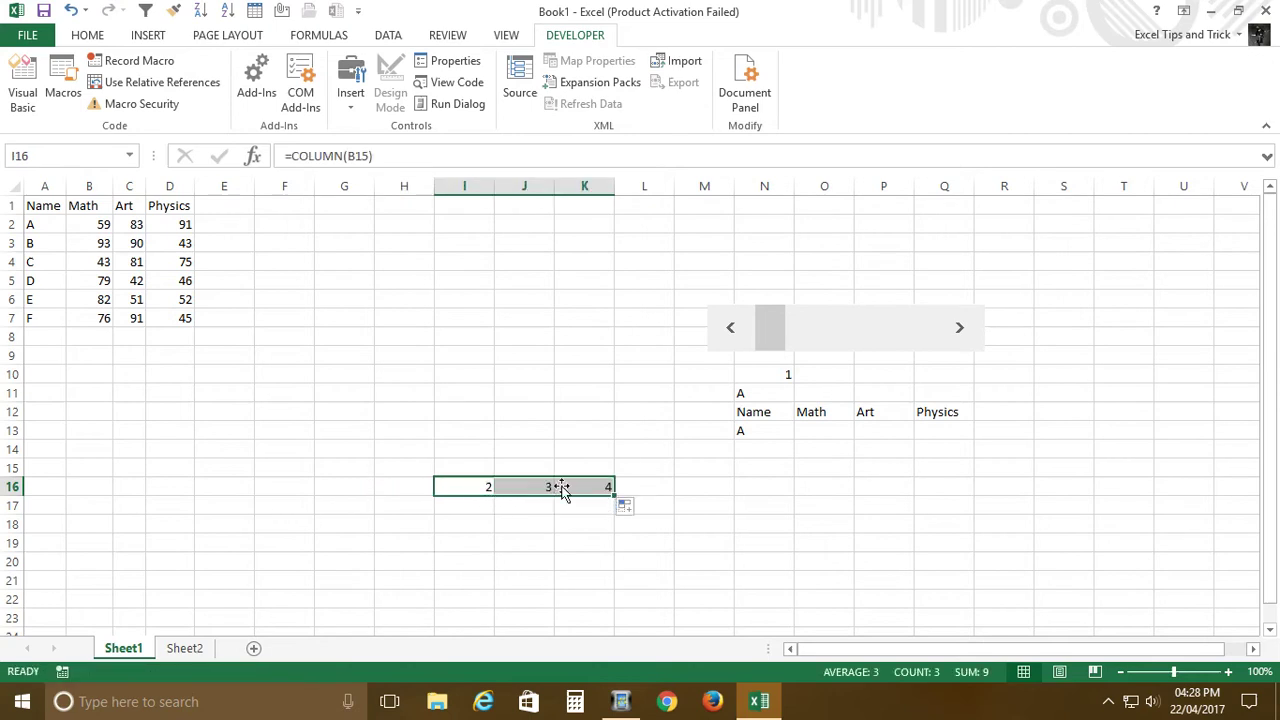
click(605, 490)
double_click(608, 489)
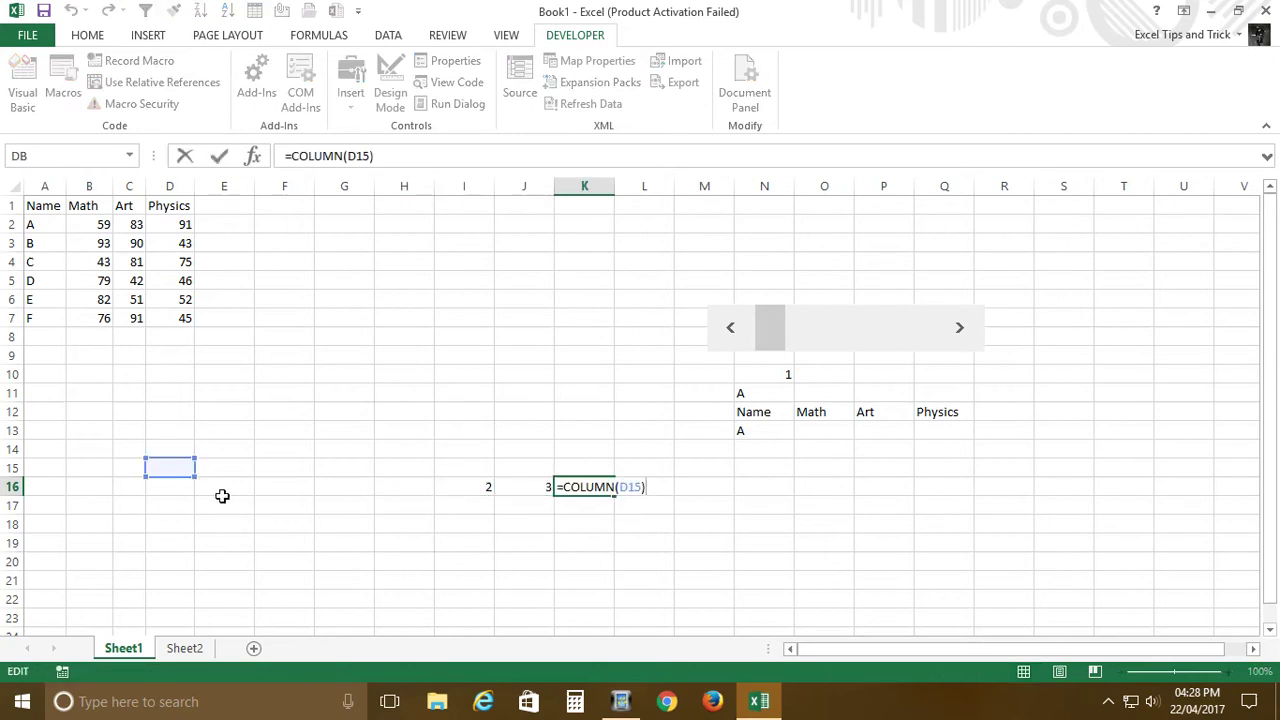
click(700, 508)
key(ctrl+z)
key(ctrl+z)
key(ctrl+y)
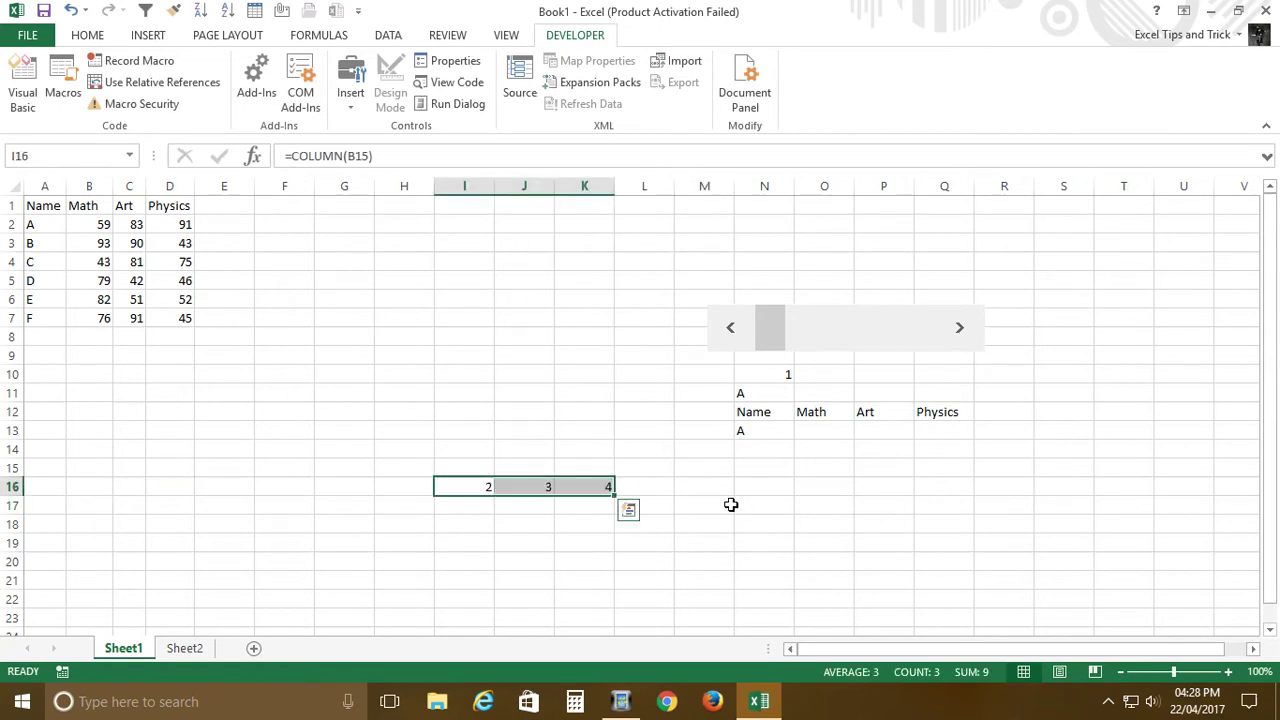
key(Delete)
key(Right)
key(Right)
key(Up)
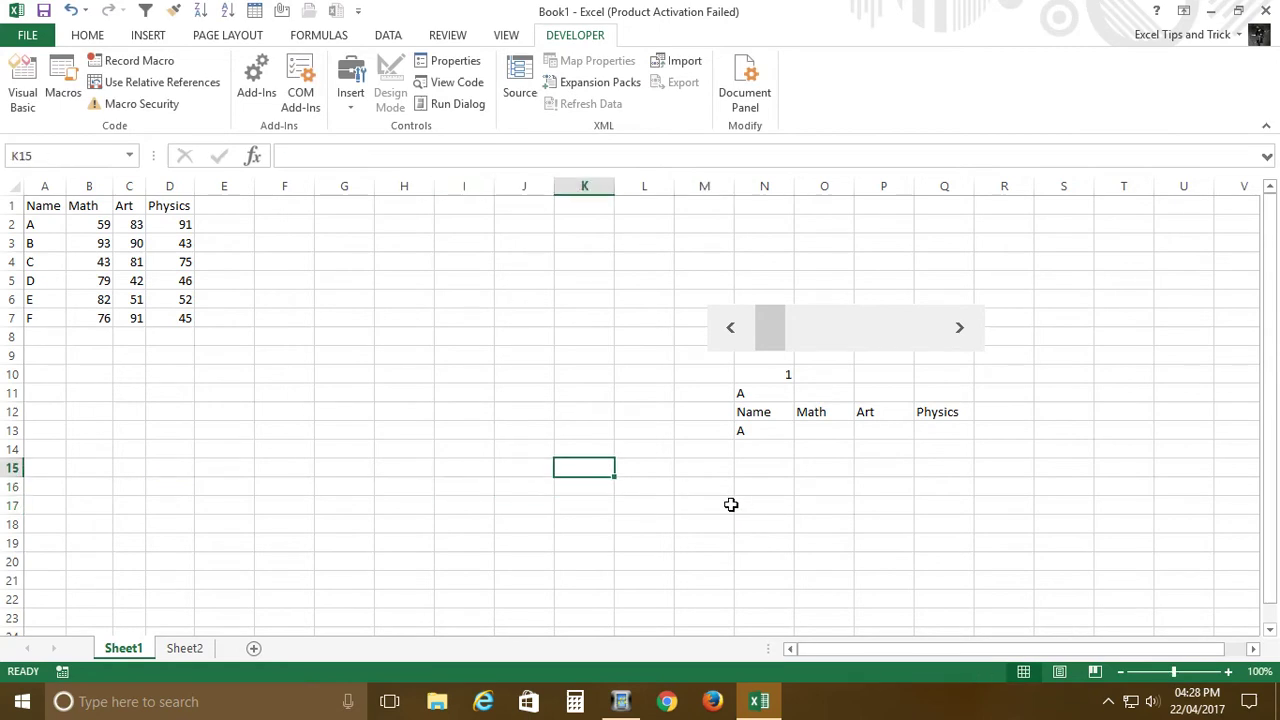
key(Right)
key(Right)
key(Right)
key(Up)
key(Up)
key(Right)
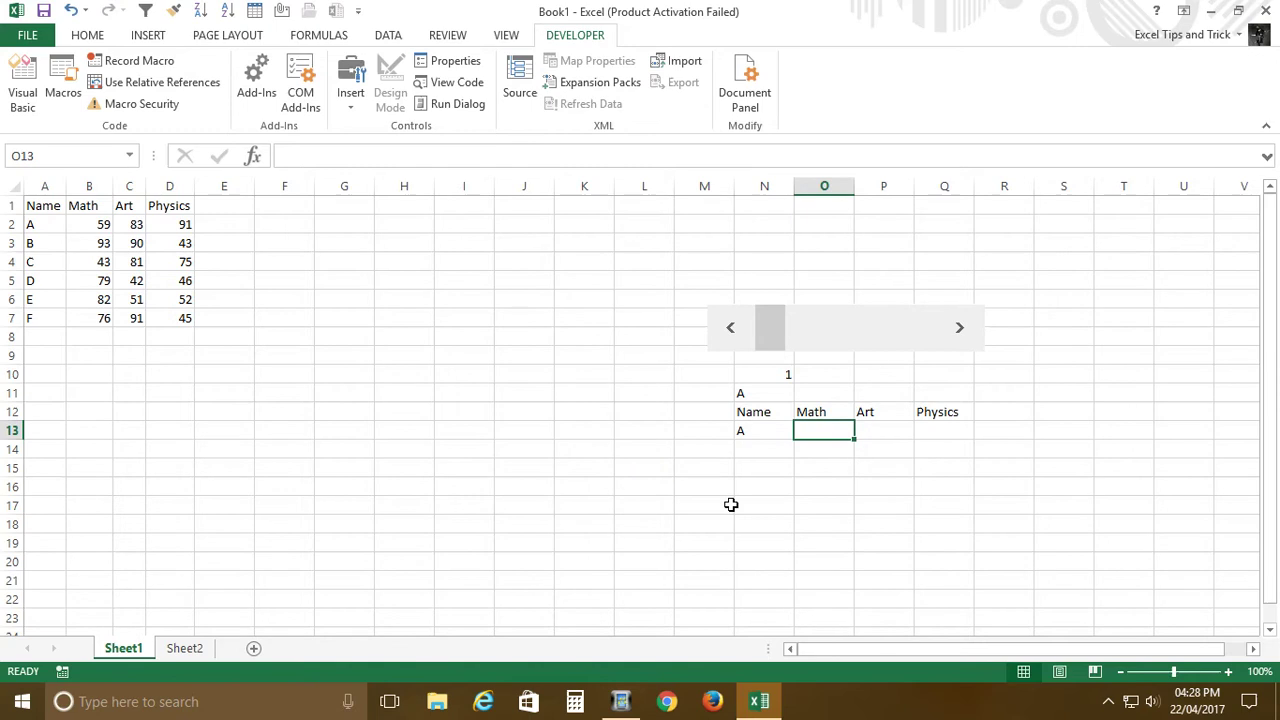
Step: Enter =VLOOKUP($N$13,$A$1:$D$7,COLUMN(B19),FALSE) in O13
text(=vl)
key(Tab)
key(Left)
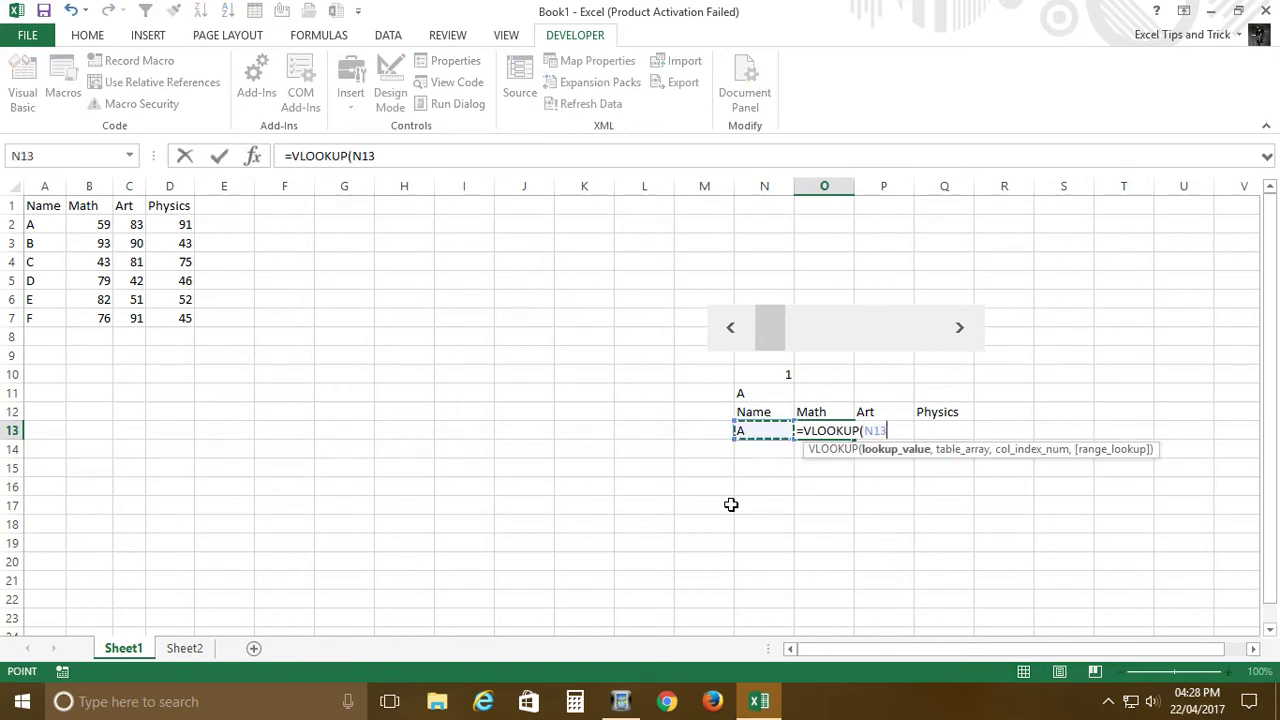
key(F4)
text($N$13,)
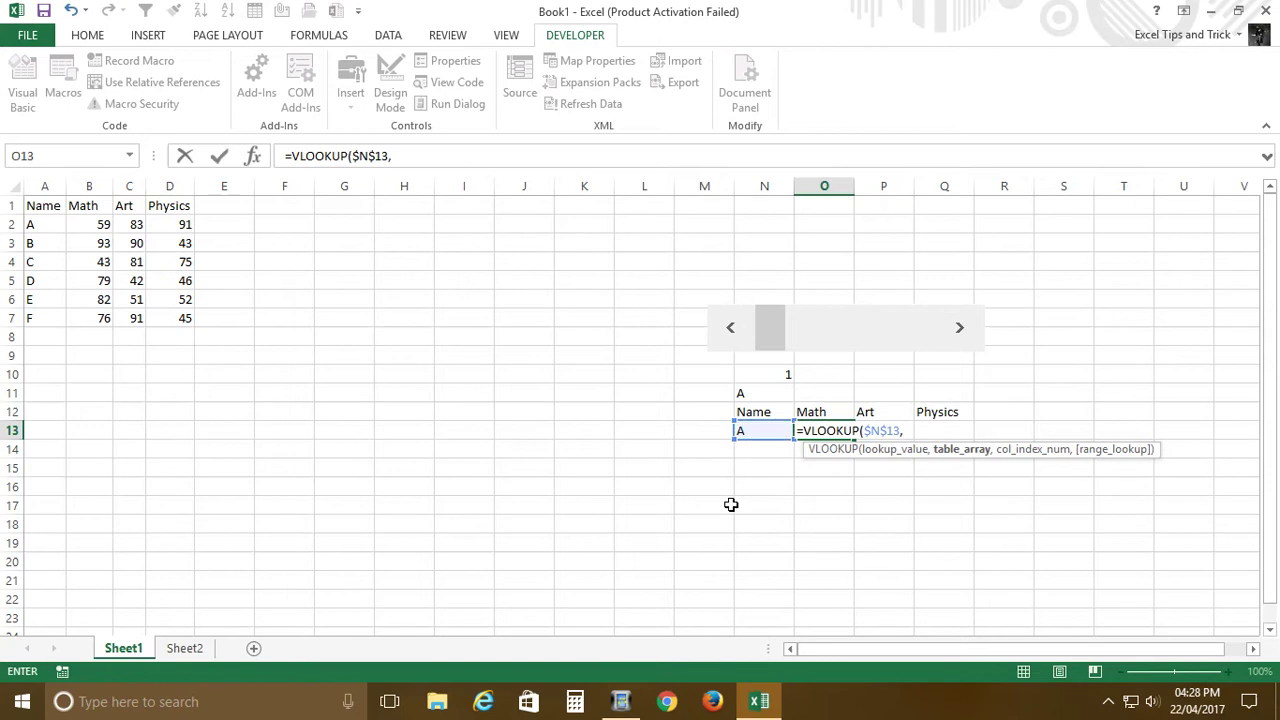
drag(43, 207, 172, 331)
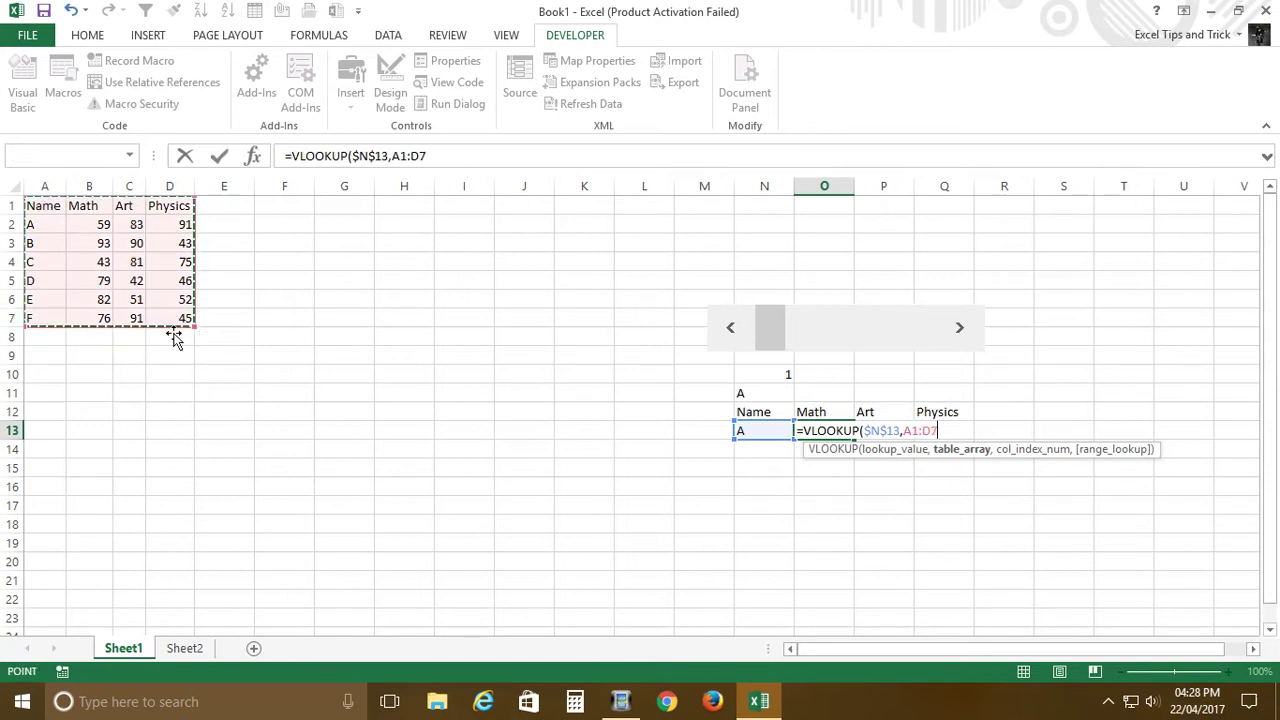
key(F4)
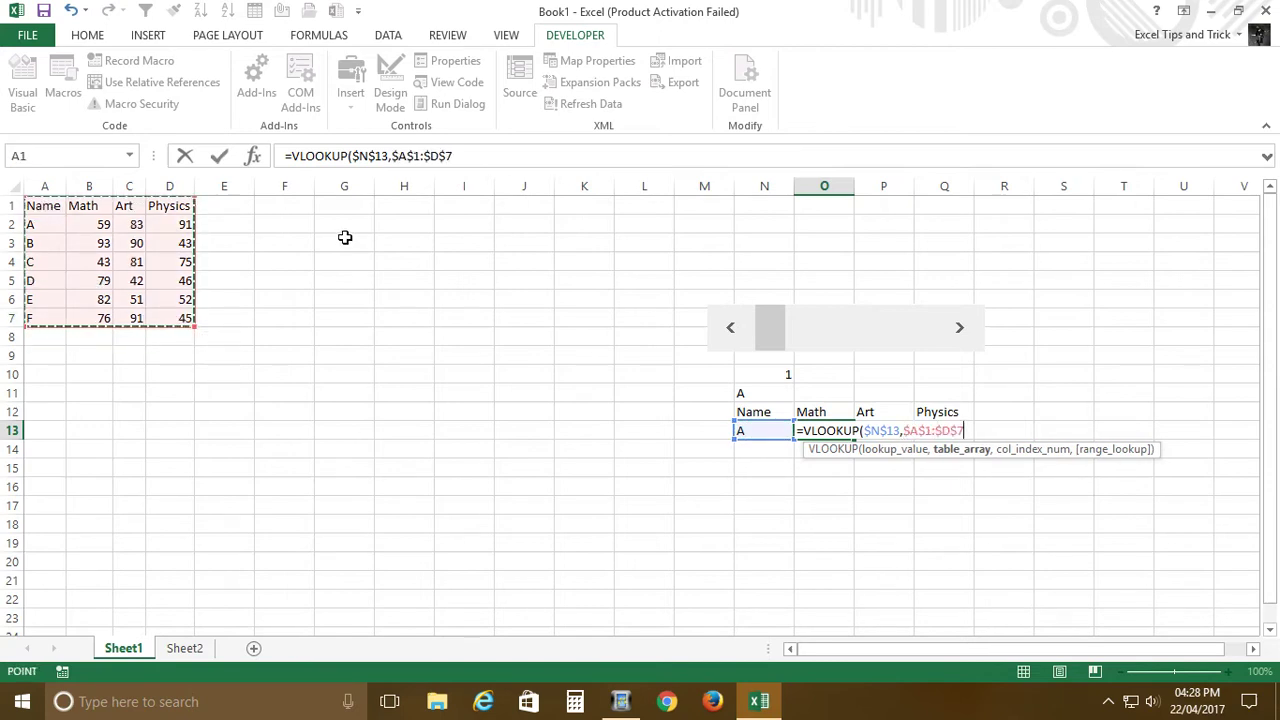
text(,colu)
key(Tab)
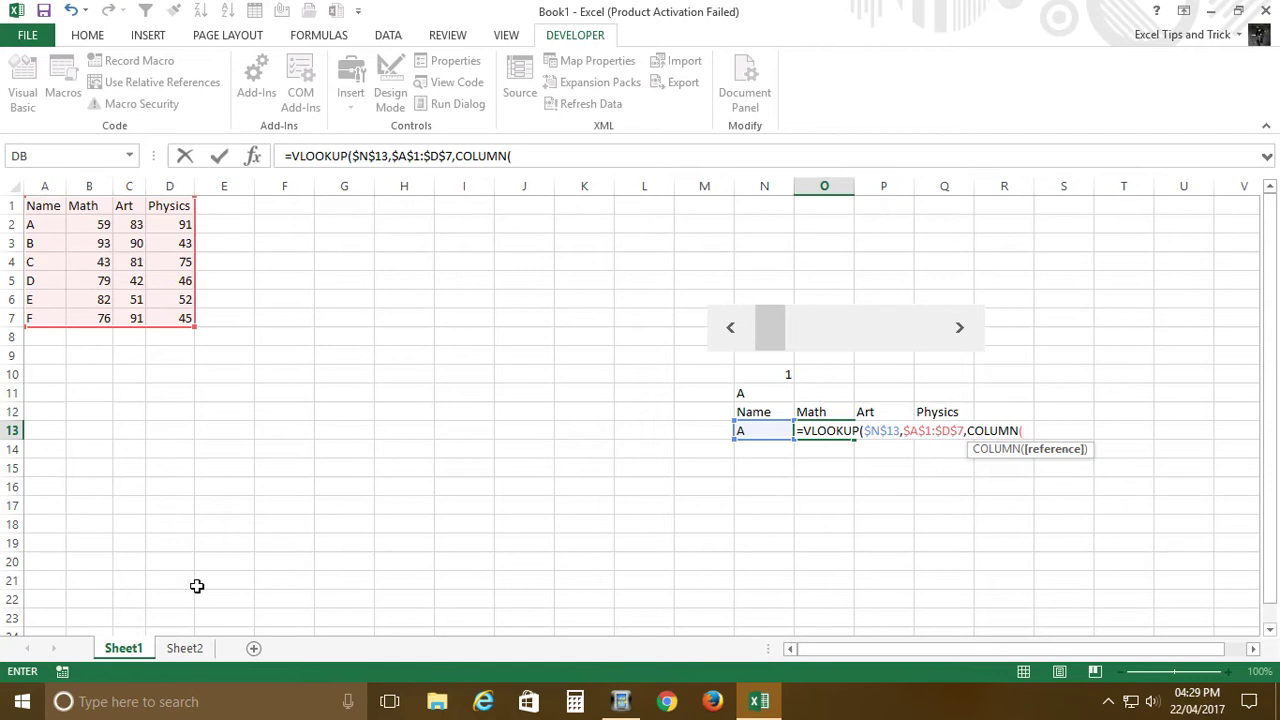
click(107, 545)
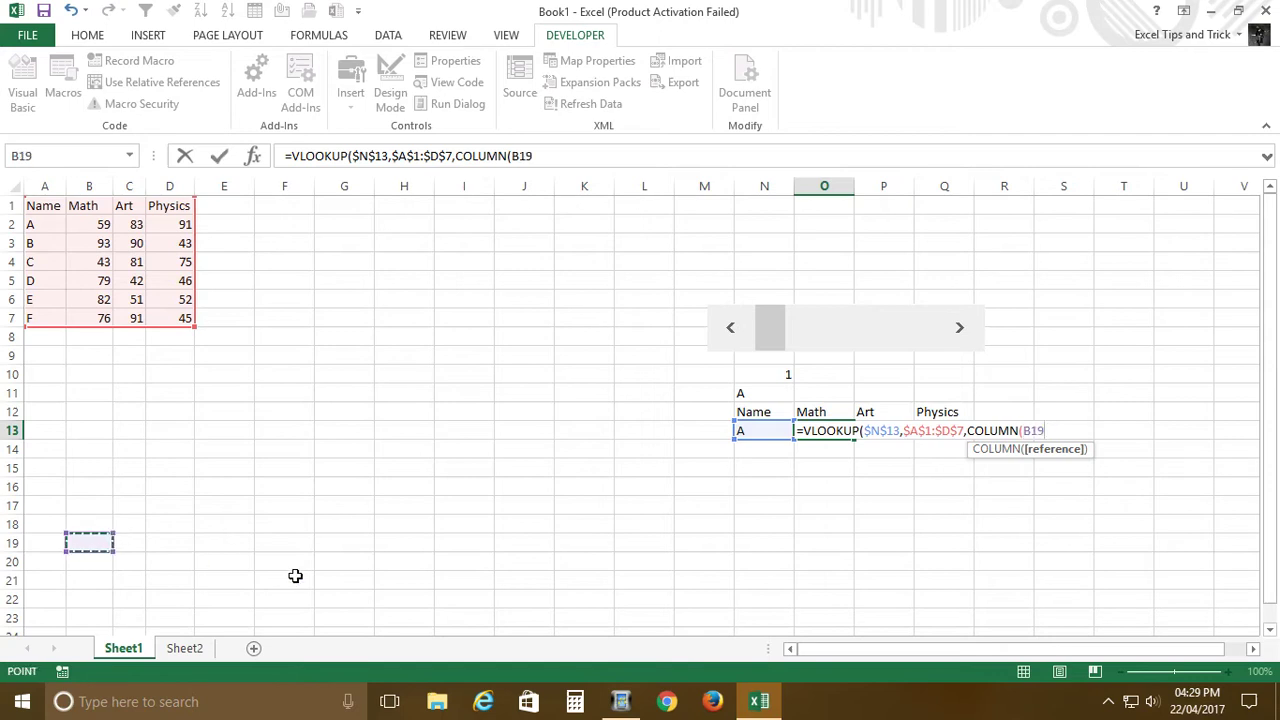
text(,)
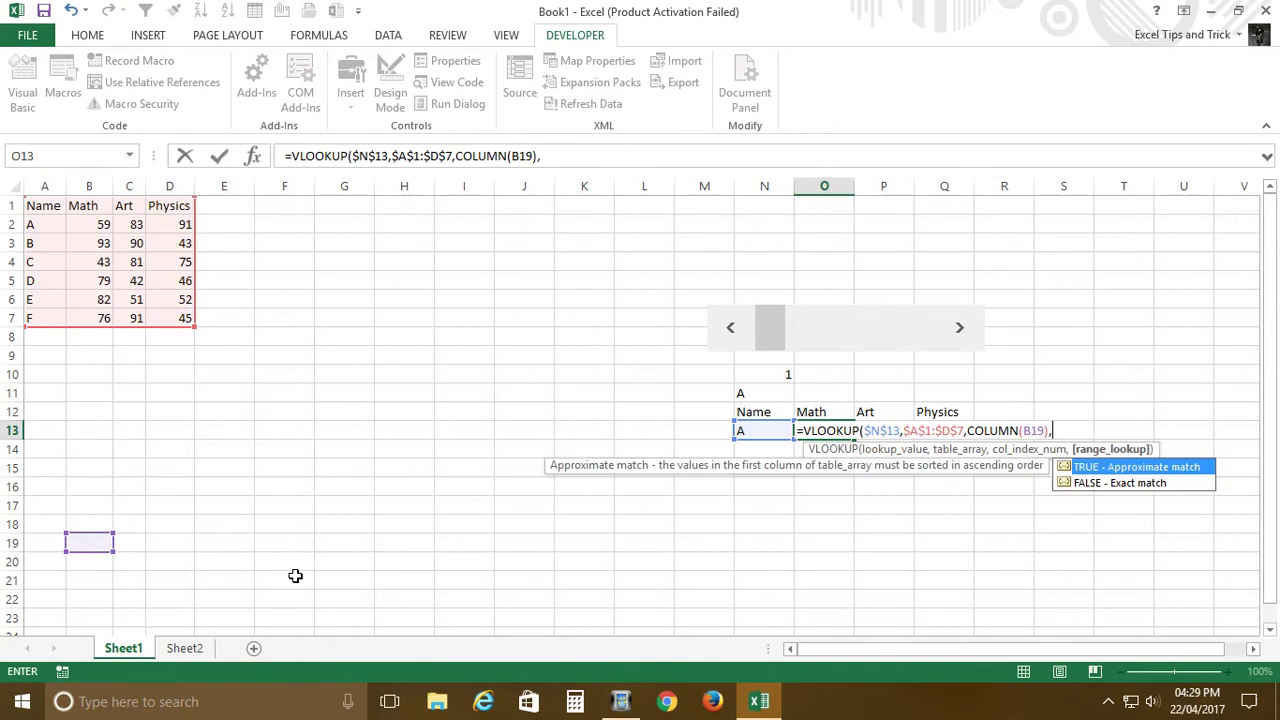
key(Down)
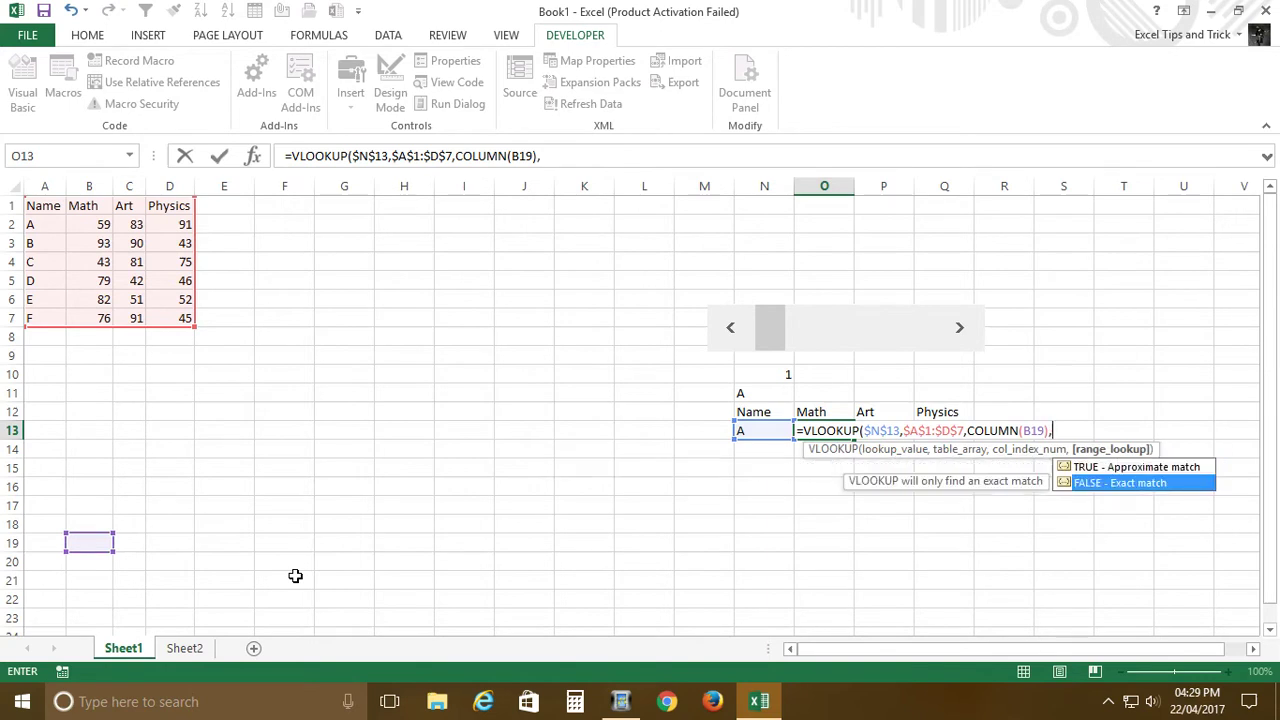
key(Tab)
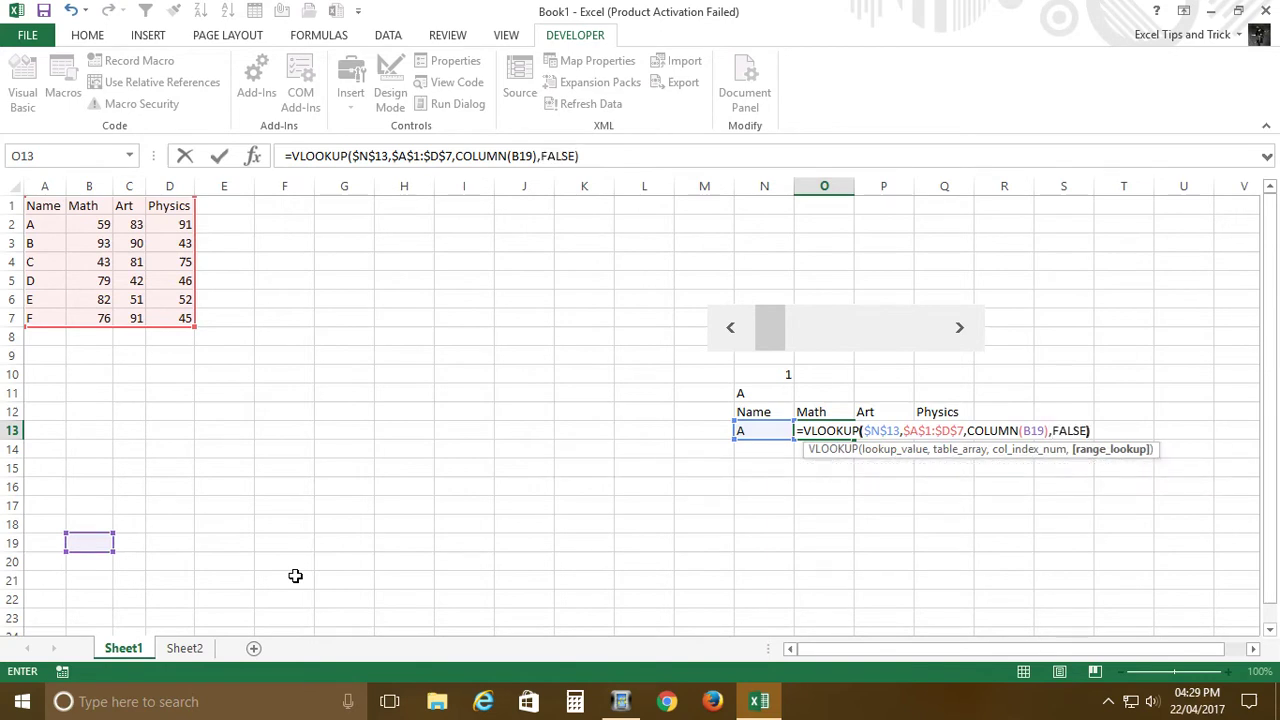
key(Return)
Step: Fill the O13 formula right across O13:Q13 with Ctrl+R
key(Up)
key(shift+Right)
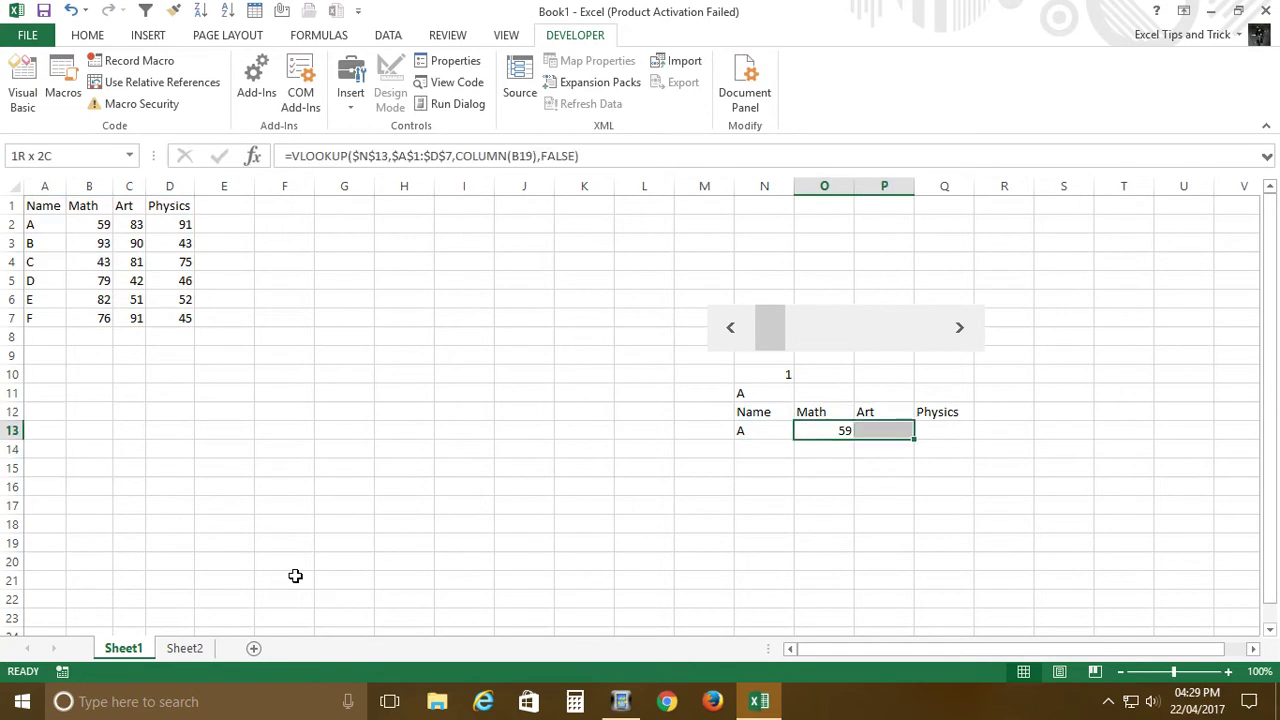
key(shift+Right)
key(ctrl+r)
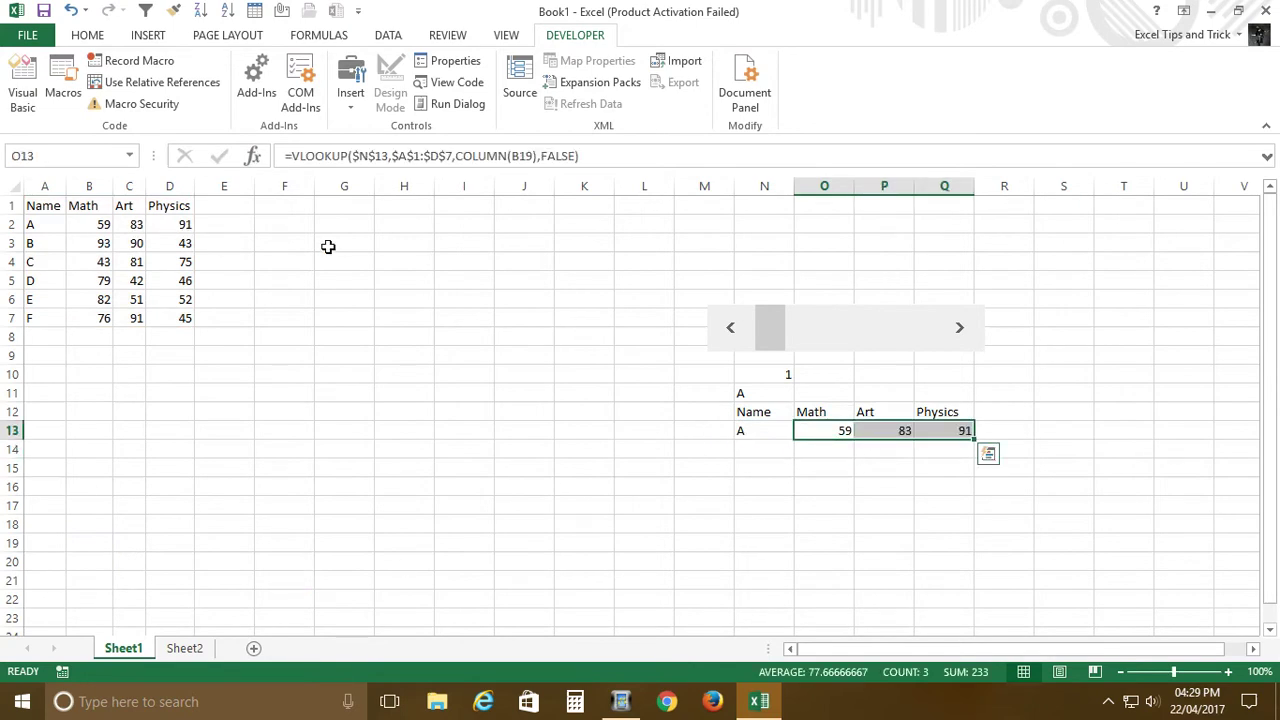
Step: Step the scroll bar through the students and settle on student B (value 2)
click(824, 561)
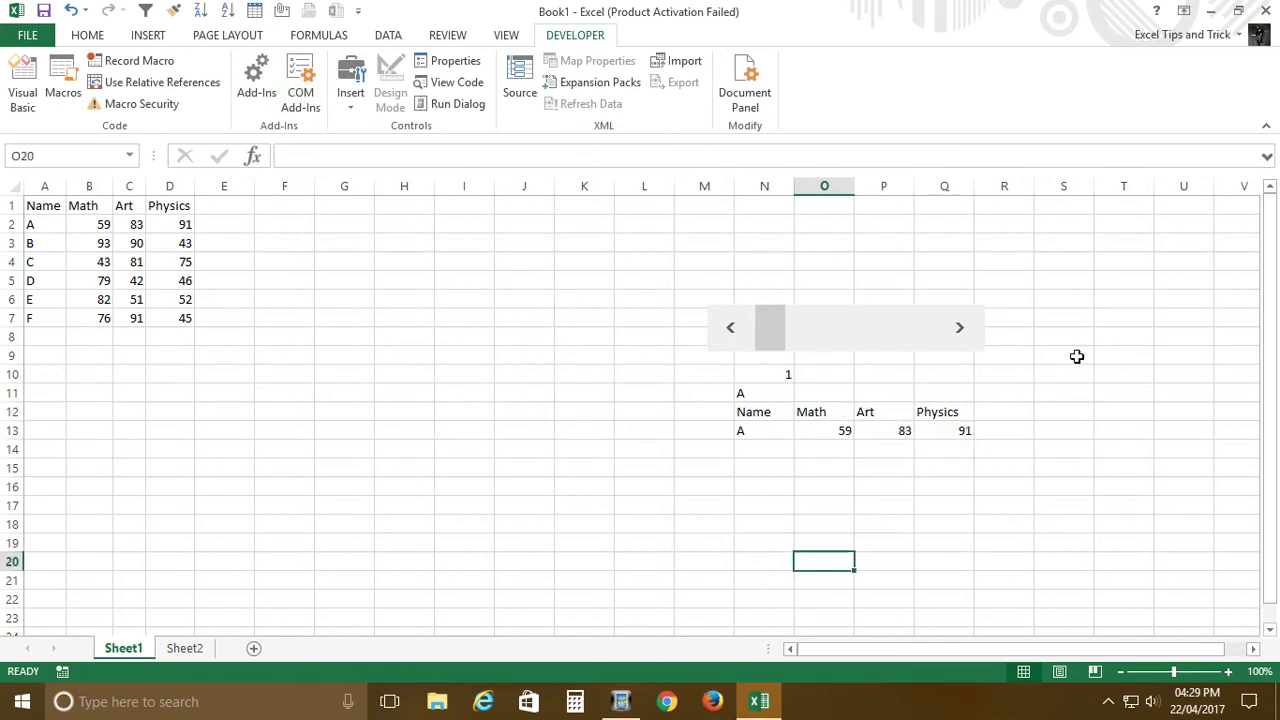
click(1076, 356)
click(846, 440)
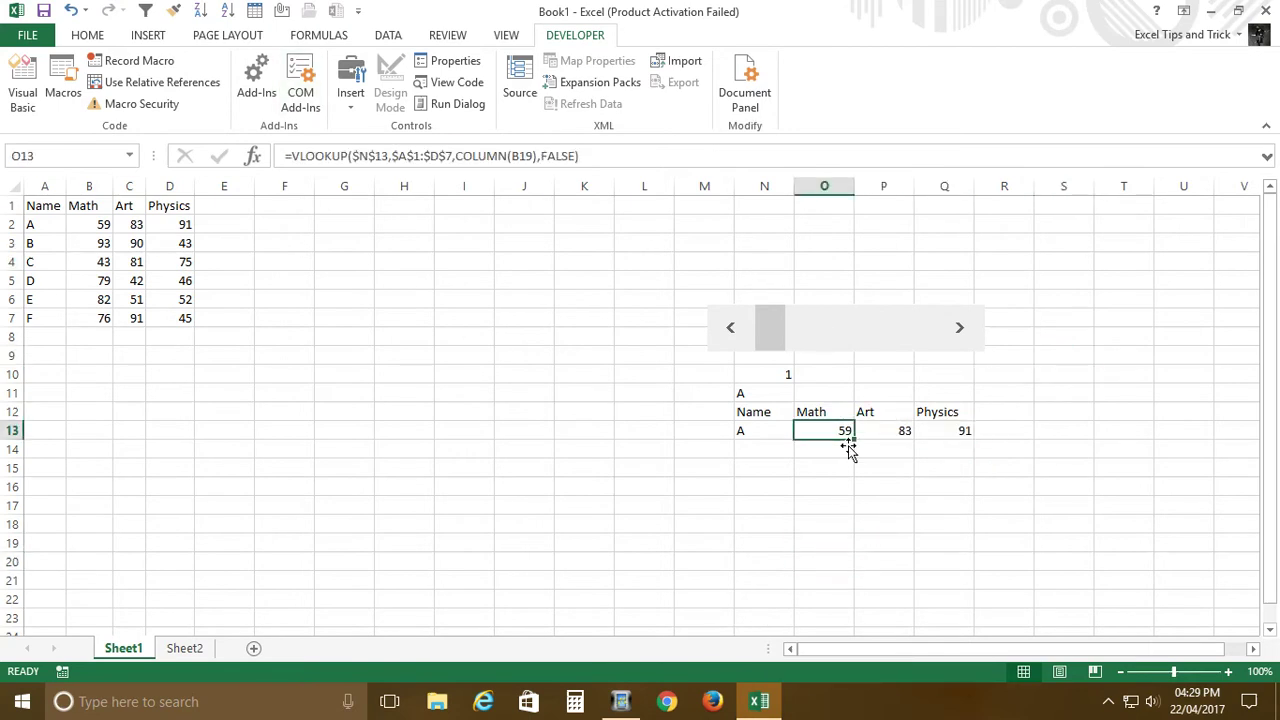
click(972, 339)
click(972, 339)
click(972, 339)
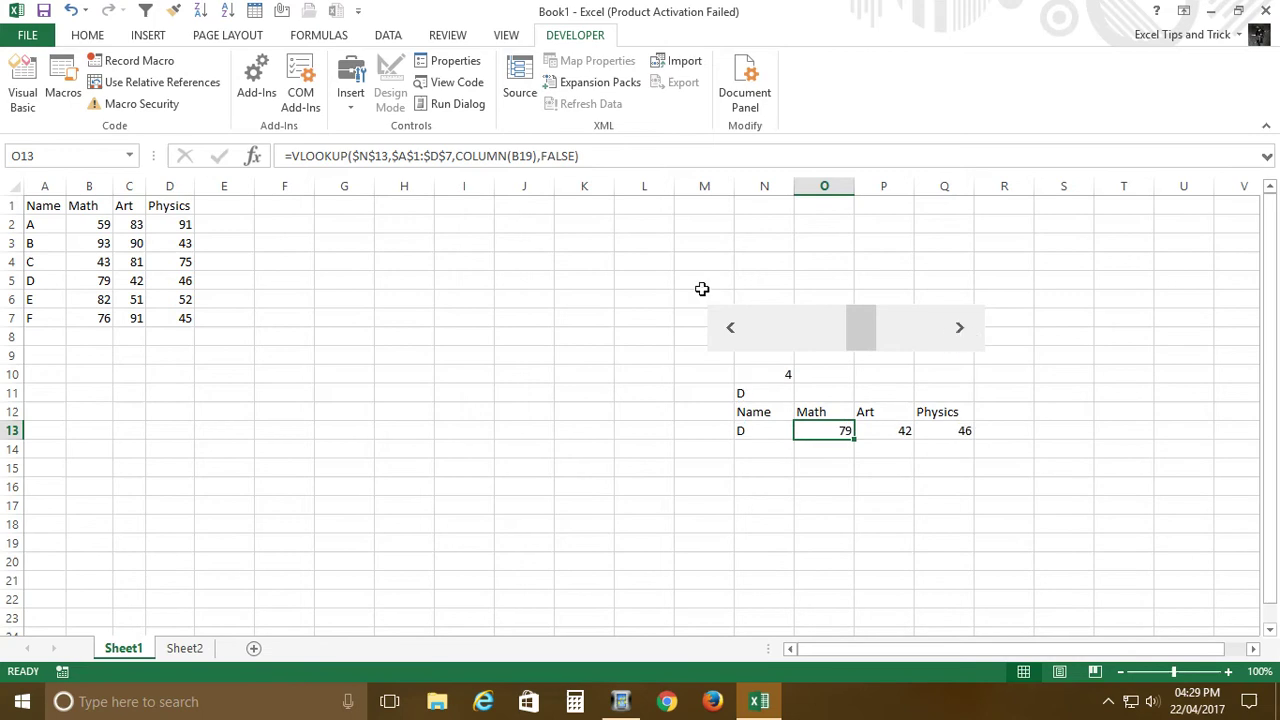
double_click(745, 339)
click(968, 329)
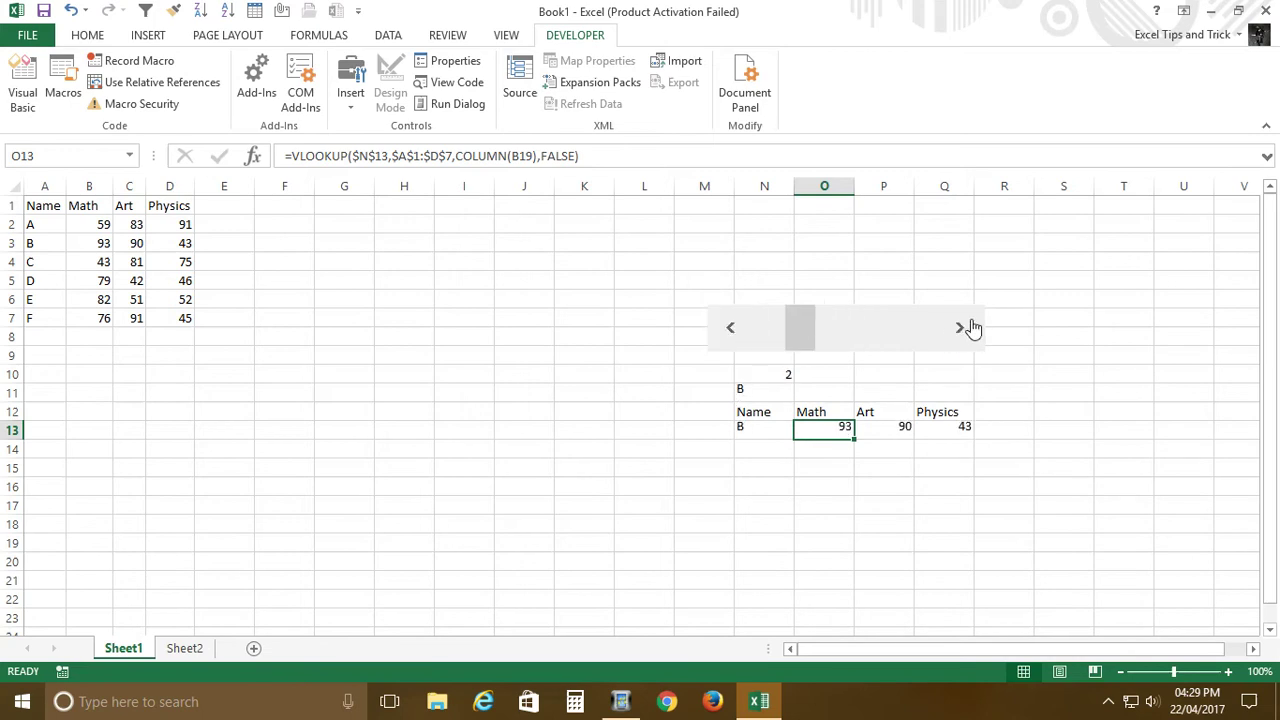
double_click(971, 329)
click(972, 329)
click(972, 329)
double_click(745, 330)
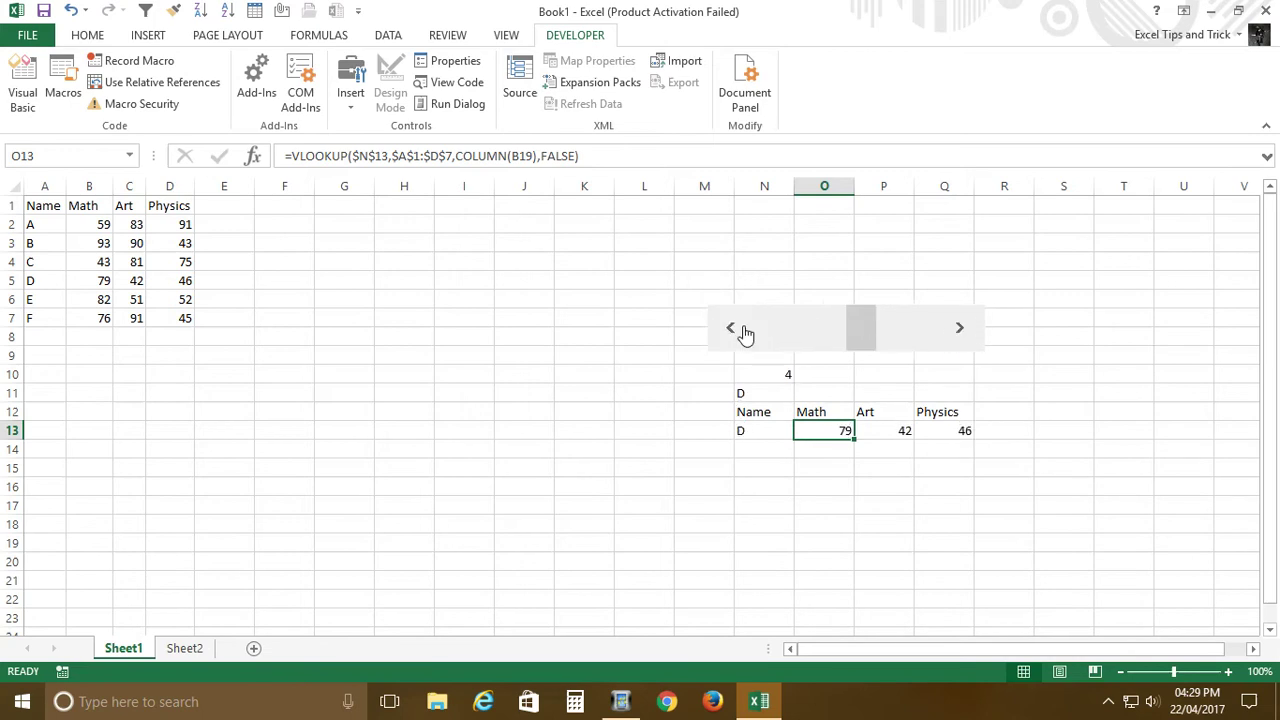
double_click(745, 330)
click(948, 328)
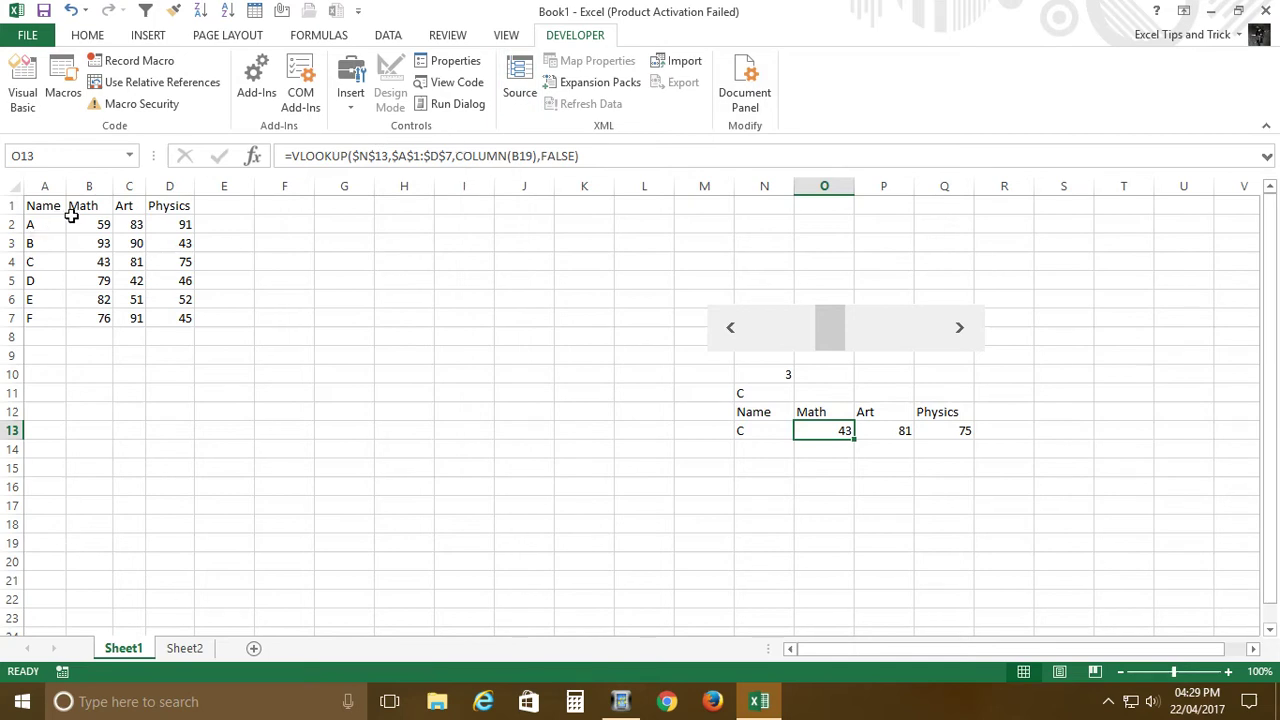
click(729, 333)
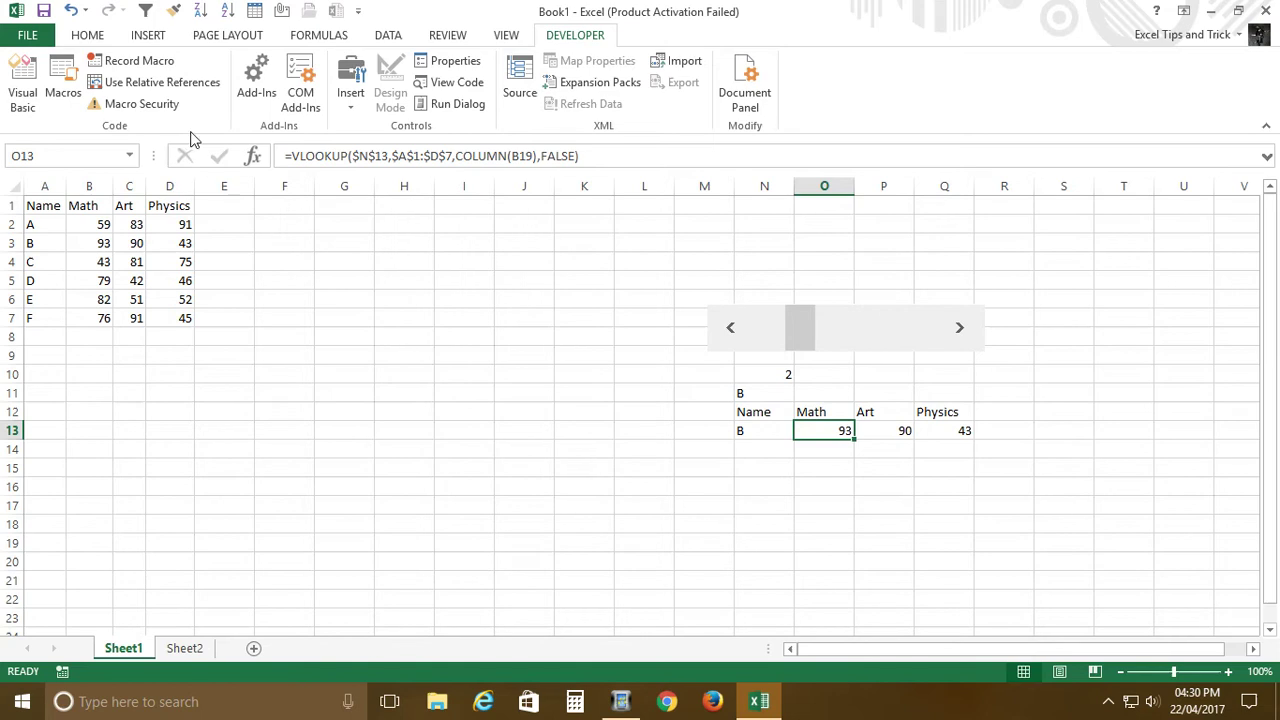
Step: Confirm the Art cell uses COLUMN(C19), then select N12:Q13 for charting
click(719, 506)
click(876, 431)
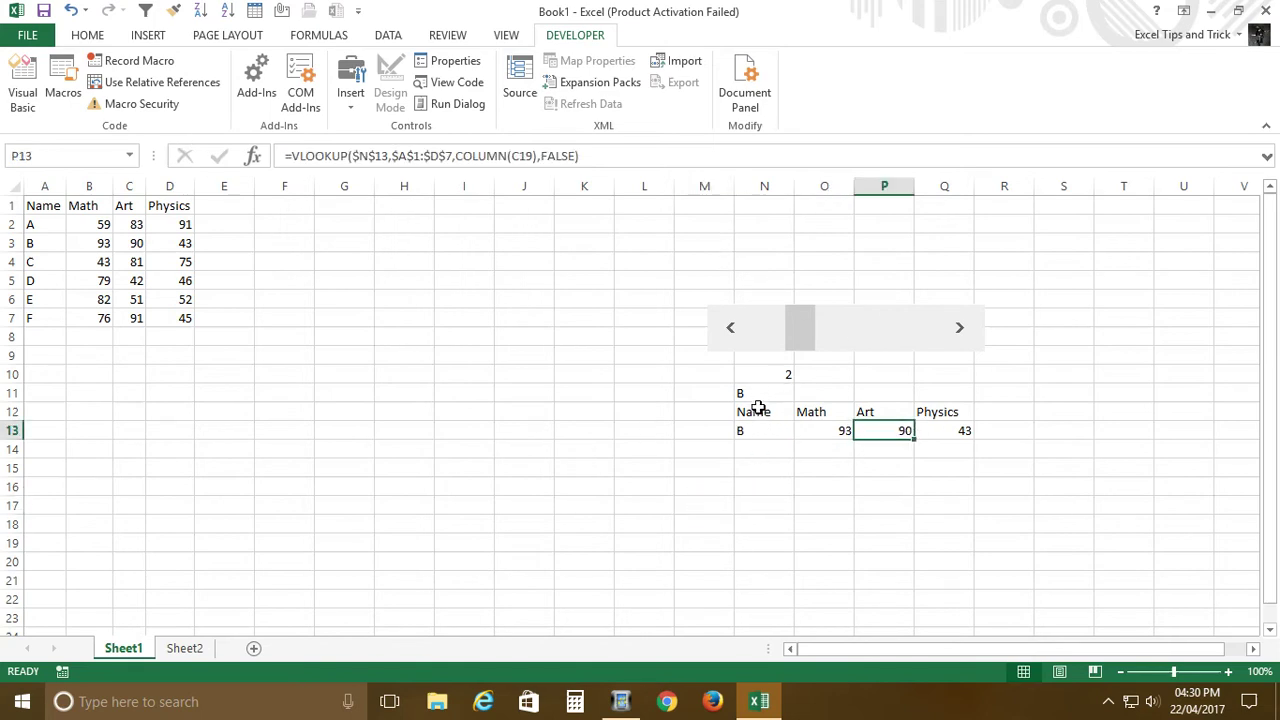
drag(759, 408, 966, 432)
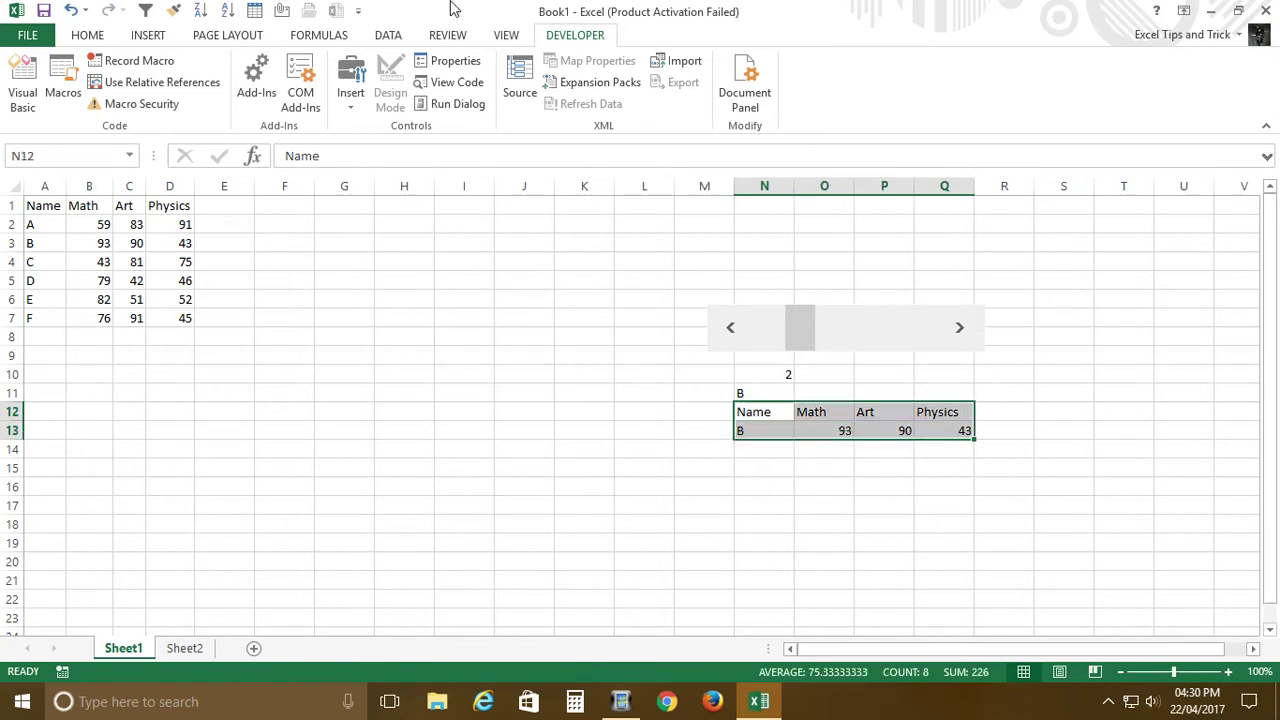
Step: Insert a 3-D Clustered Column chart with the dark labelled style and move it below the table
click(147, 35)
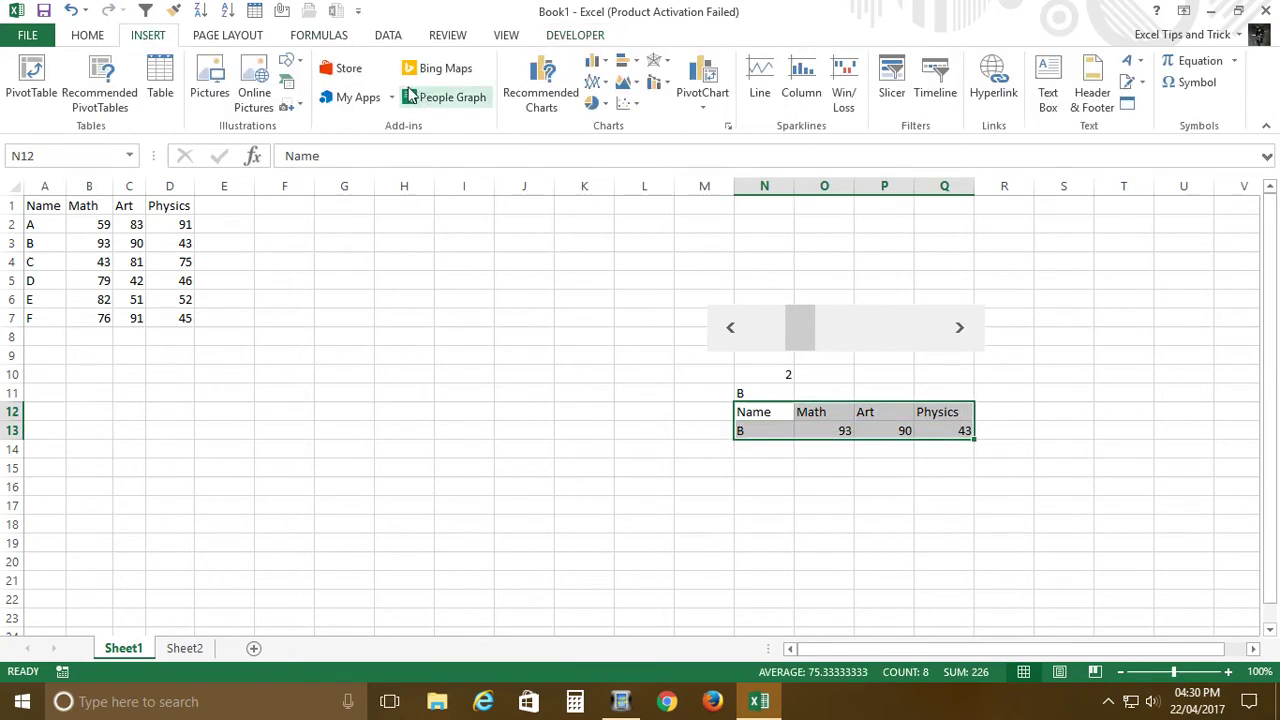
click(603, 104)
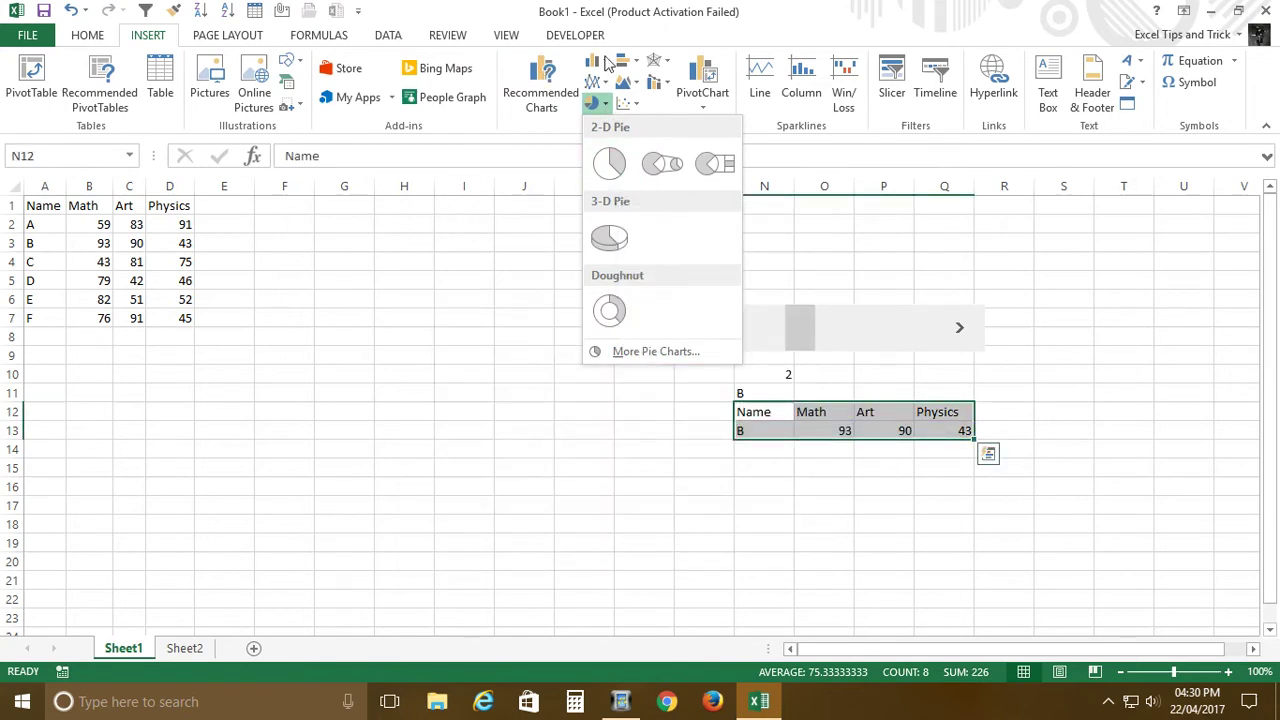
click(595, 62)
click(613, 205)
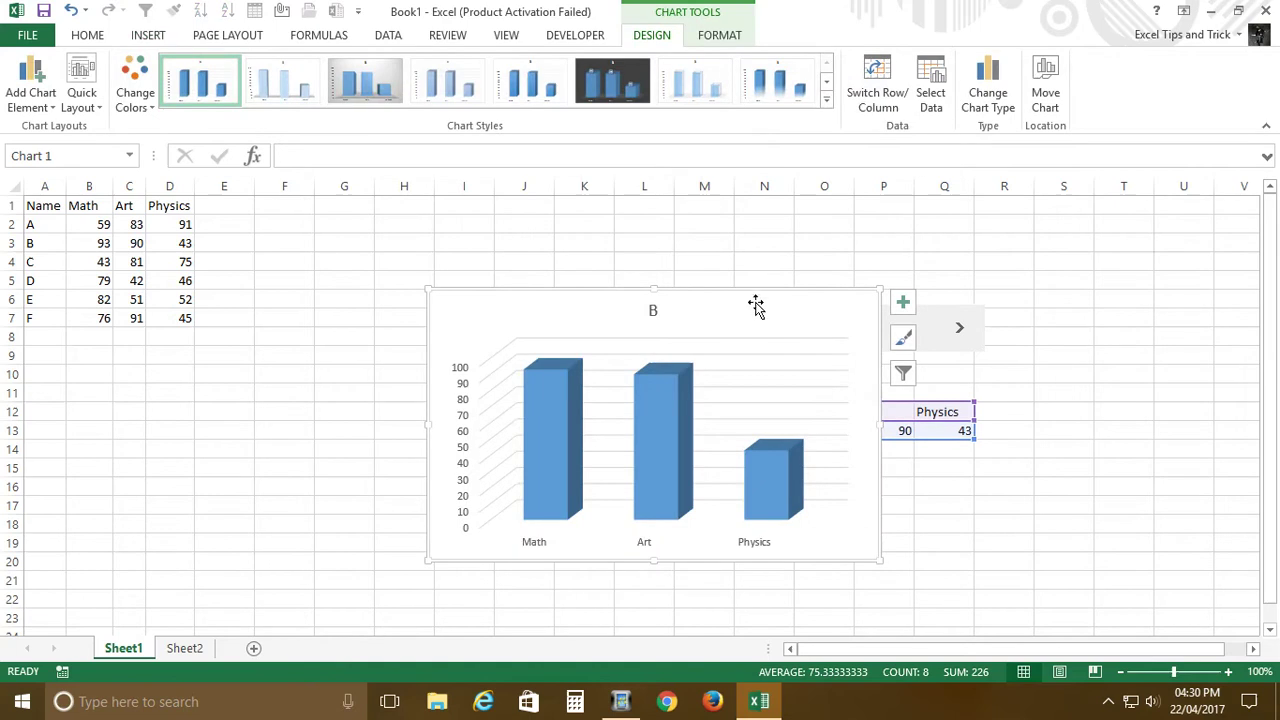
click(612, 80)
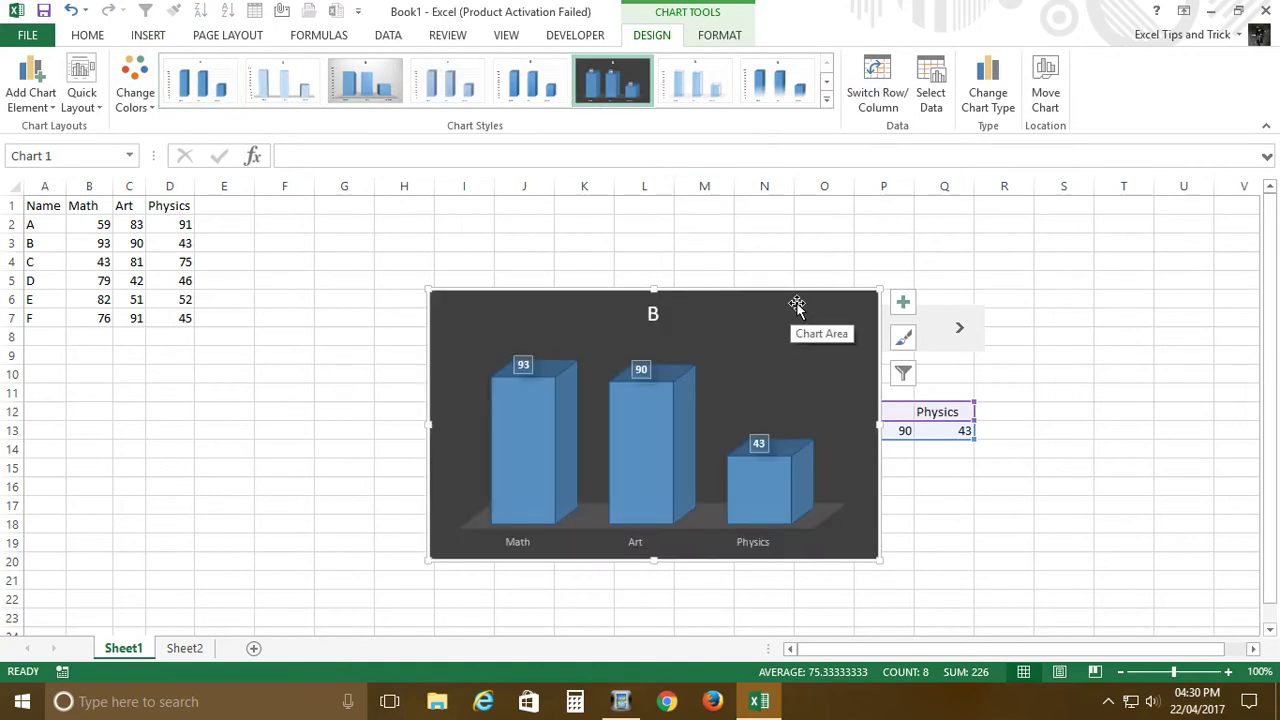
drag(797, 305, 570, 353)
Step: Recolour the chart's columns with the orange palette
click(828, 100)
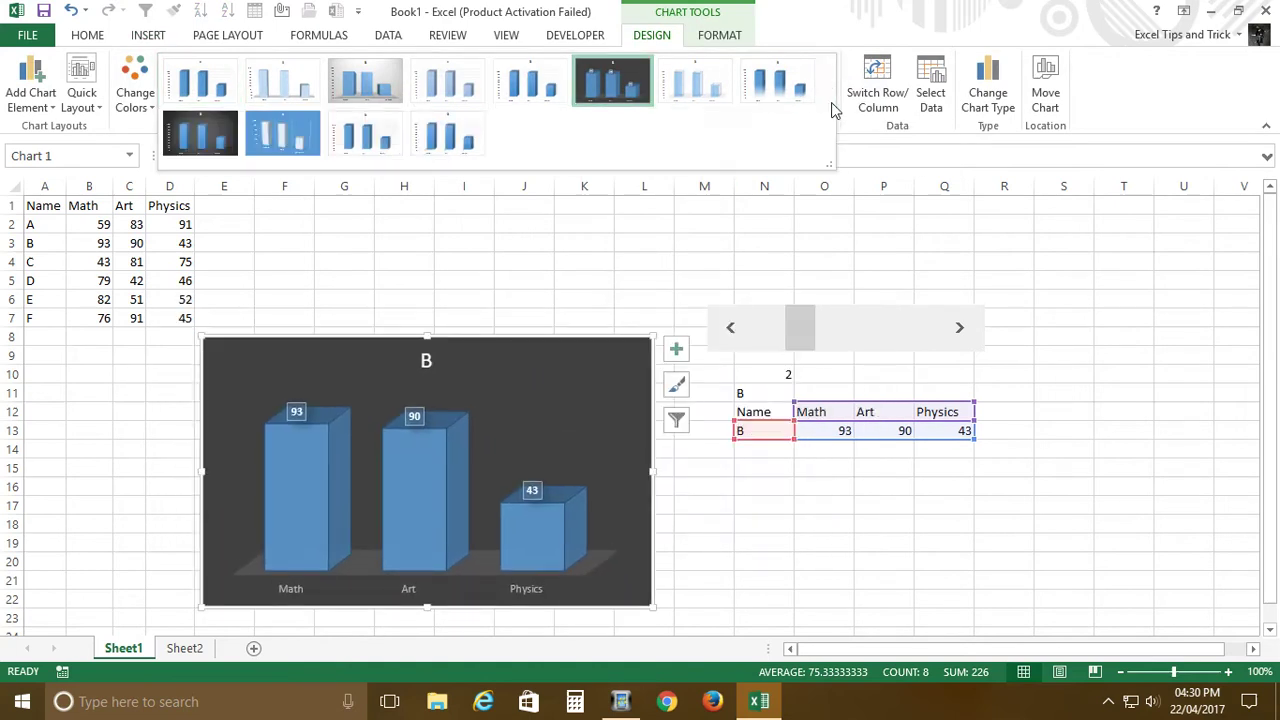
click(137, 80)
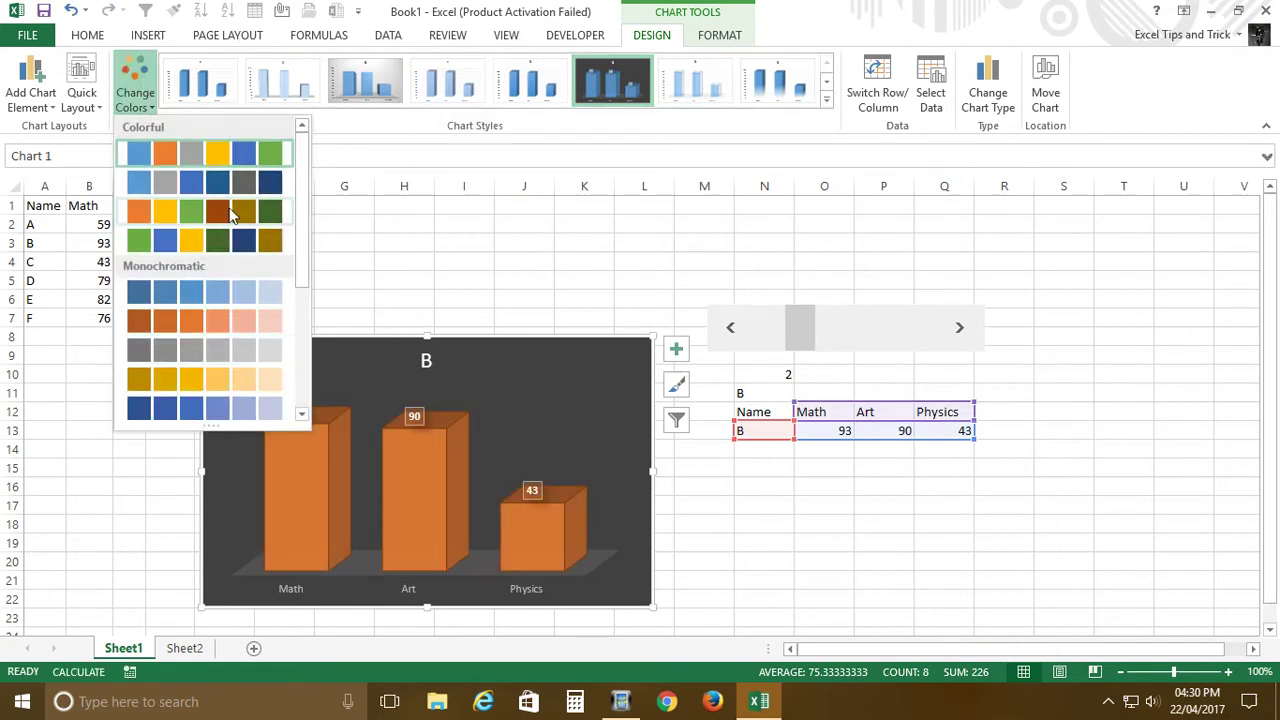
click(271, 213)
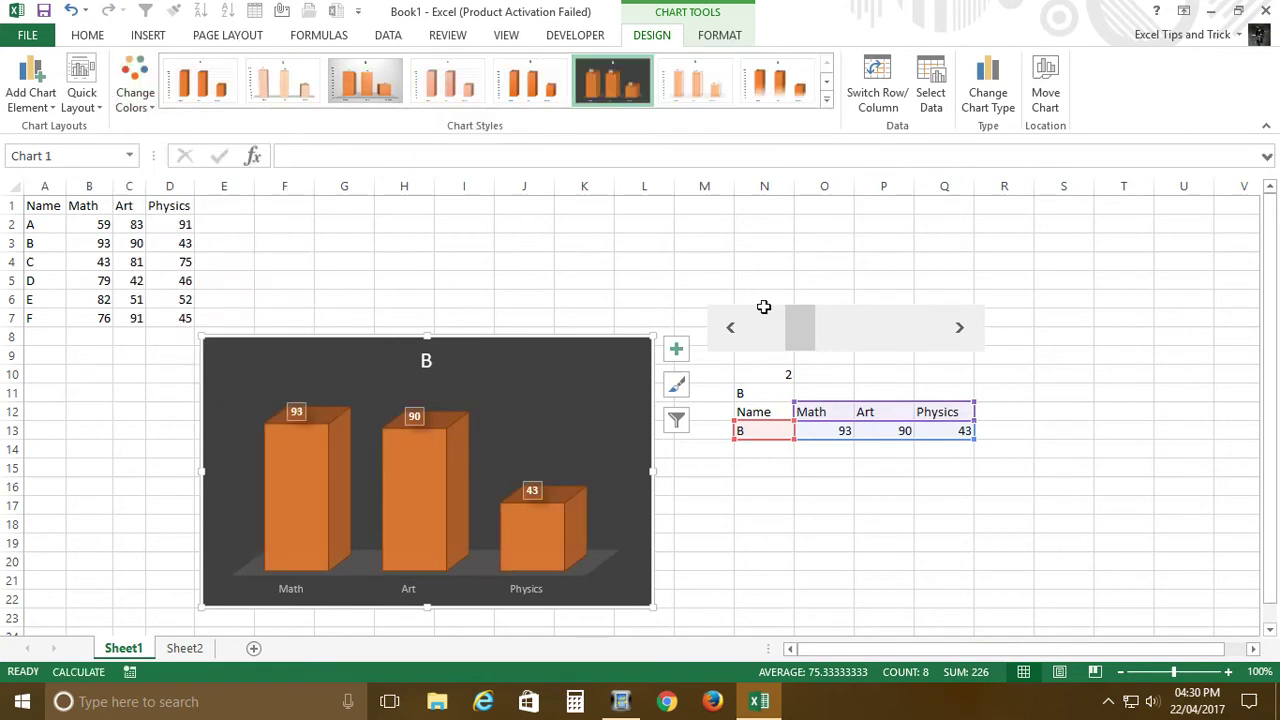
click(905, 506)
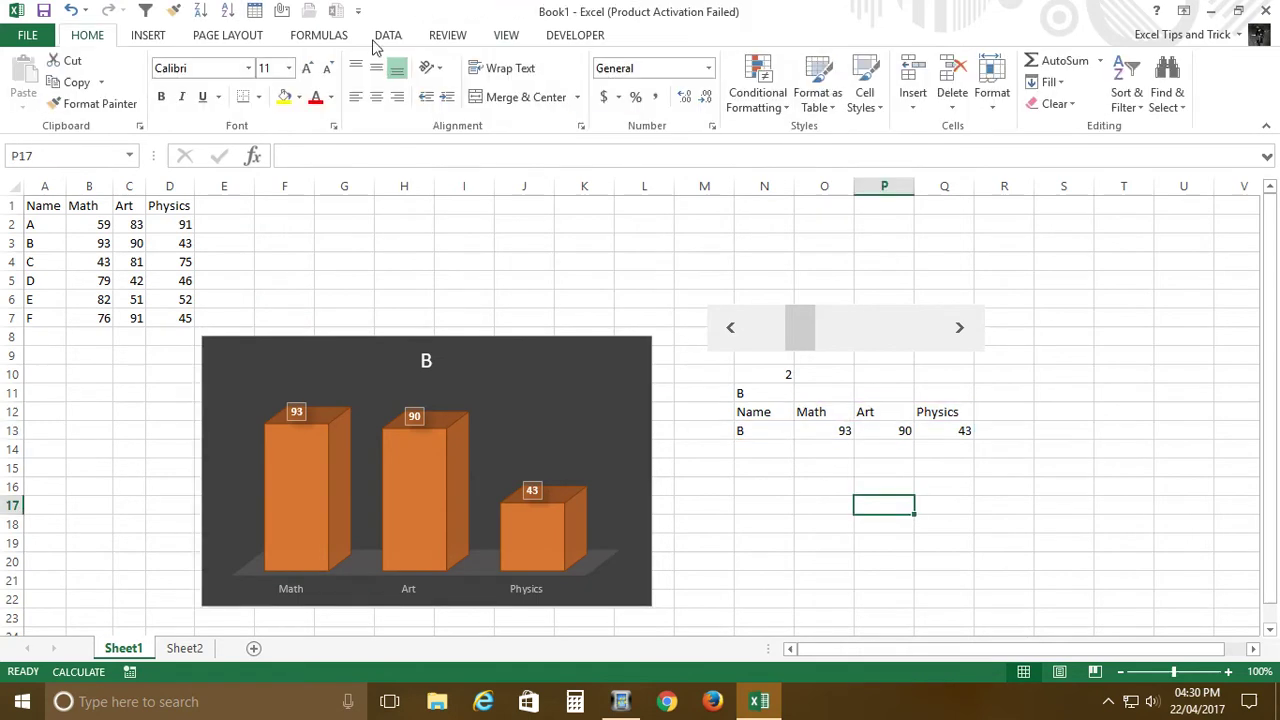
Step: Step the scroll bar forward to E and back to C to test the chart updating
click(960, 330)
click(960, 330)
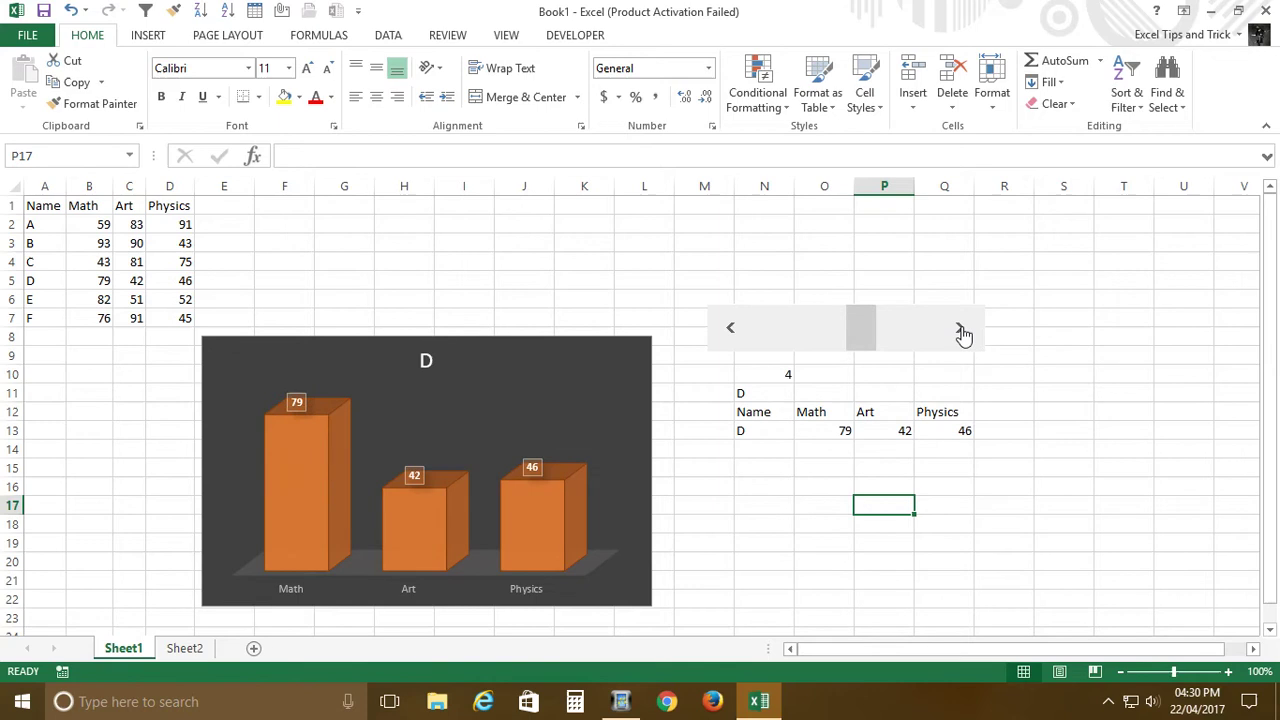
click(960, 330)
click(735, 343)
click(735, 343)
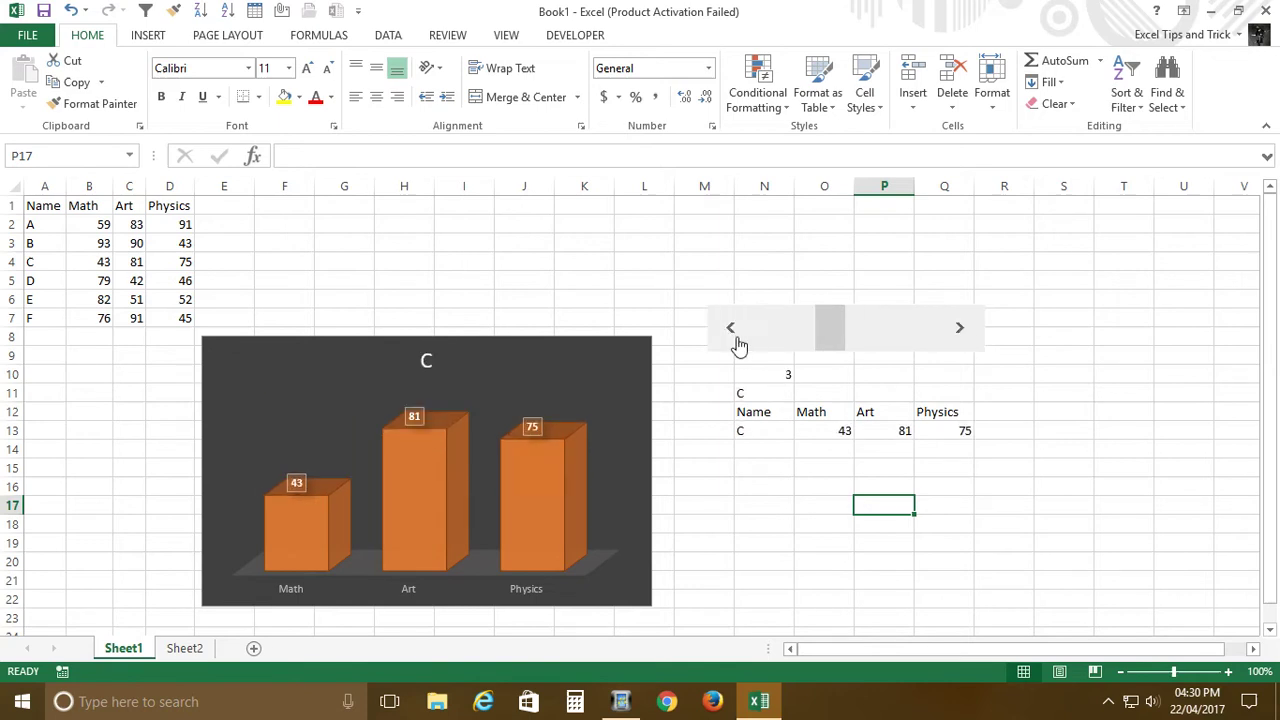
click(735, 343)
Step: Drag the chart to the sheet's top-left corner and select N10:N11
mouse_move(550, 386)
mouse_down()
mouse_move(371, 283)
mouse_move(362, 243)
mouse_up()
click(700, 412)
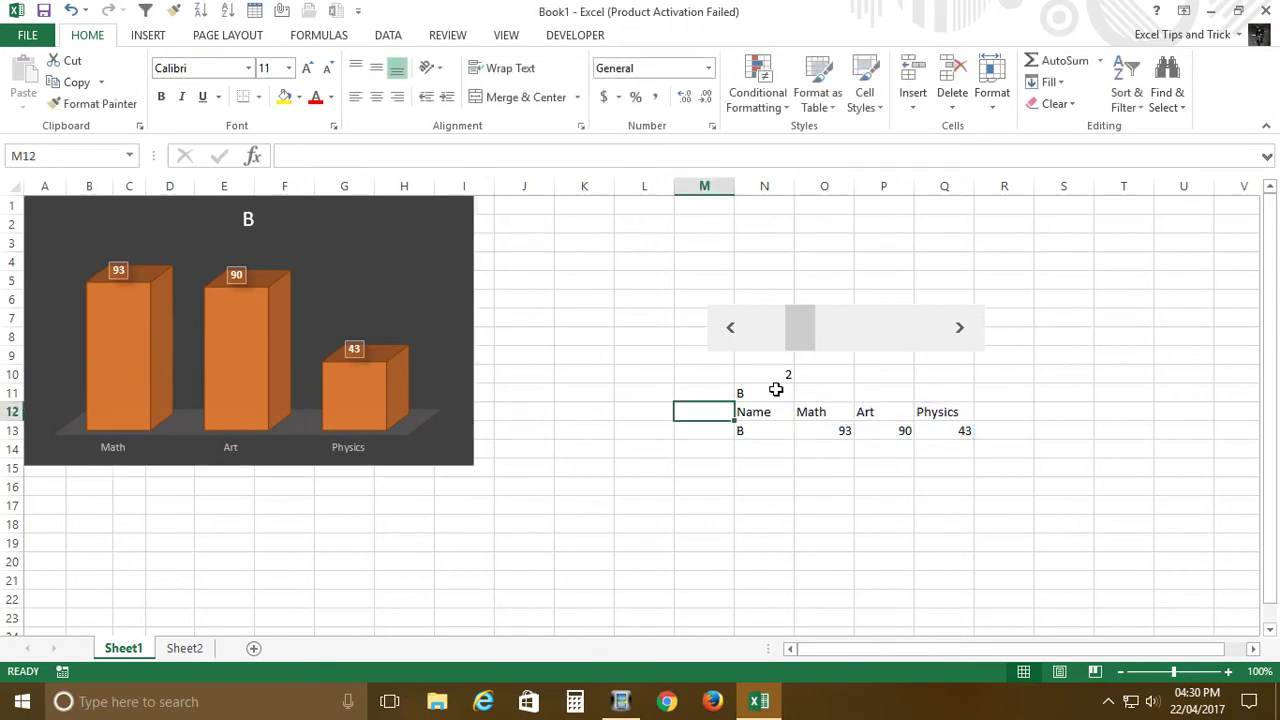
drag(760, 374, 760, 392)
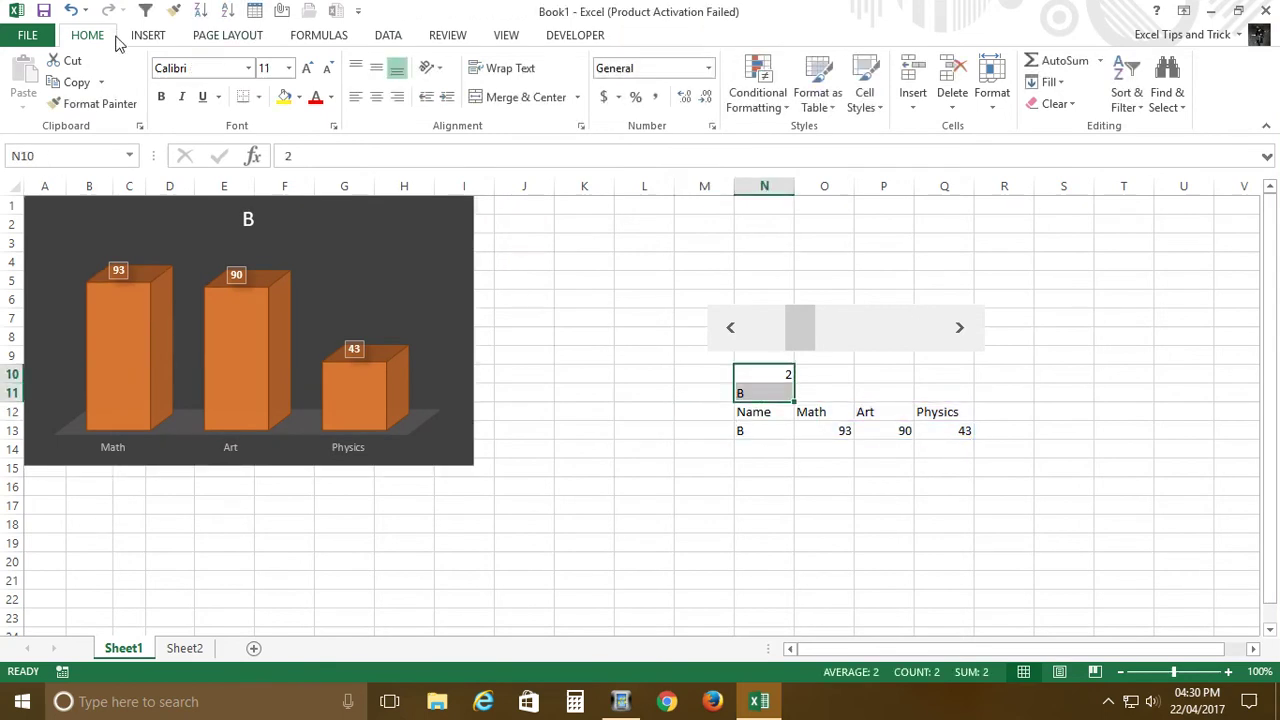
Step: Make N10:N11 white, then move the scroll bar above the lookup table and narrow it
click(331, 97)
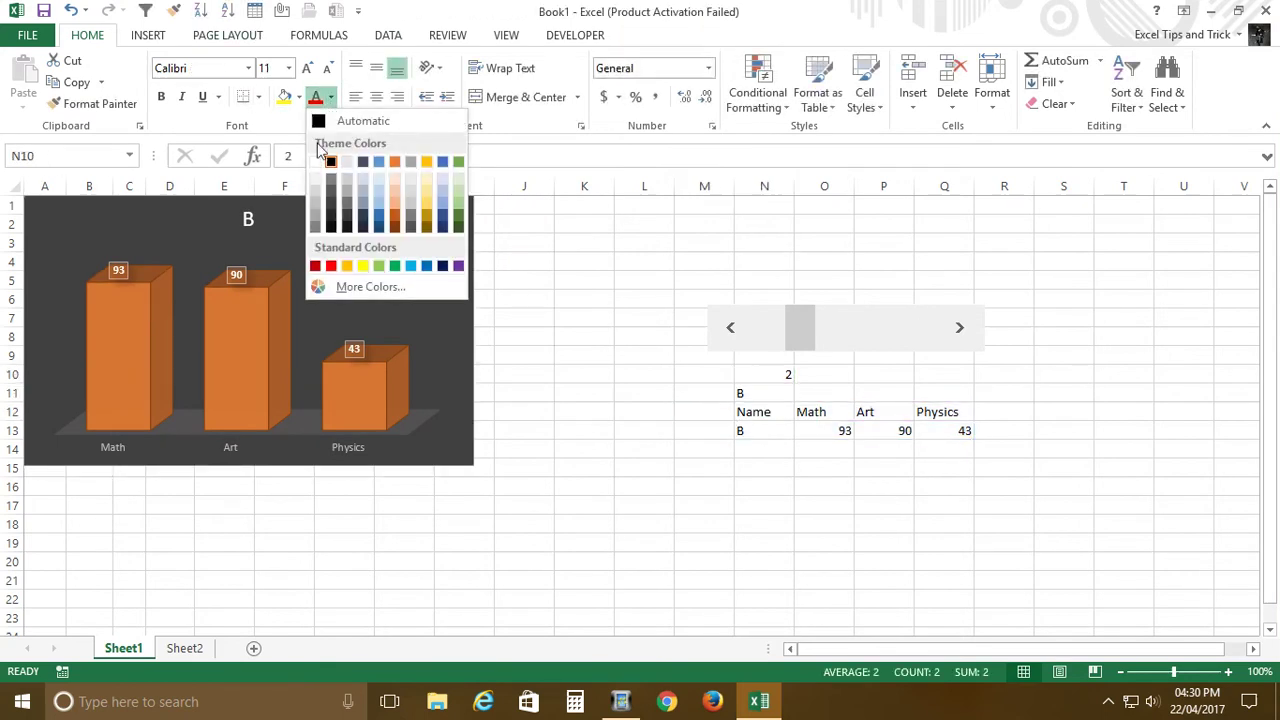
click(314, 162)
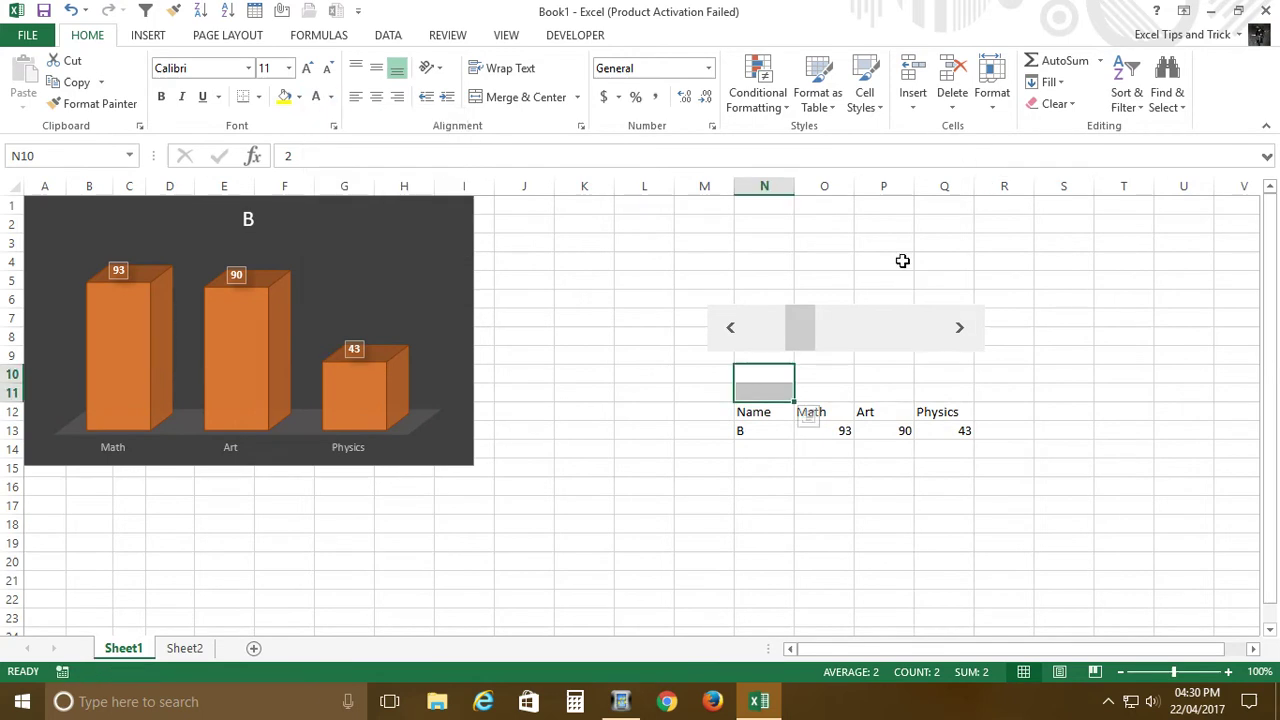
right_click(879, 322)
drag(879, 322, 896, 371)
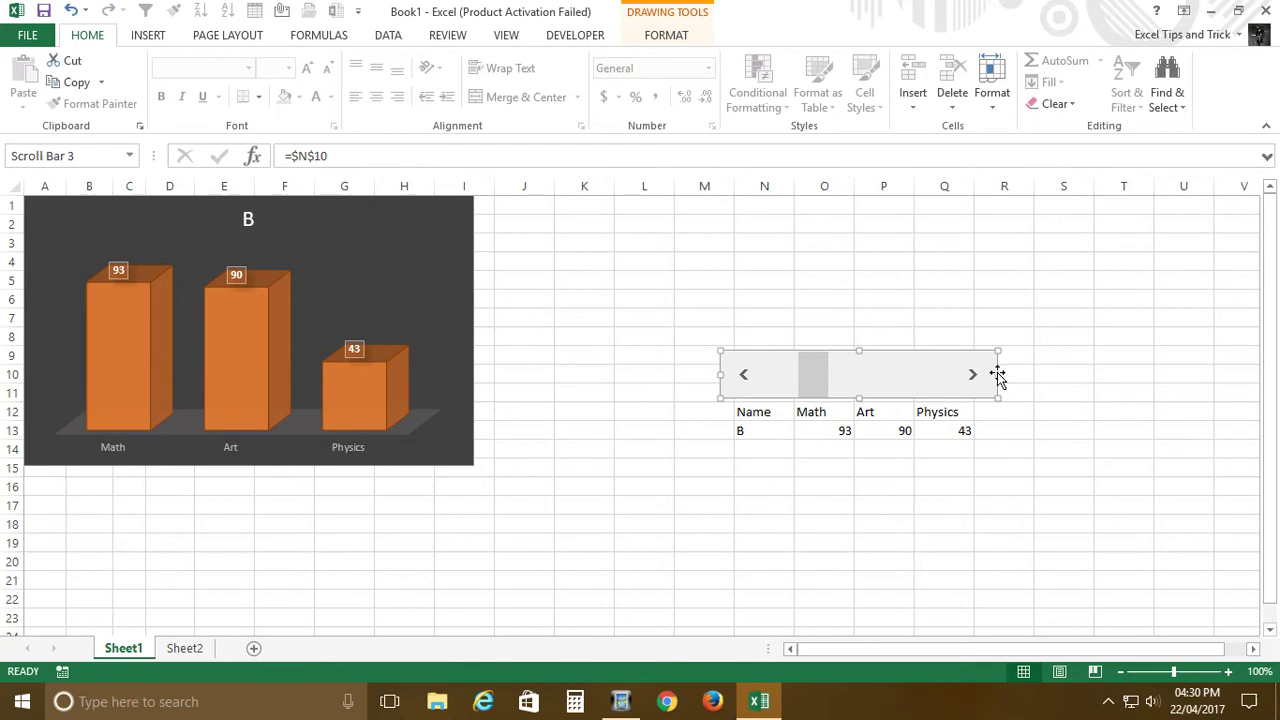
drag(1011, 389, 987, 395)
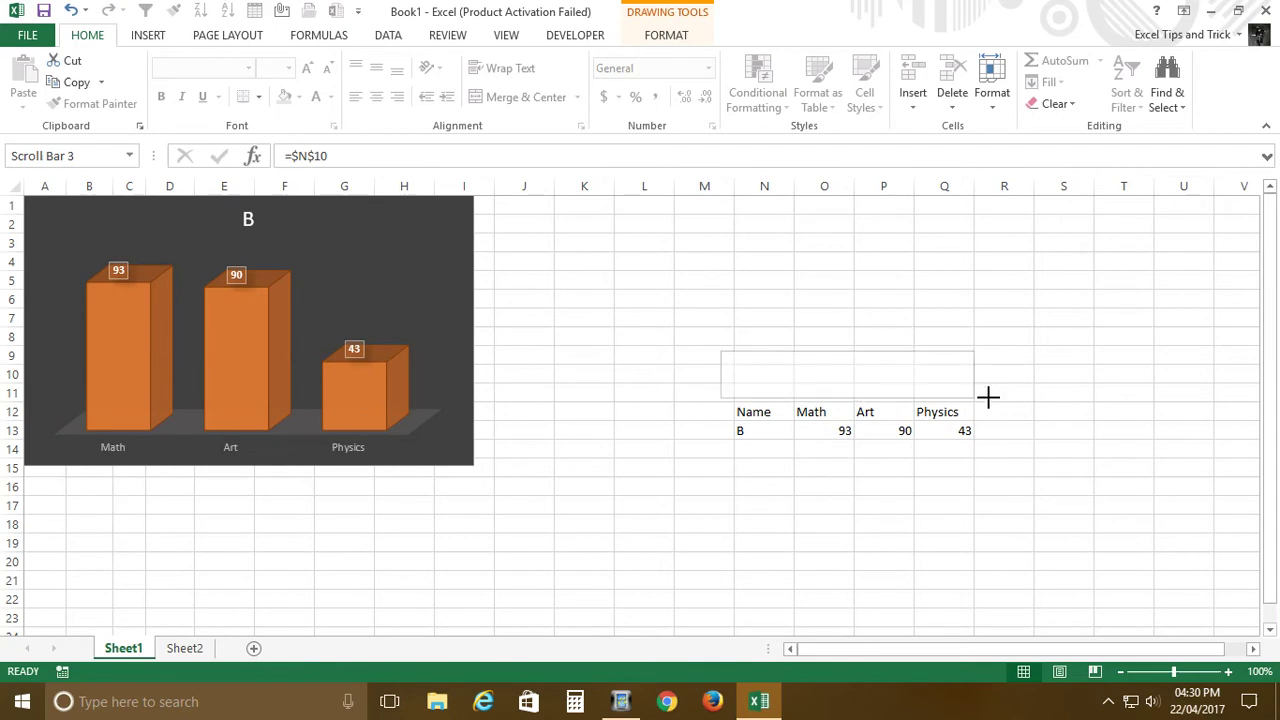
drag(704, 337, 988, 471)
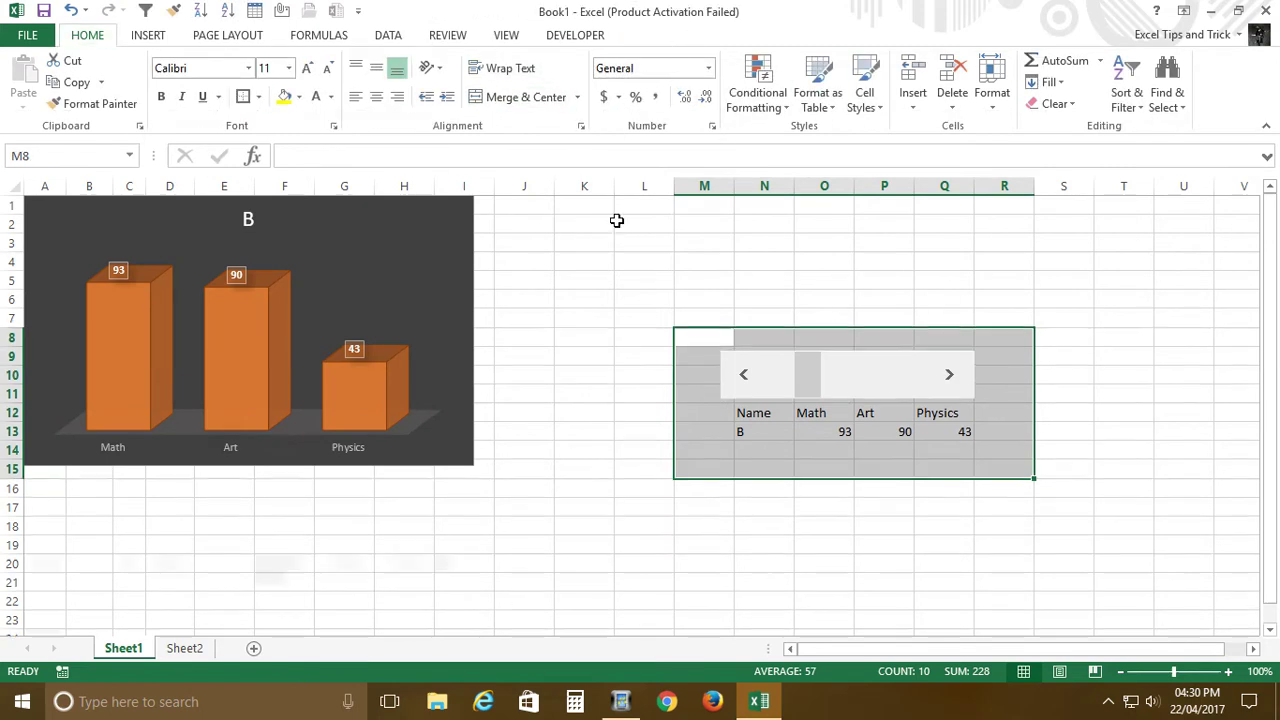
Step: Cycle the student selector forward to F and back down to student A
click(883, 600)
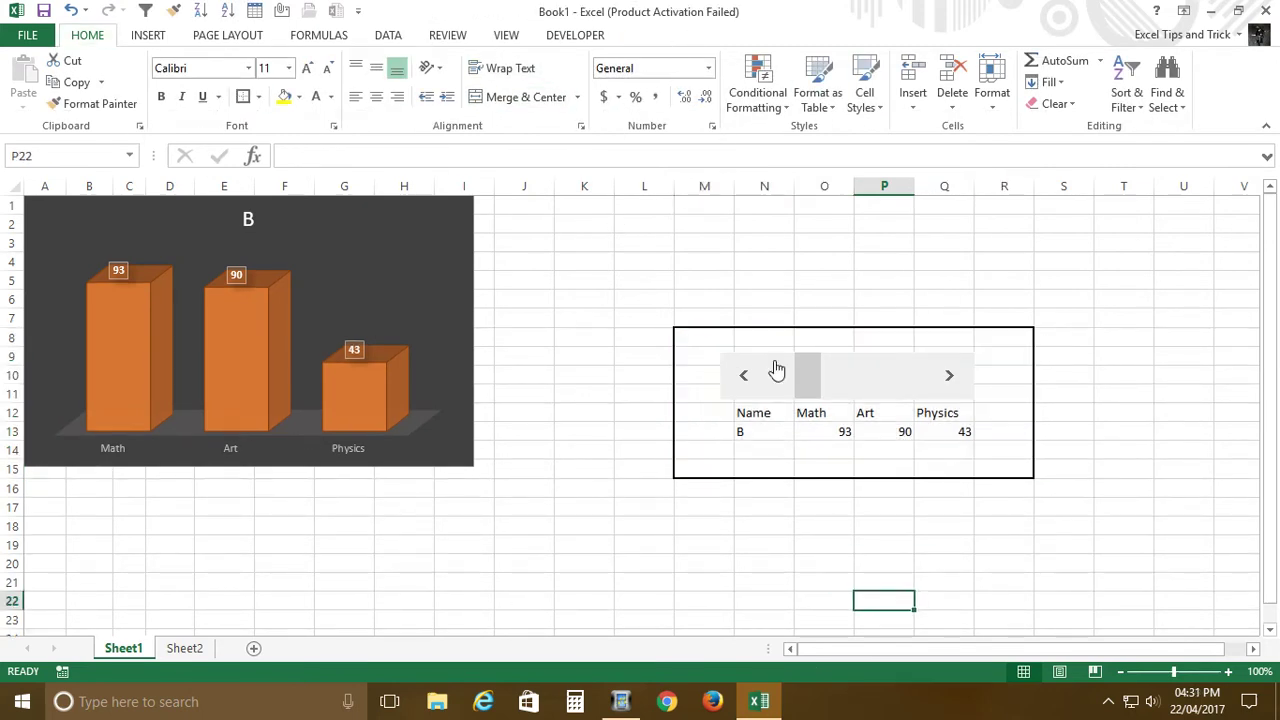
click(1122, 455)
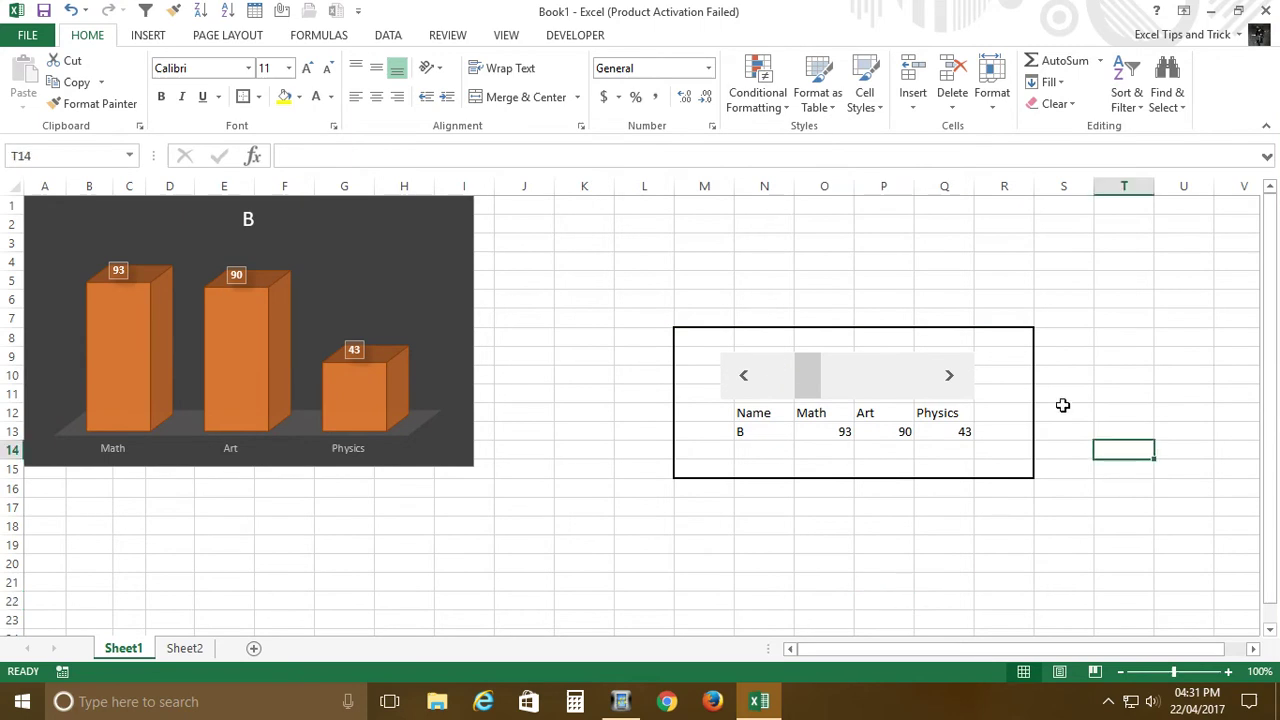
click(950, 378)
click(748, 380)
click(948, 375)
click(950, 376)
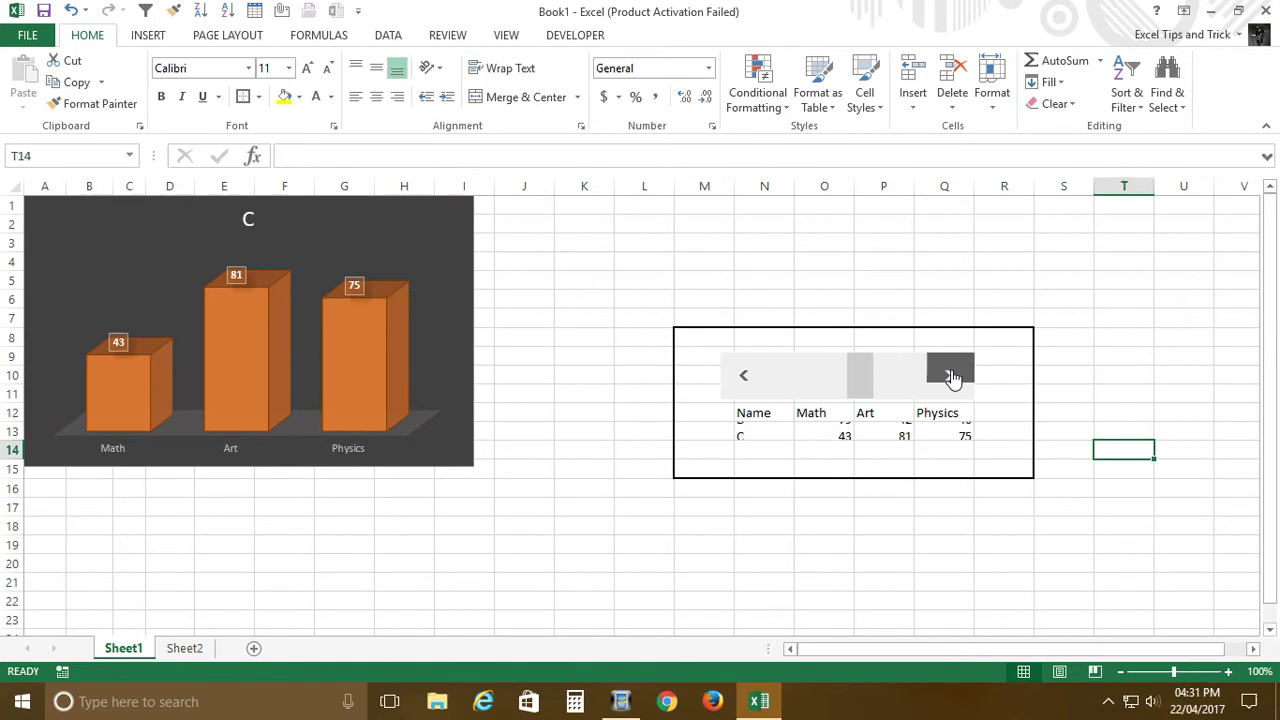
click(950, 376)
click(950, 376)
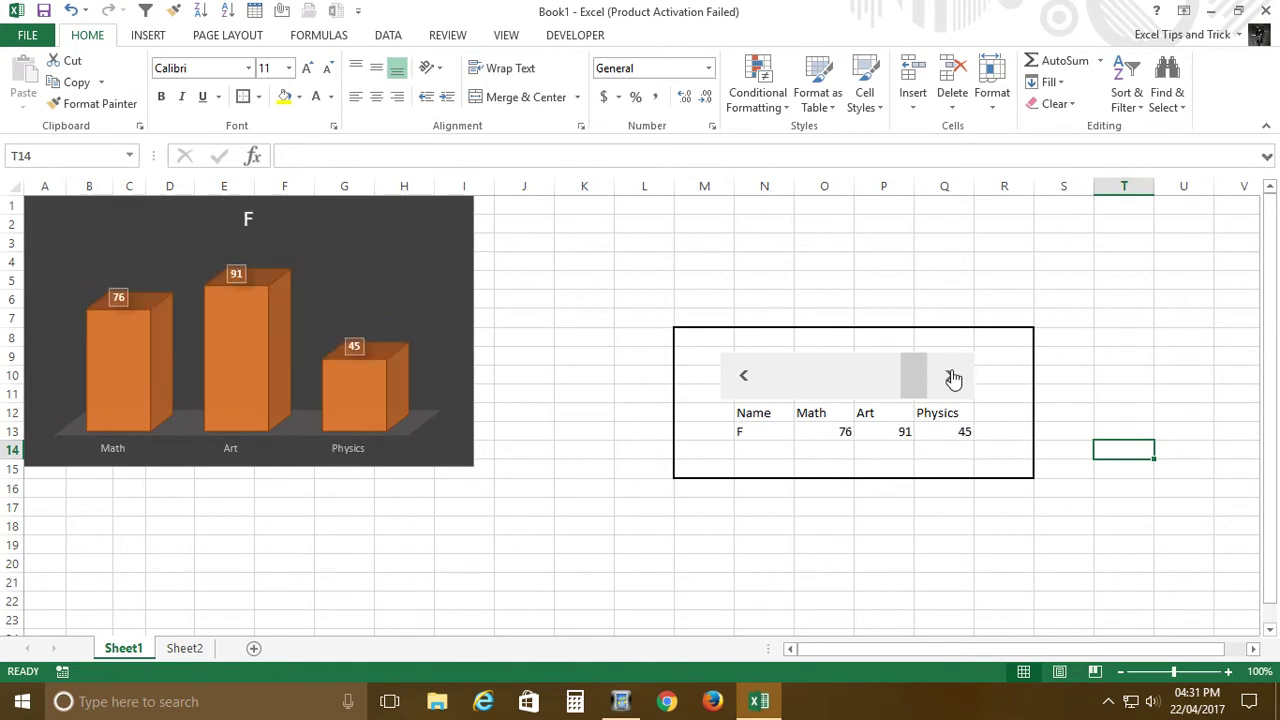
click(752, 379)
click(752, 379)
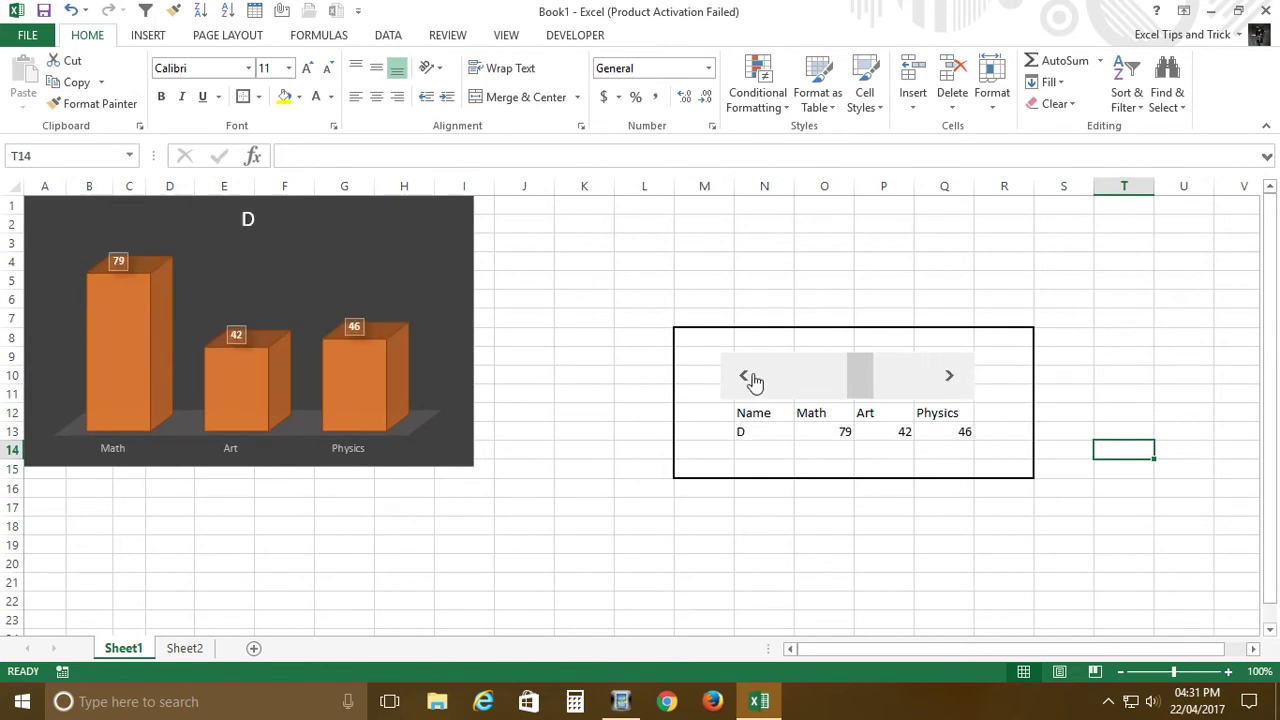
click(752, 379)
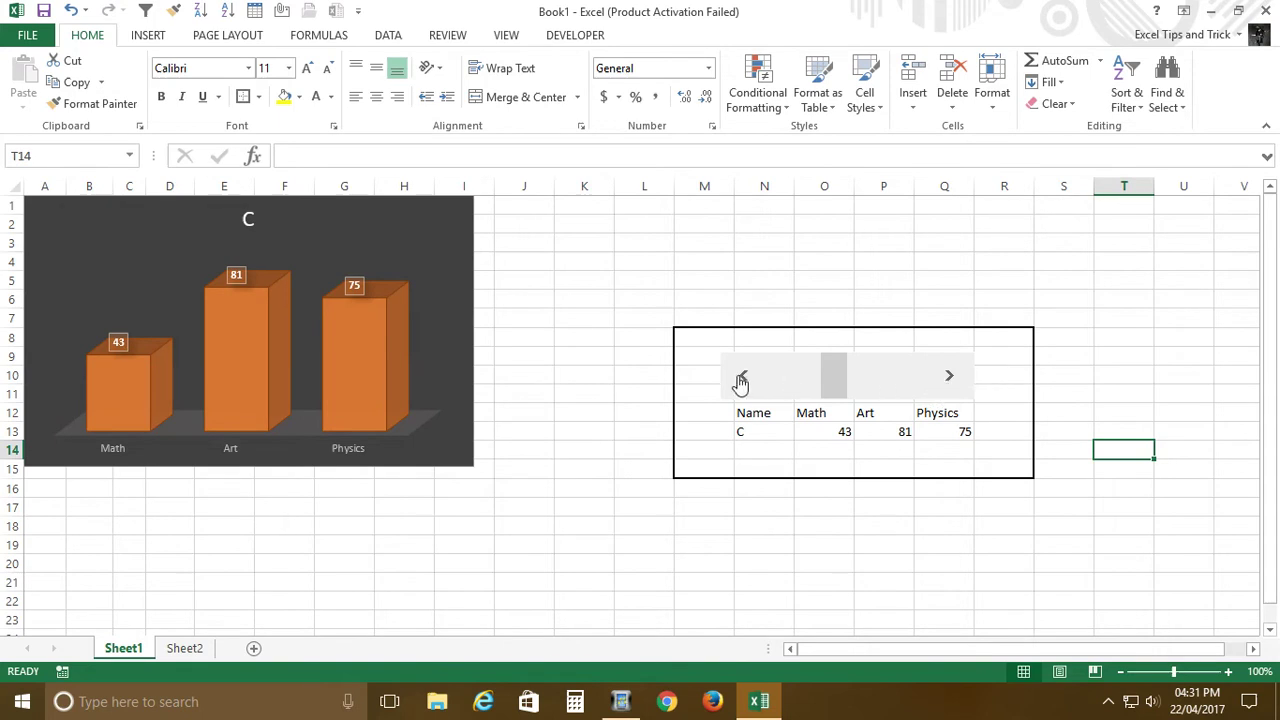
click(742, 379)
click(746, 379)
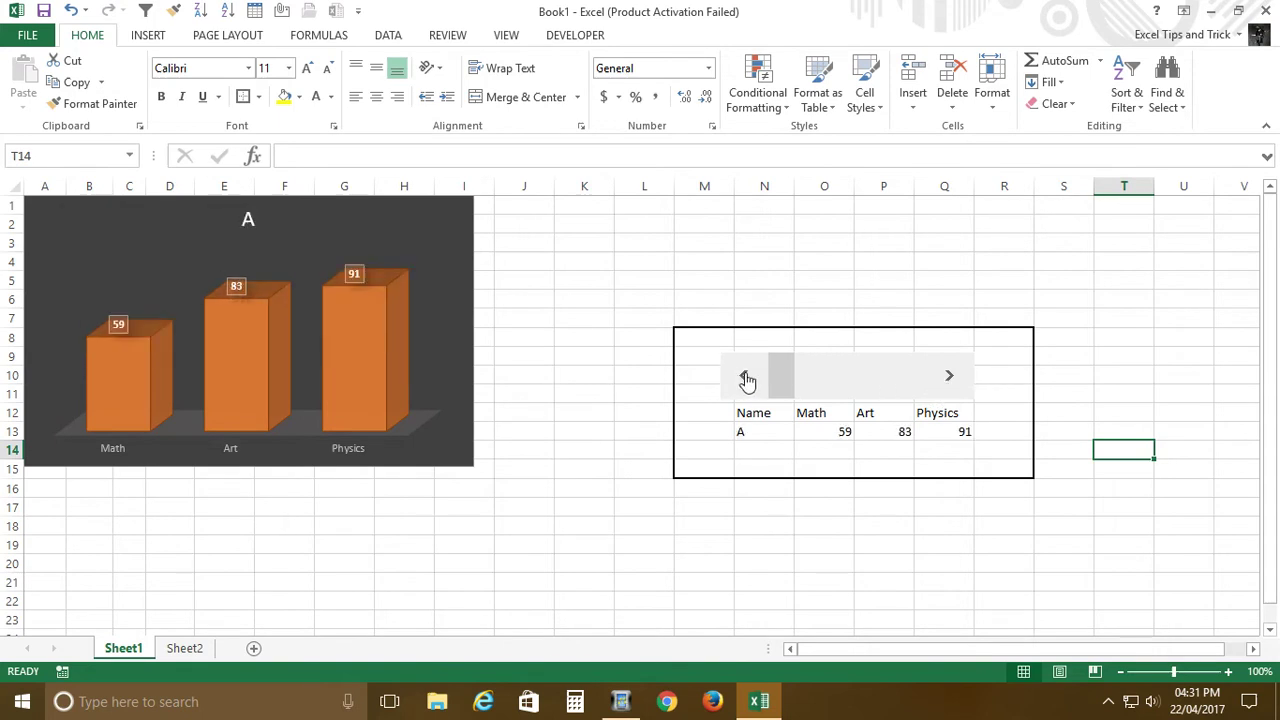
Step: Step the selector forward again to student F, charting 76, 91 and 45
click(950, 382)
click(950, 382)
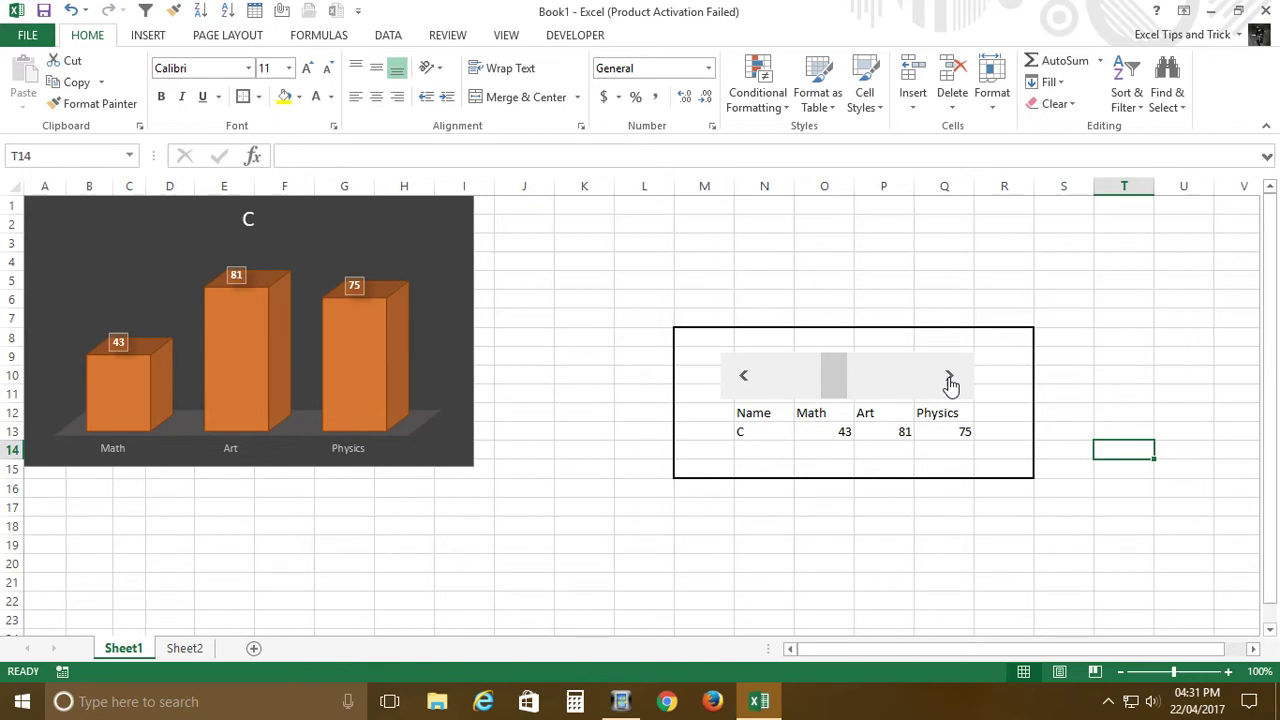
click(950, 382)
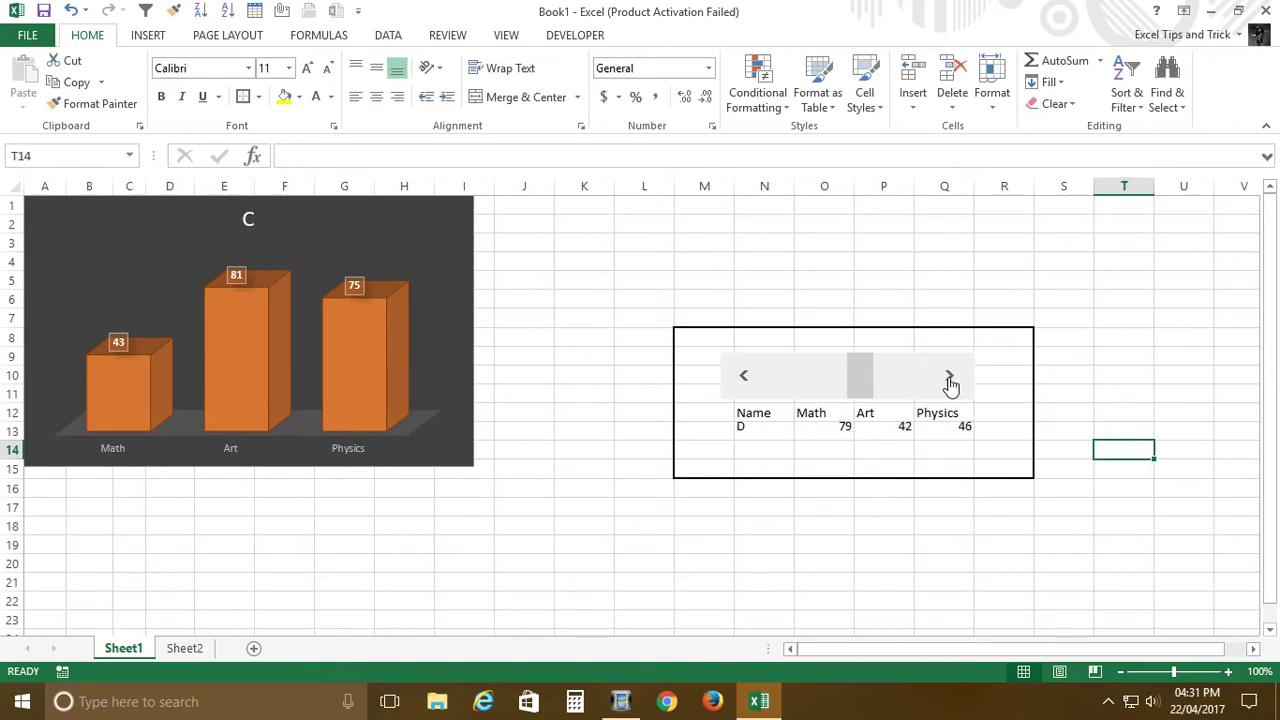
click(950, 382)
click(950, 382)
click(950, 382)
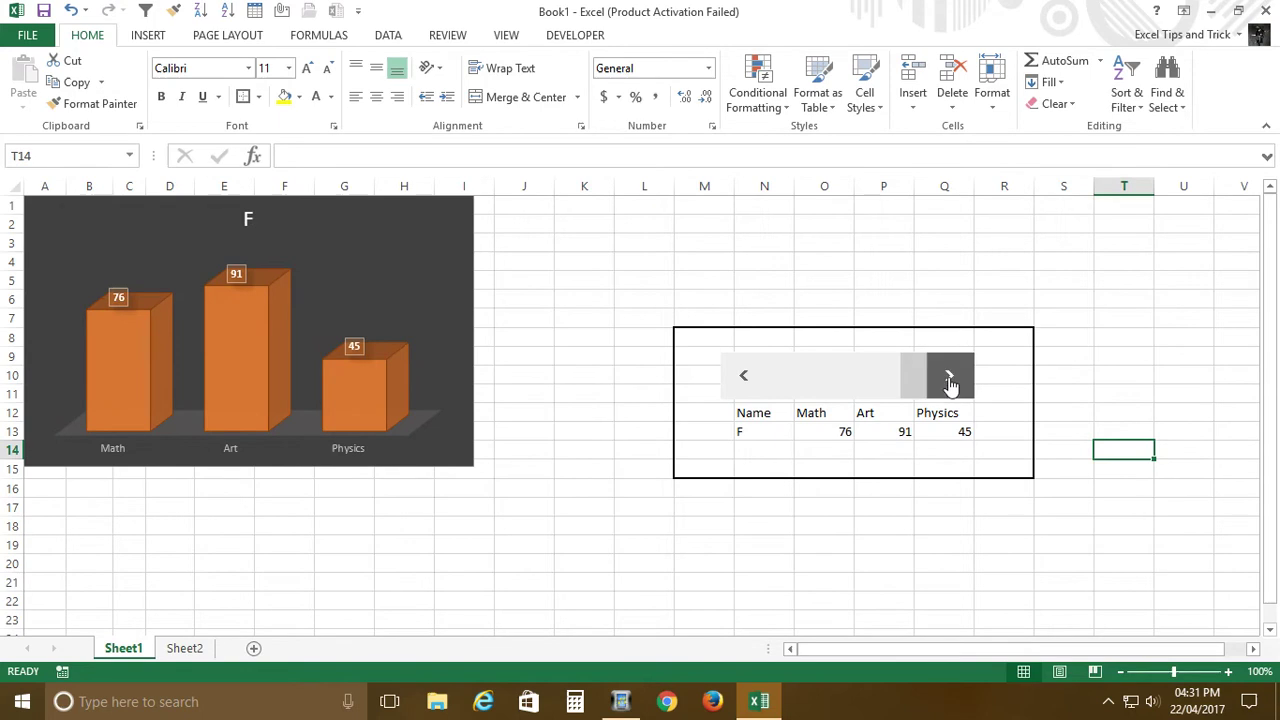
click(944, 583)
Step: Inspect N13 and the Art and Physics VLOOKUP formulas in P13 and Q13
click(824, 476)
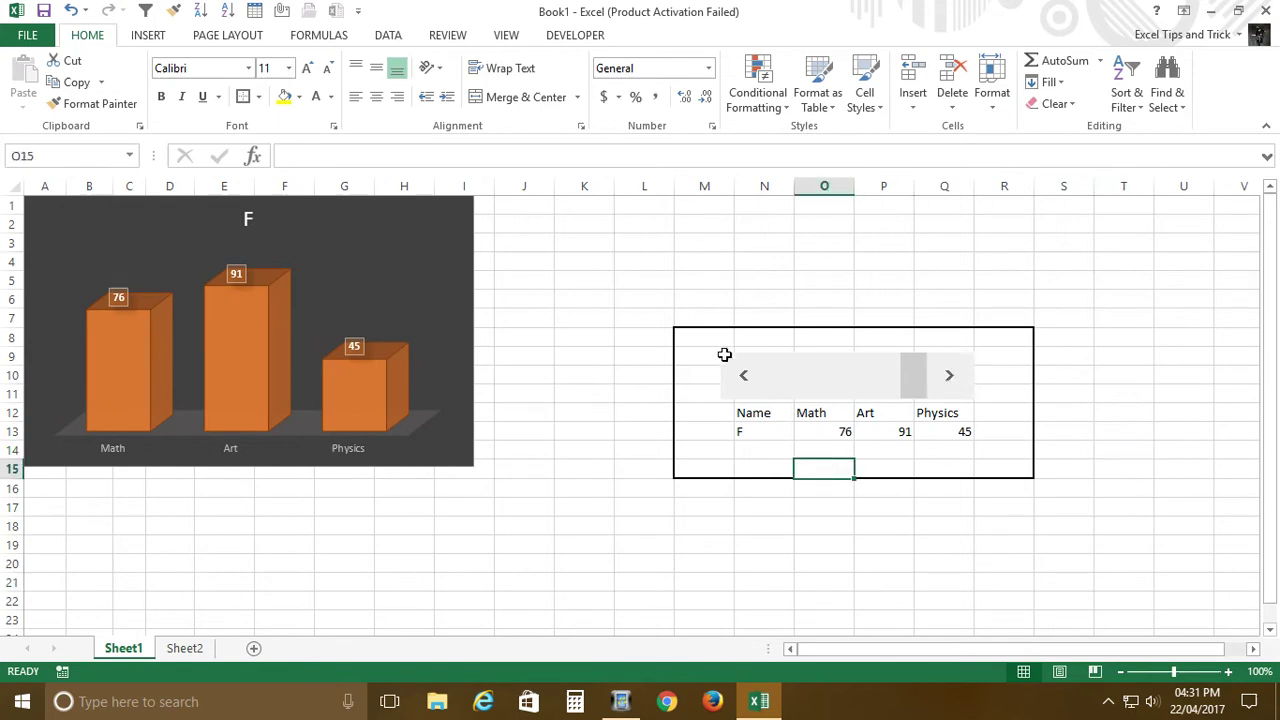
click(786, 431)
click(888, 434)
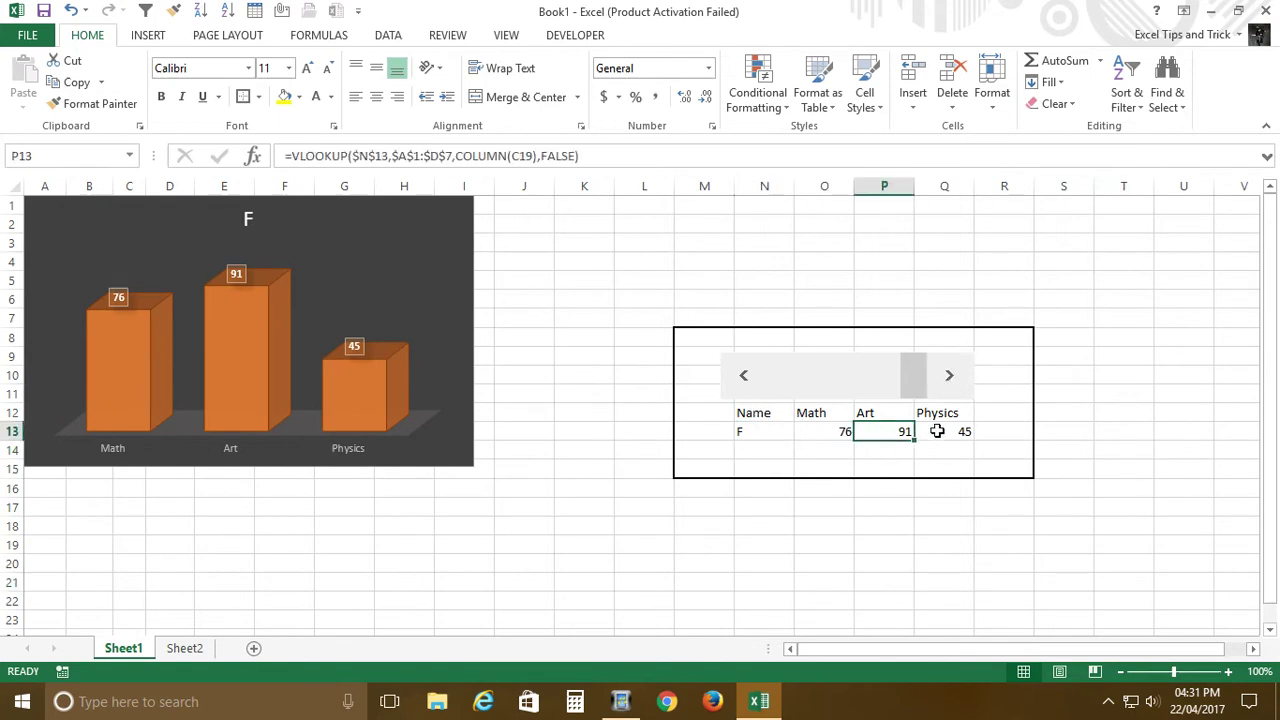
click(937, 431)
click(930, 471)
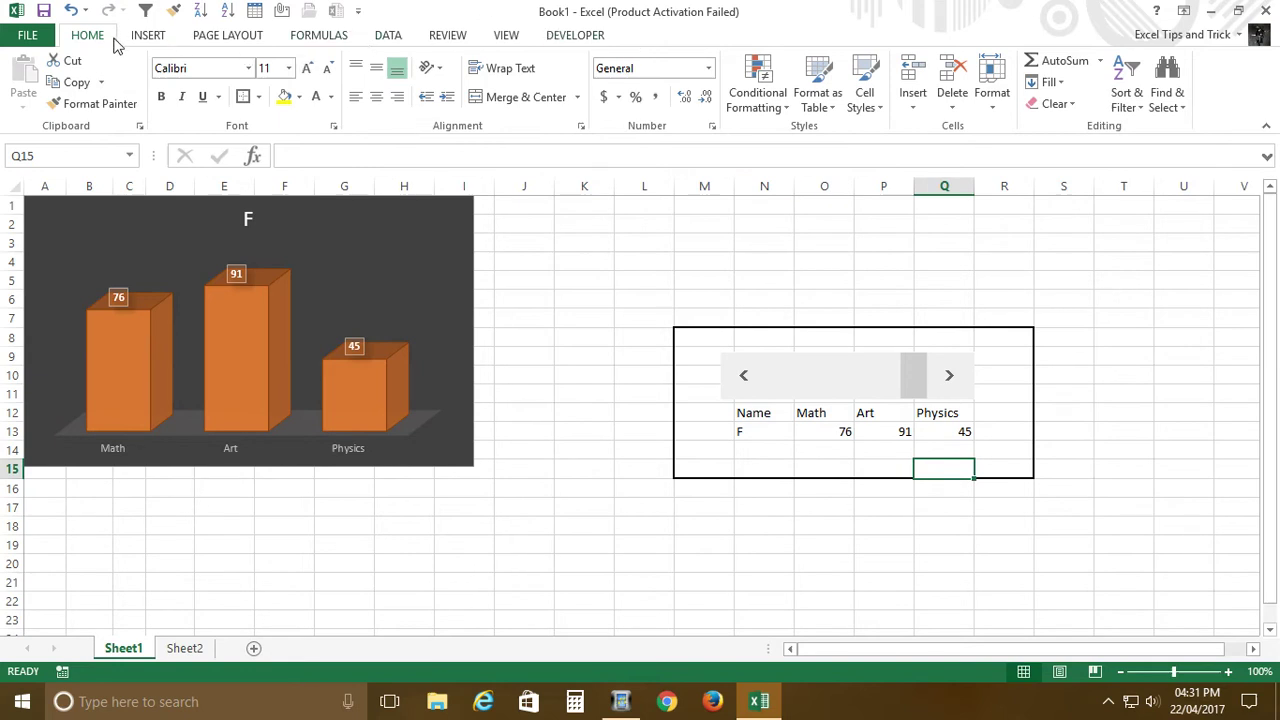
Step: Draw a rounded rectangle over the student score lookup row
click(148, 35)
click(290, 62)
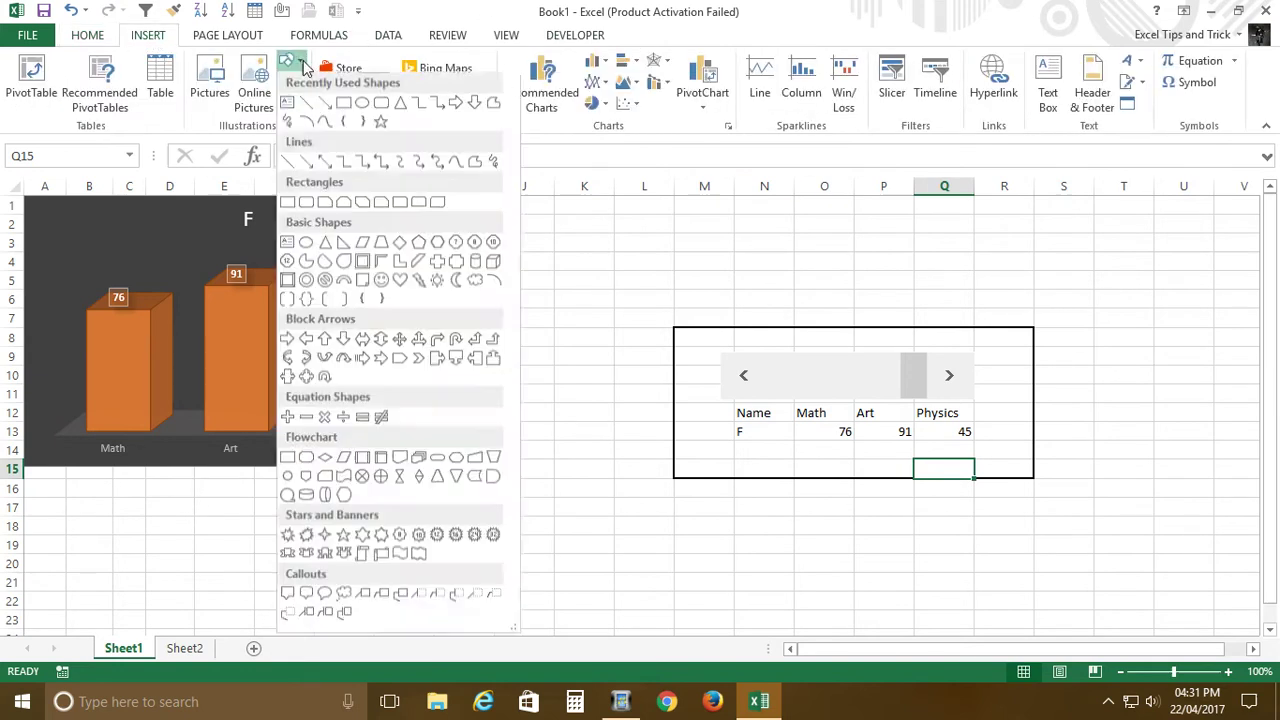
click(363, 105)
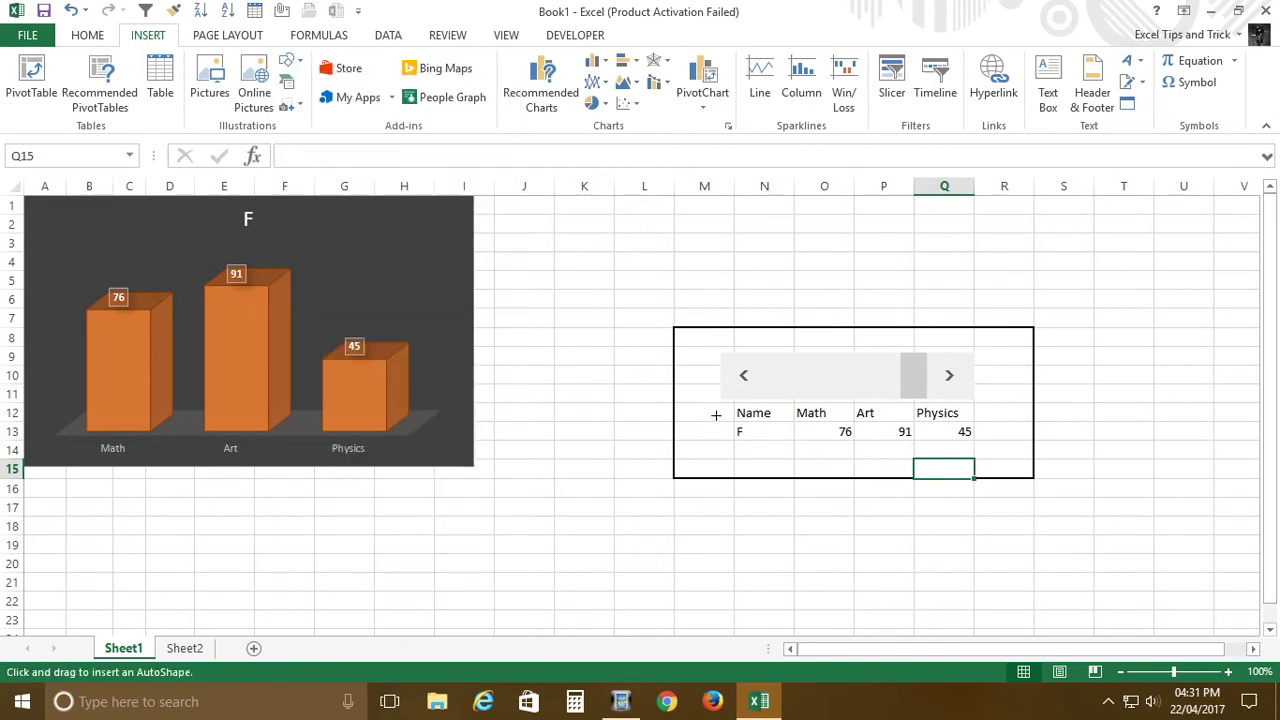
drag(702, 400, 993, 450)
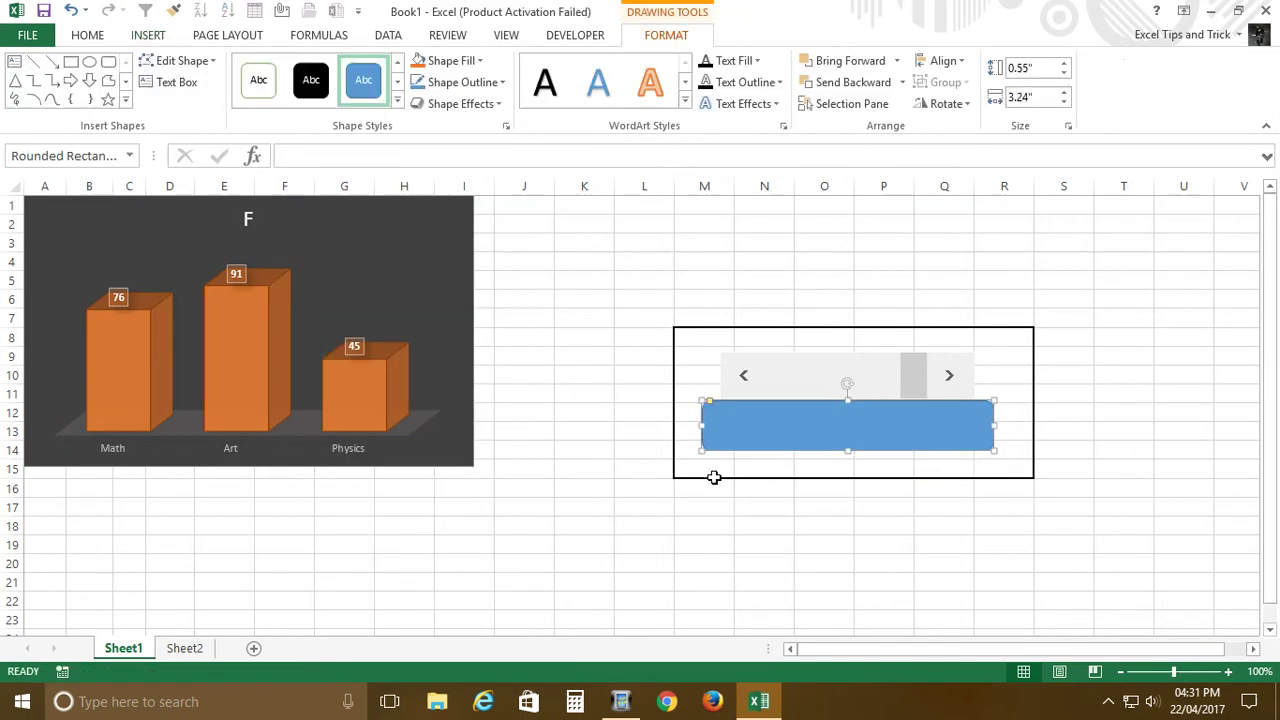
Step: Raise the rectangle's fill transparency in Format Shape so the scores show through
right_click(937, 420)
click(1000, 406)
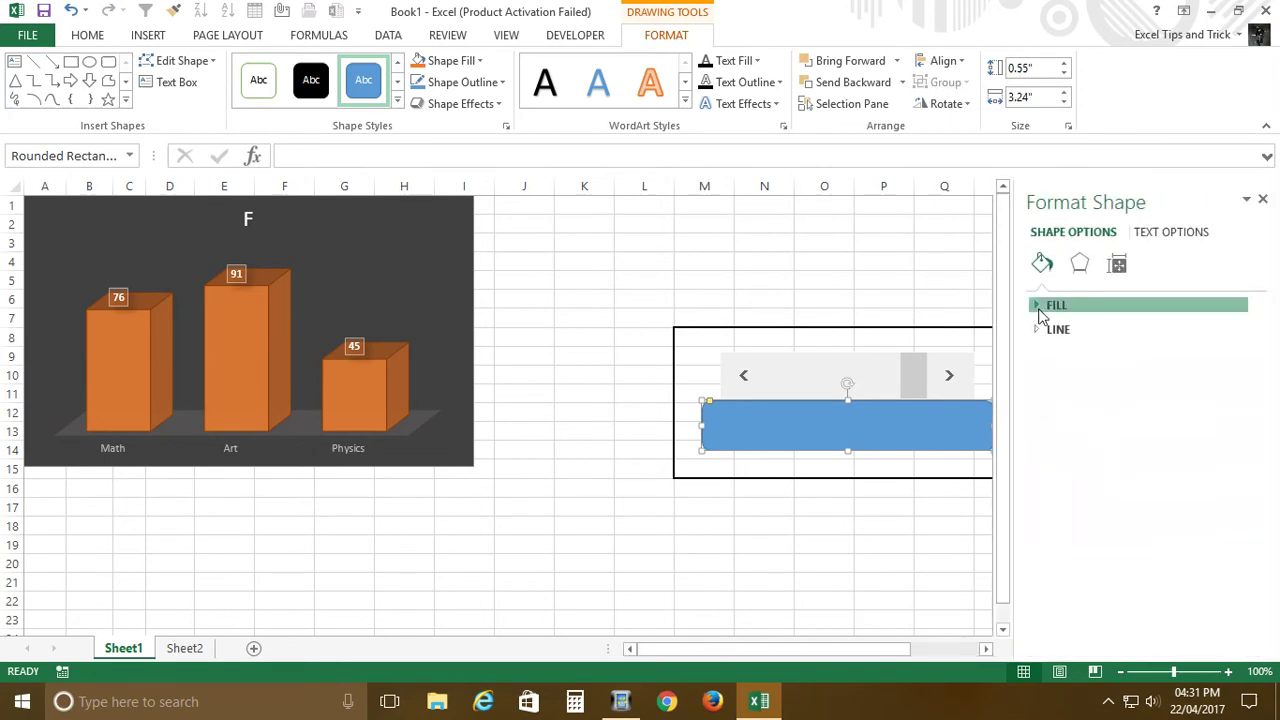
click(1050, 307)
mouse_move(1131, 477)
mouse_down()
mouse_move(1190, 481)
mouse_move(1163, 480)
mouse_up()
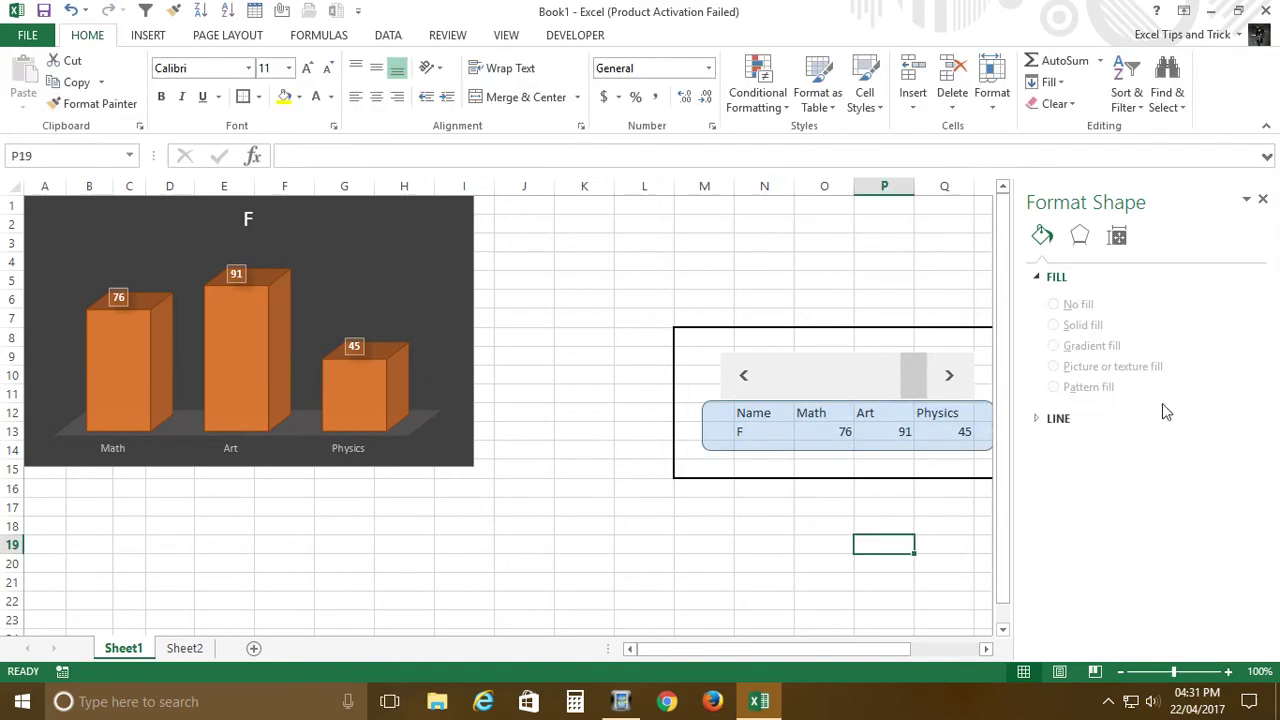
Step: Close the Format Shape pane and step the student selector back from F to C
click(1264, 198)
click(1058, 548)
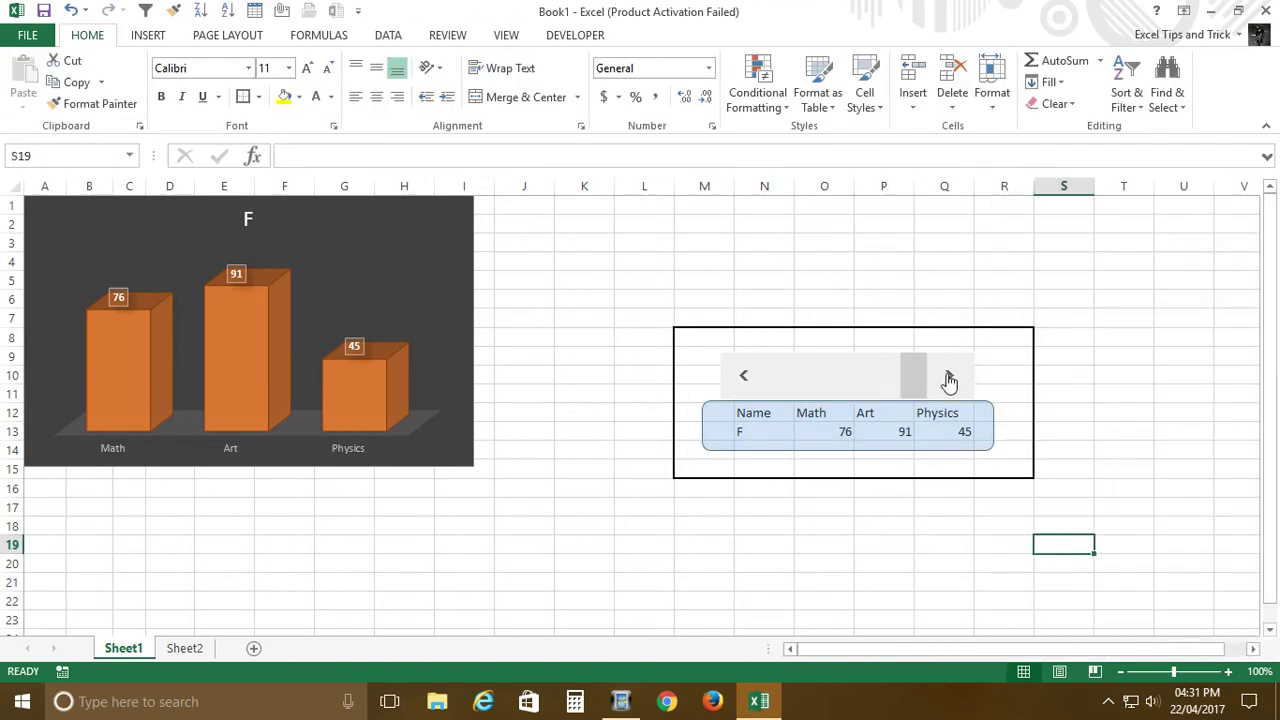
click(955, 432)
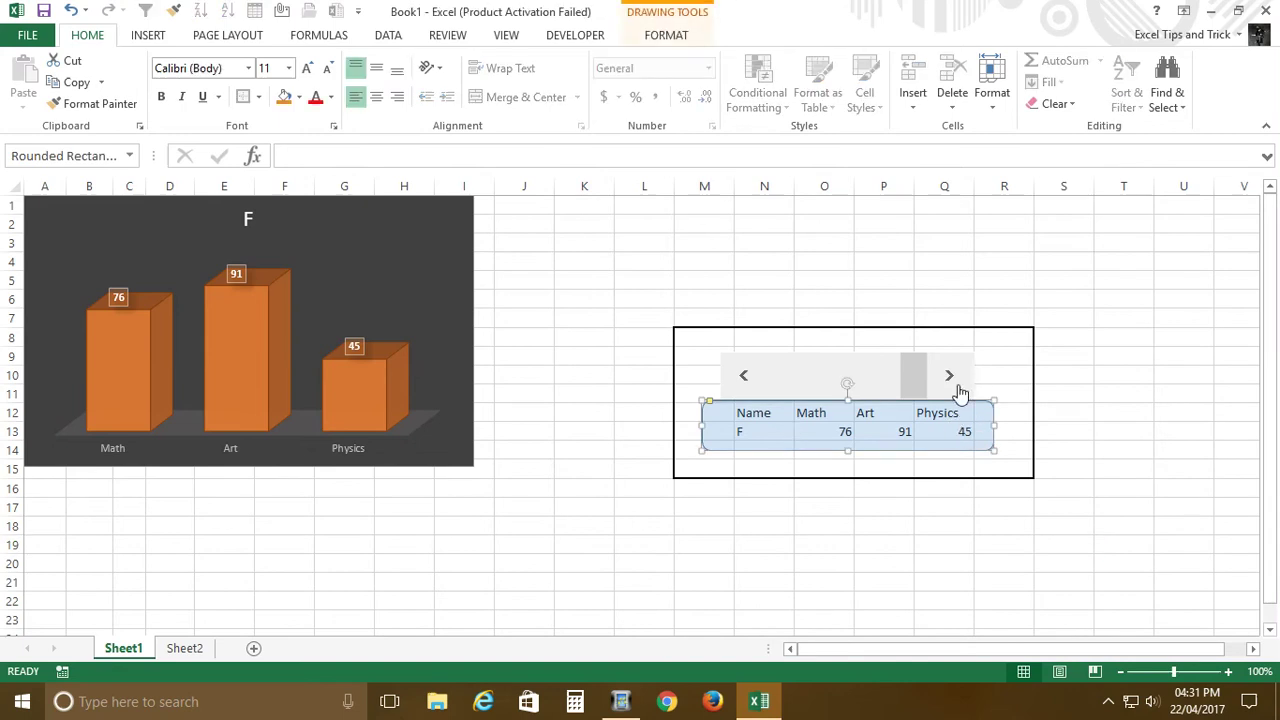
click(1127, 339)
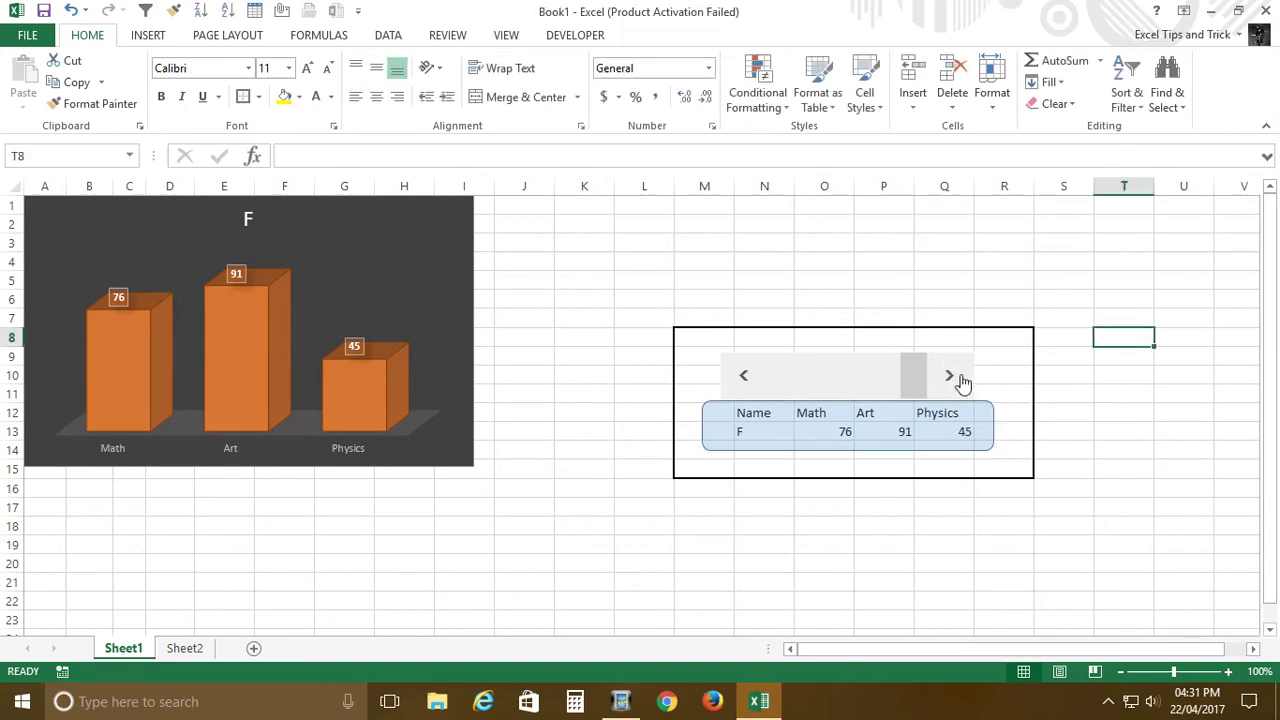
click(746, 377)
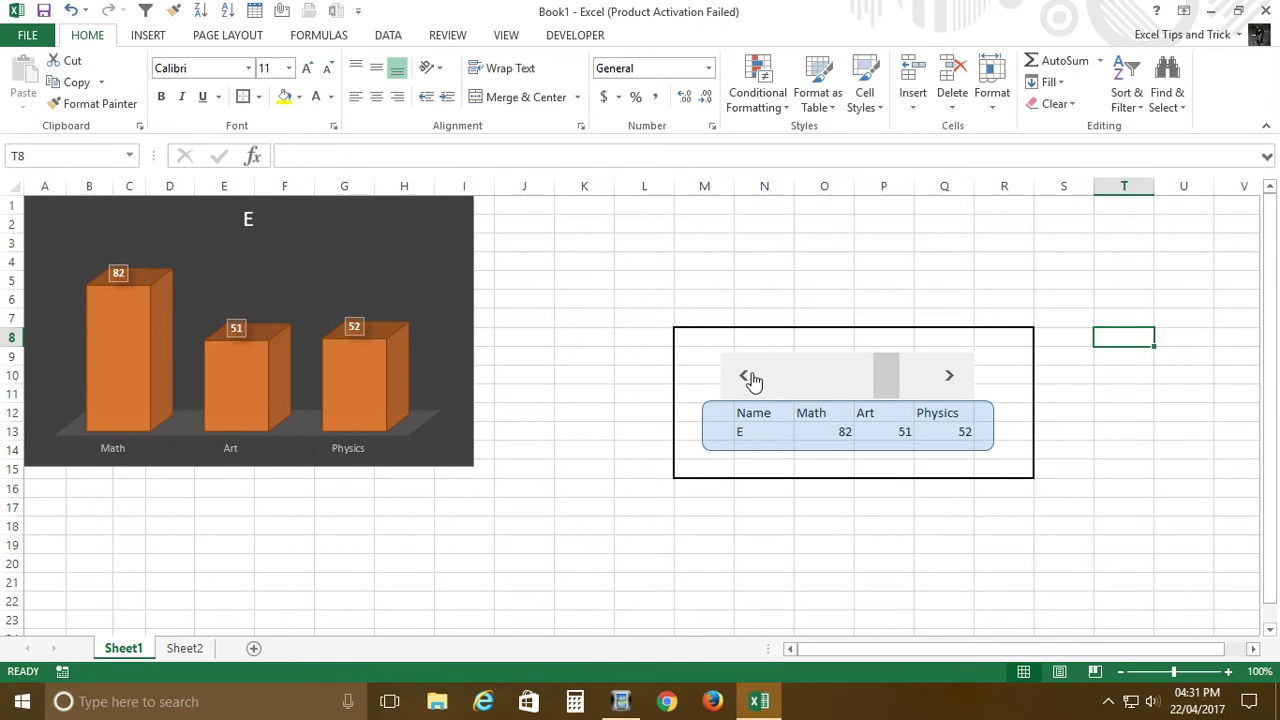
click(748, 377)
click(748, 377)
Step: Reselect the rounded score table shape and view its shape formatting options
click(880, 446)
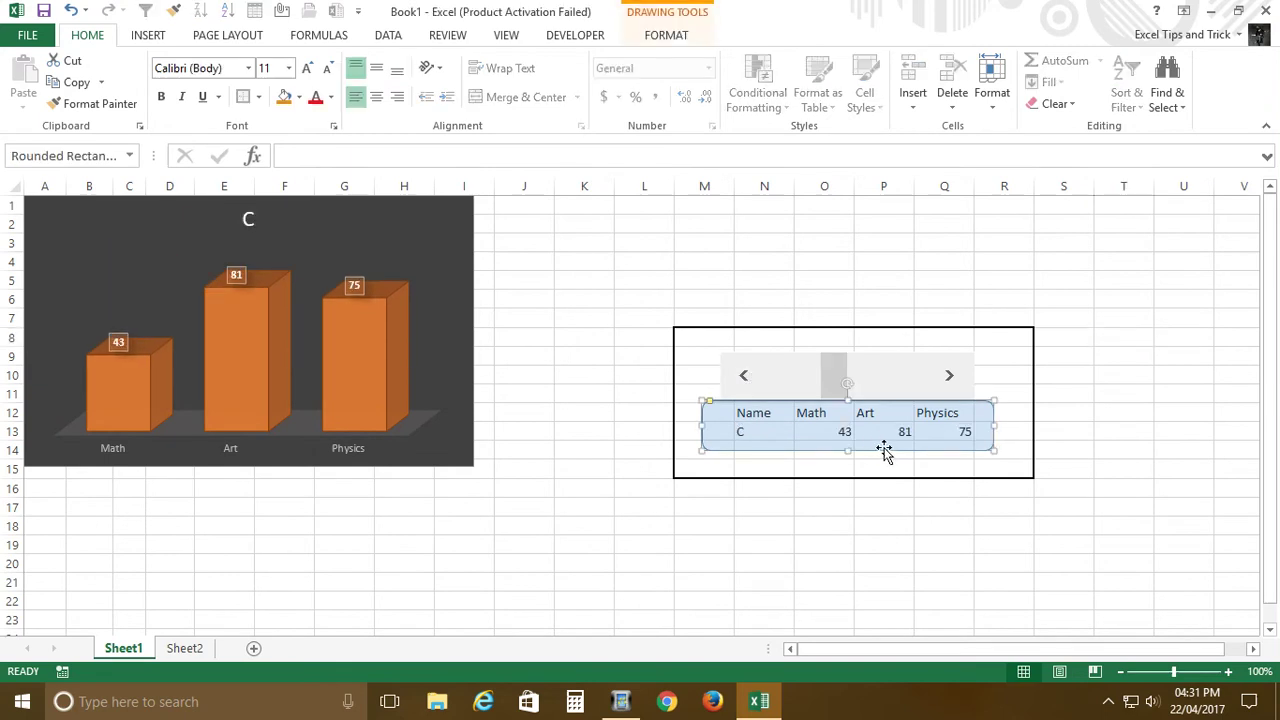
click(763, 223)
click(941, 412)
click(660, 38)
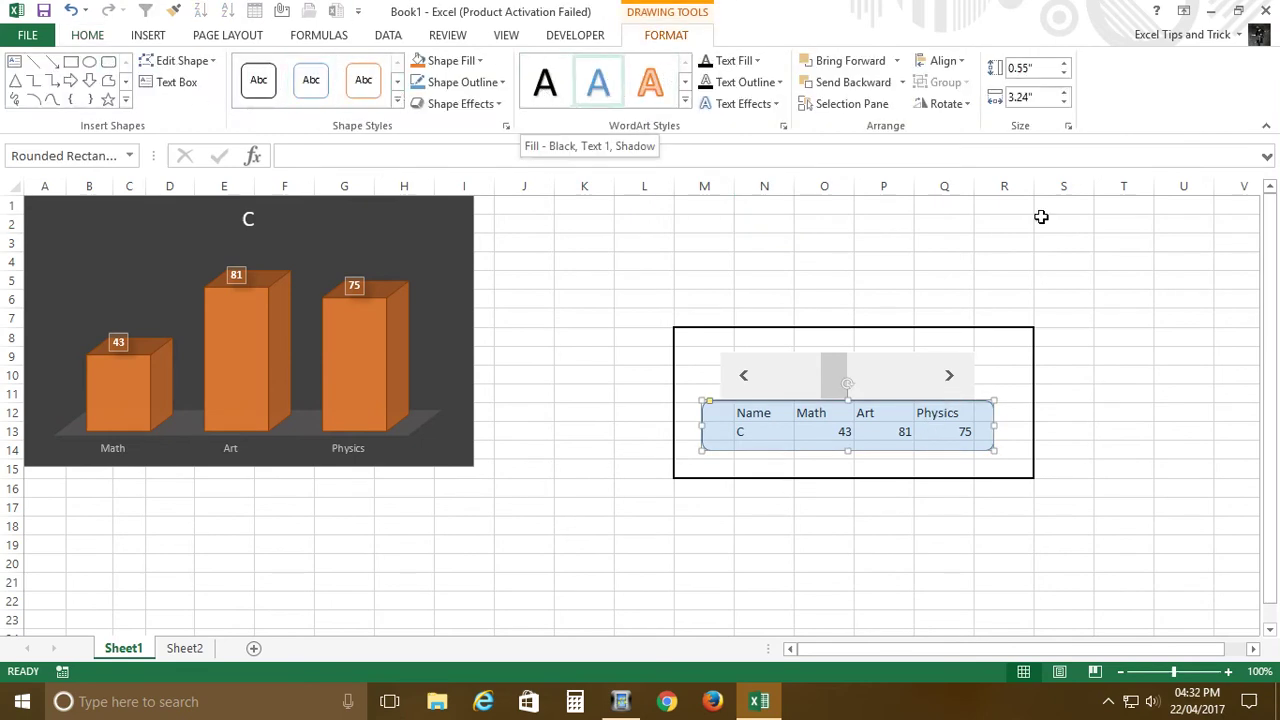
click(1125, 268)
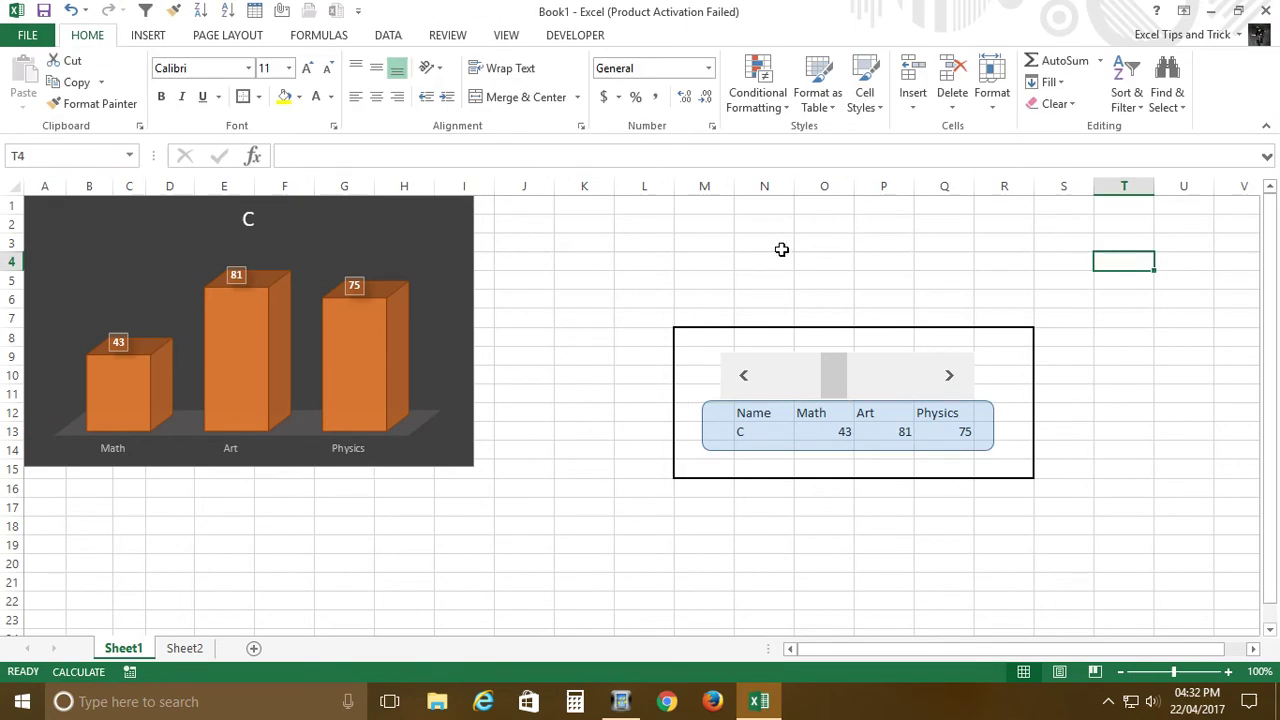
Step: Test the scroll bar by stepping back and forth through students, ending on student B
drag(778, 248, 986, 283)
click(949, 375)
click(743, 375)
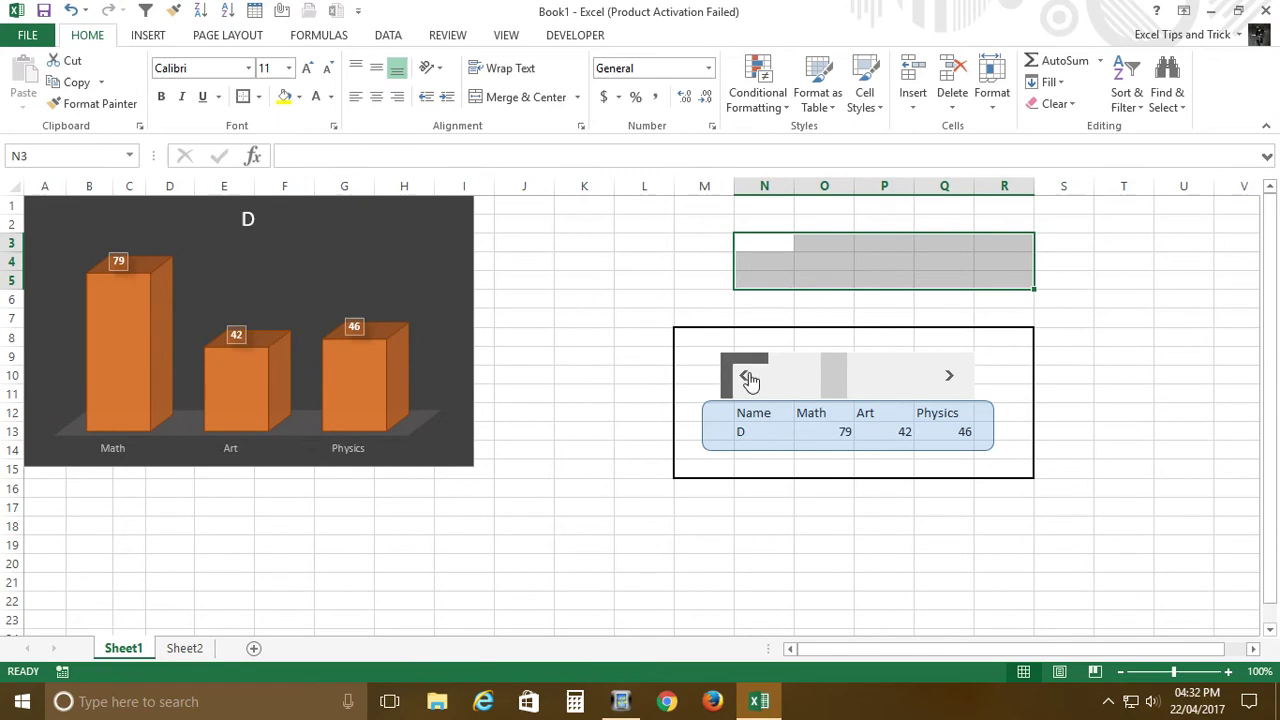
click(743, 375)
click(743, 375)
click(949, 375)
click(949, 375)
click(949, 375)
click(949, 375)
click(743, 375)
click(743, 375)
click(743, 375)
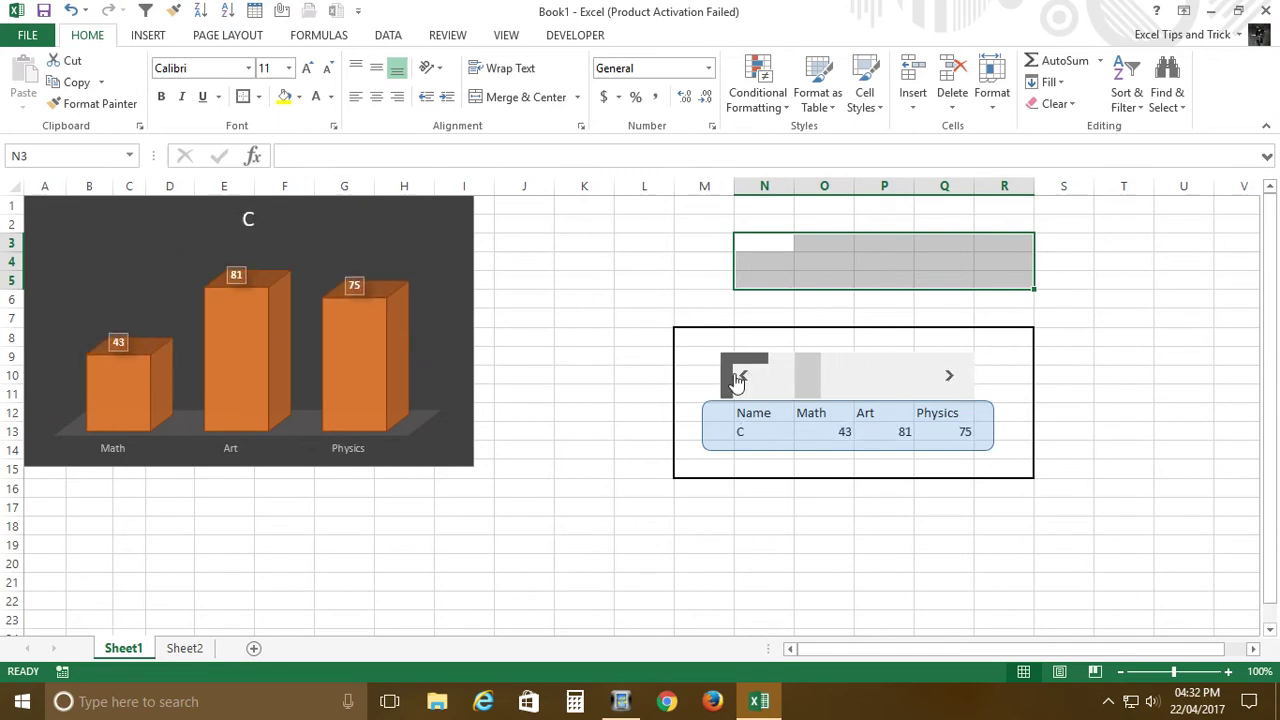
click(743, 375)
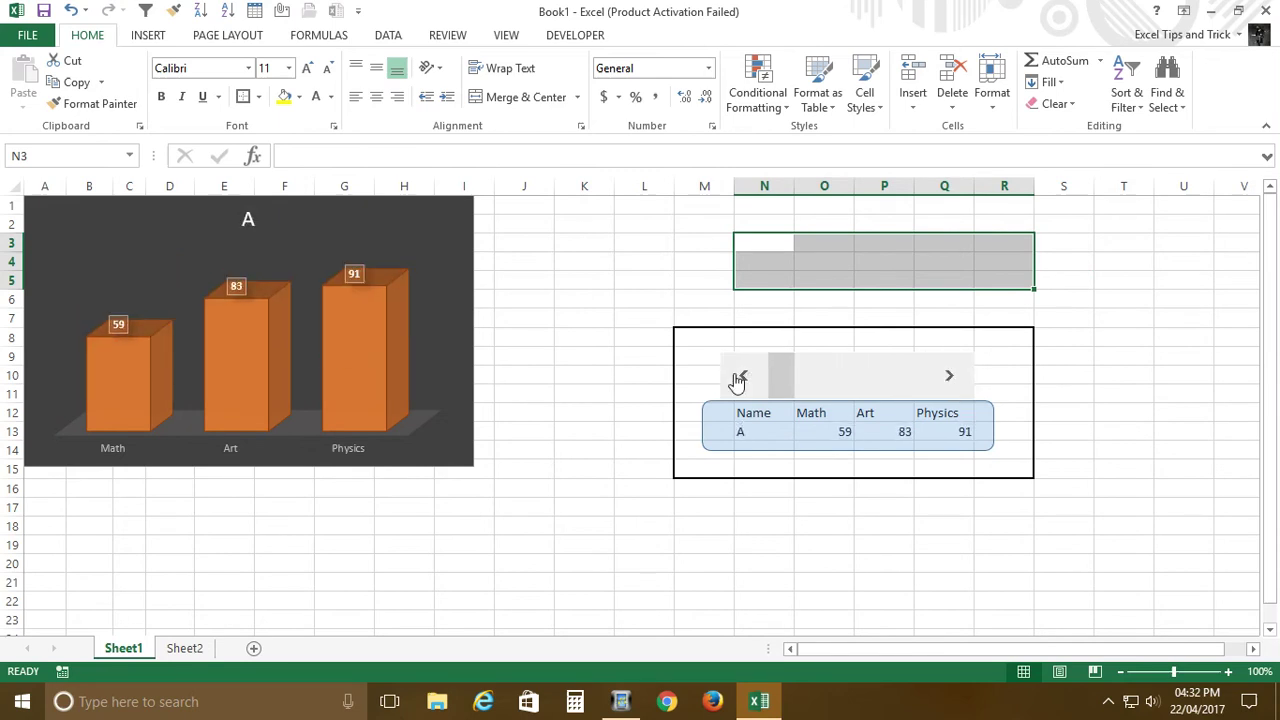
click(964, 379)
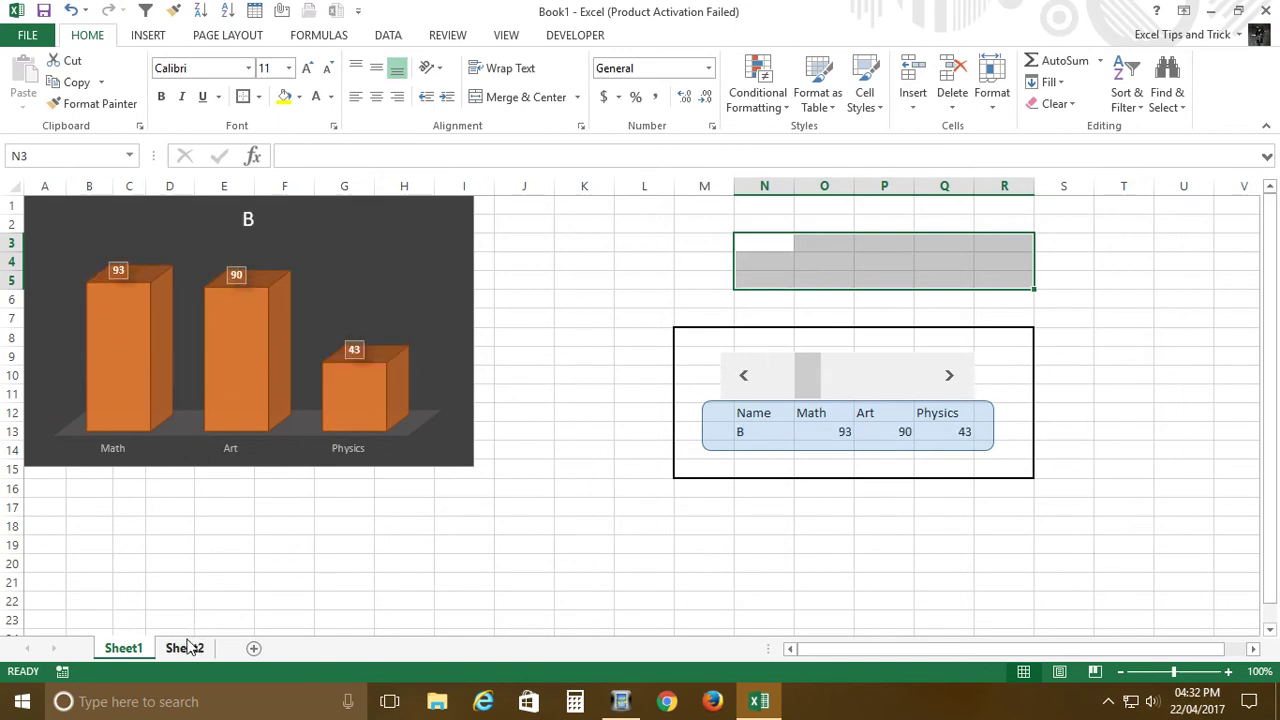
Step: Add Sheet3 and Sheet4 after Sheet2, then return to the Sheet1 dashboard
click(184, 648)
click(253, 648)
click(314, 648)
click(123, 648)
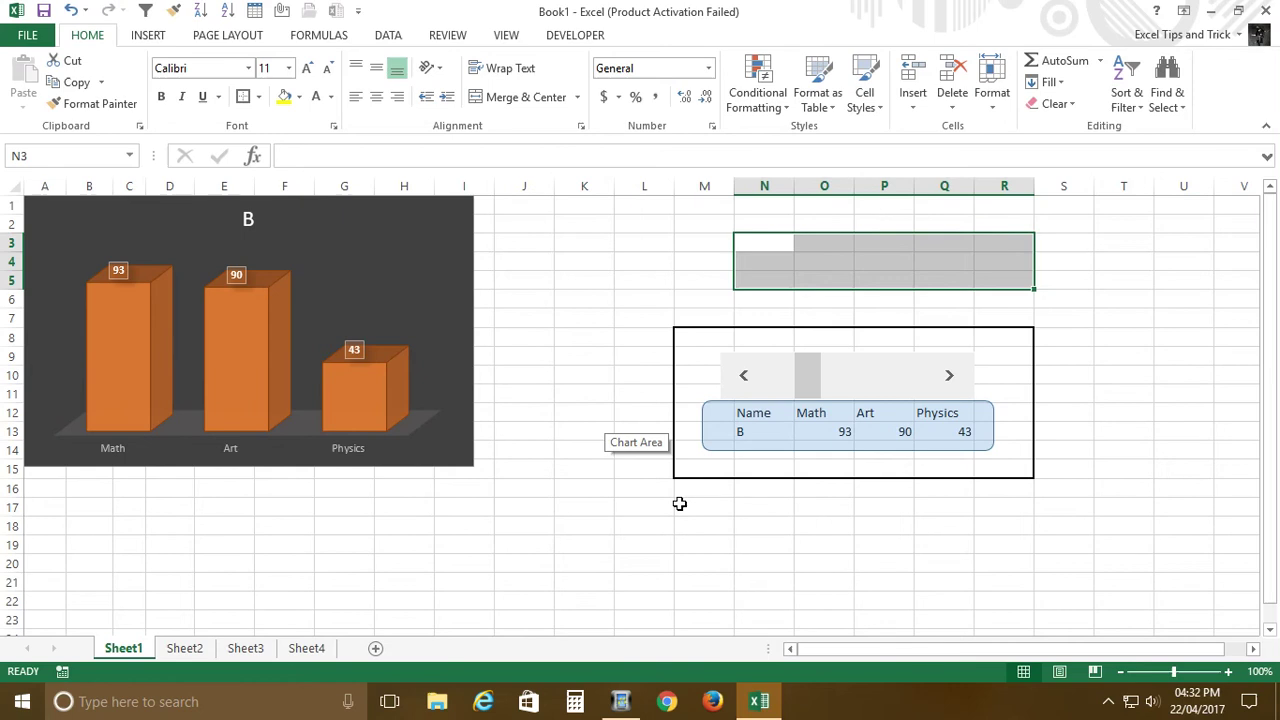
click(1160, 322)
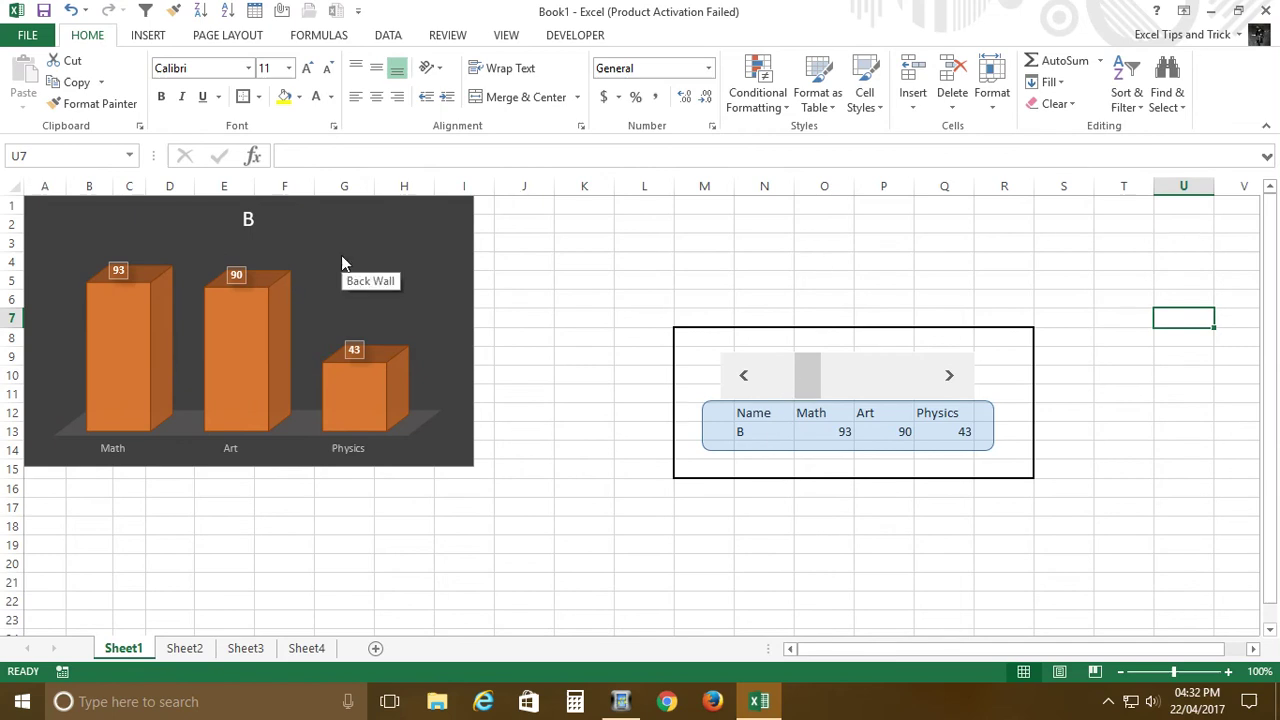
Step: Jump the picker between first and last students, settling on student E (82, 51, 52)
click(920, 284)
click(955, 380)
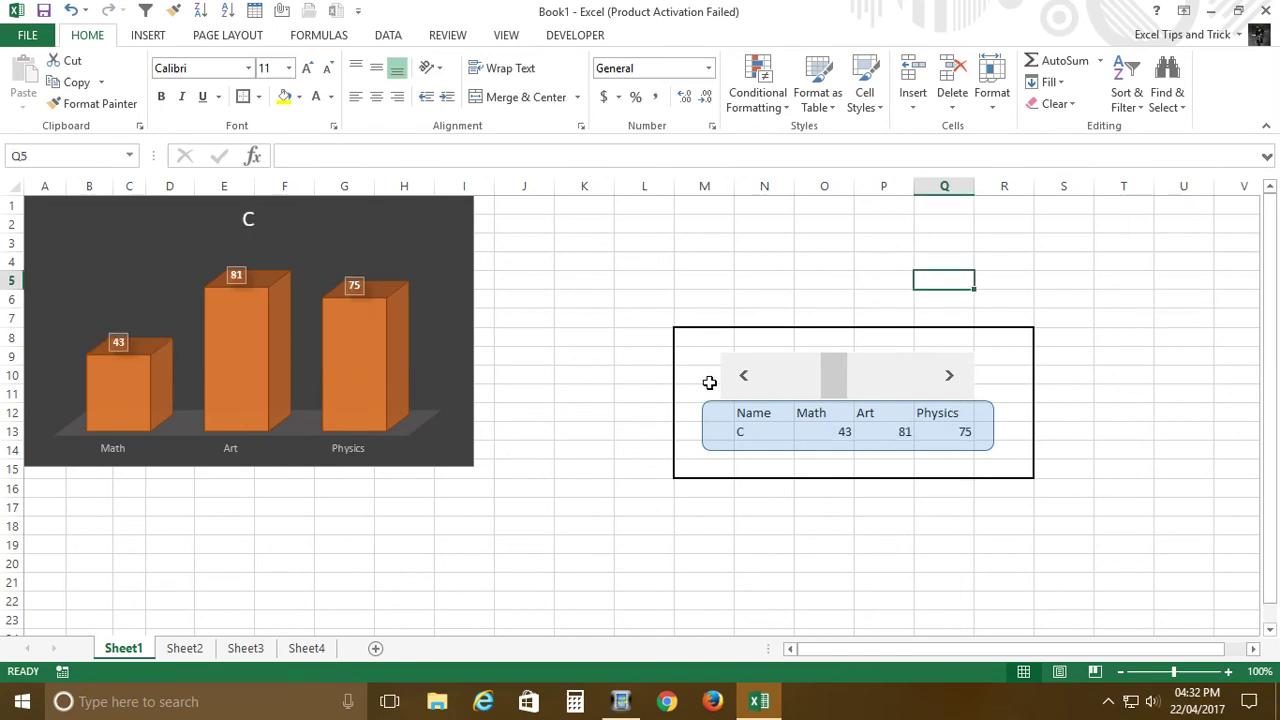
click(770, 383)
click(928, 382)
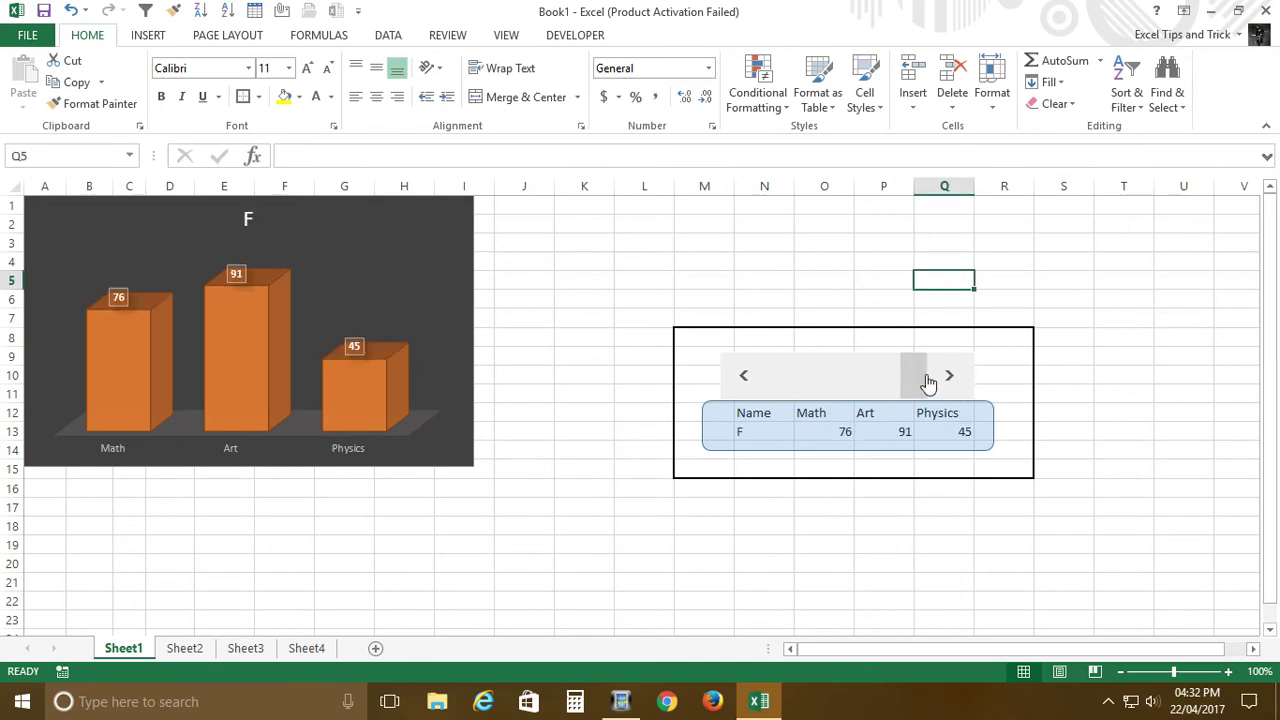
click(707, 383)
click(745, 375)
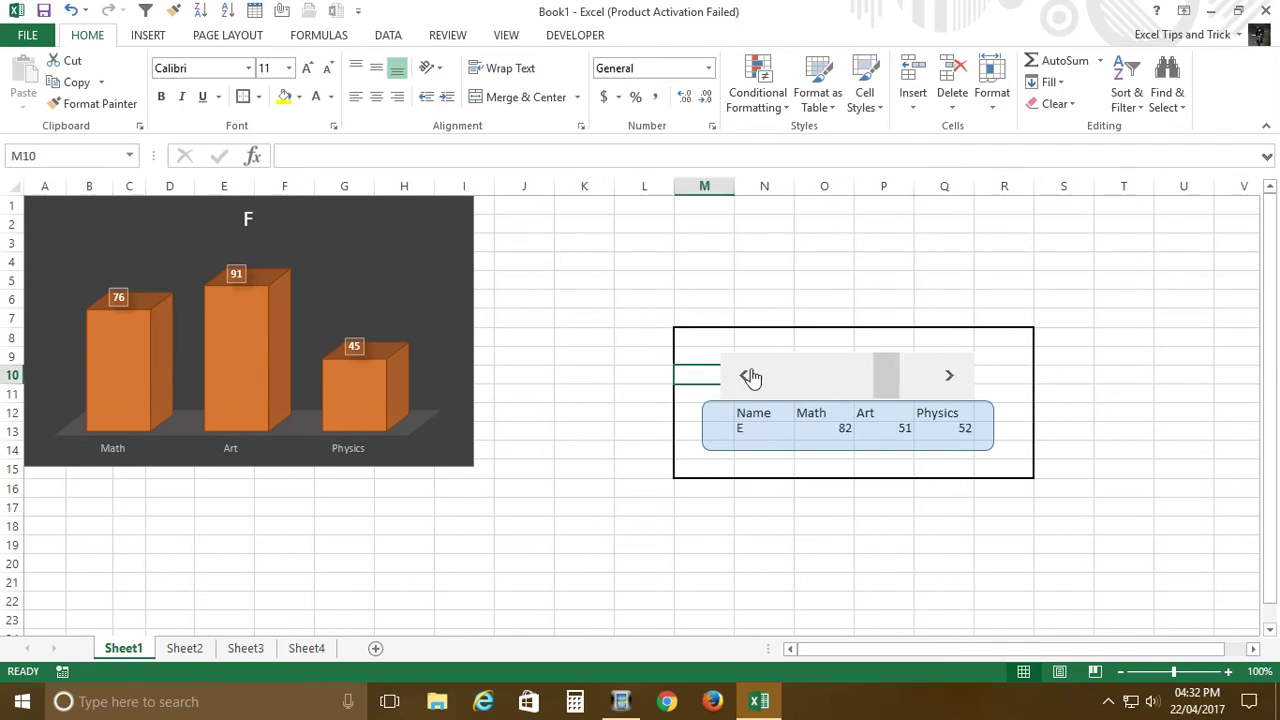
click(818, 428)
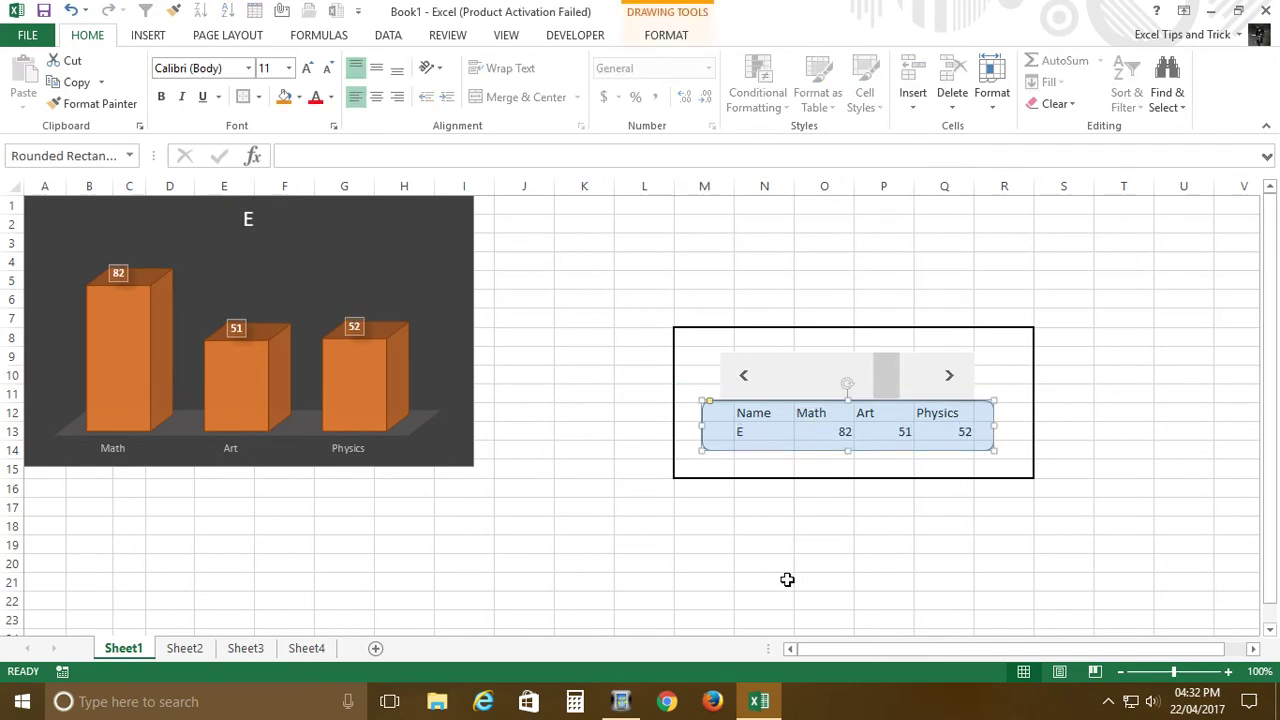
click(862, 528)
click(872, 447)
Step: Drag the 3D column chart's corner so it covers A1 through K17
click(476, 464)
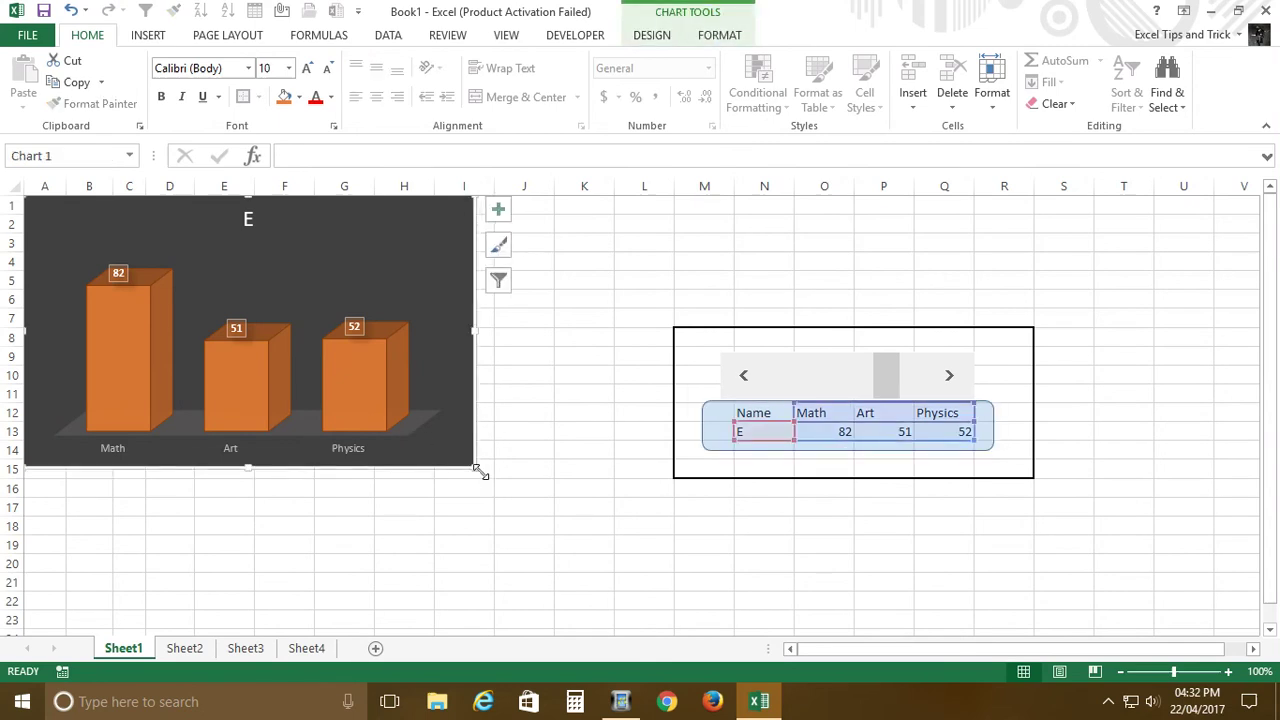
drag(477, 467, 651, 512)
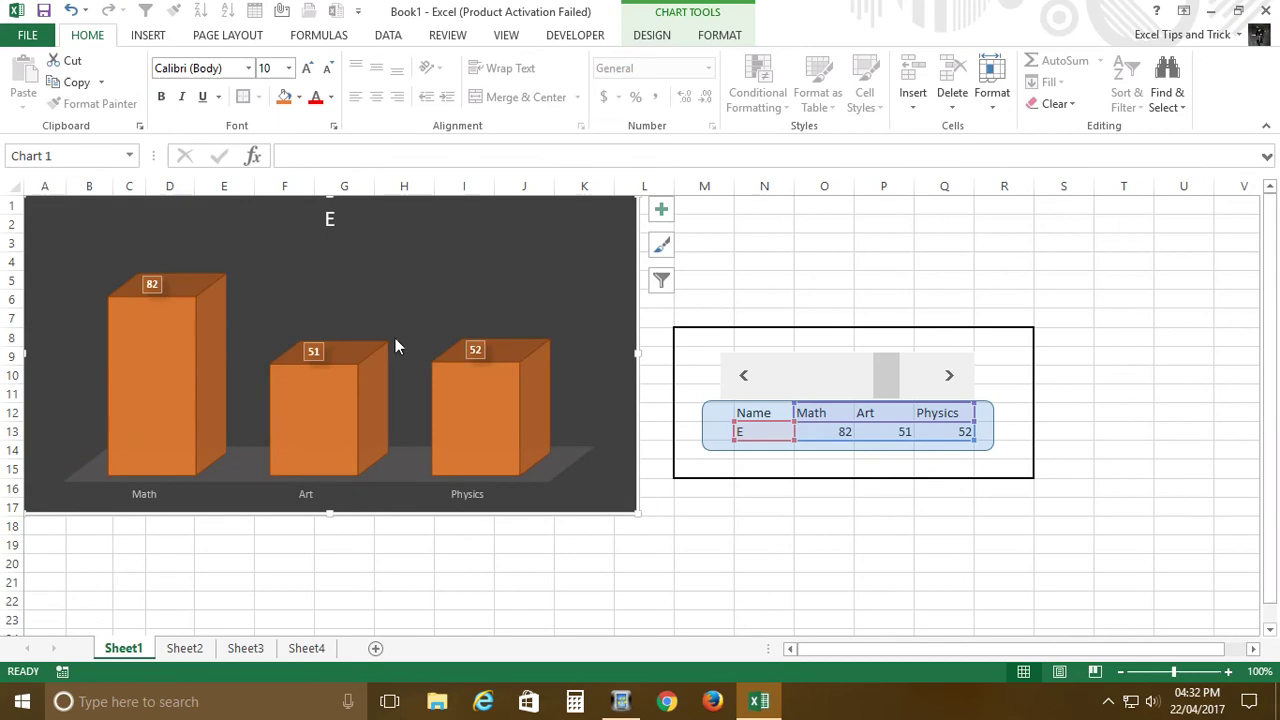
click(1183, 280)
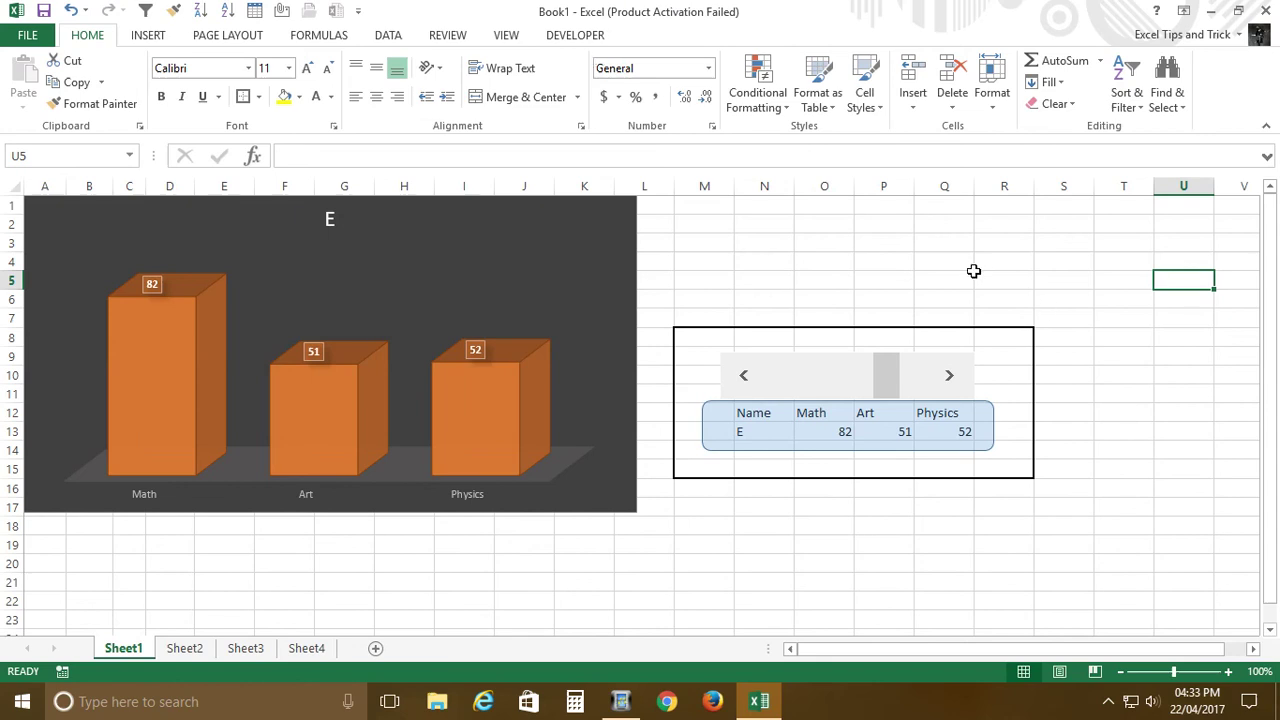
right_click(865, 375)
click(945, 524)
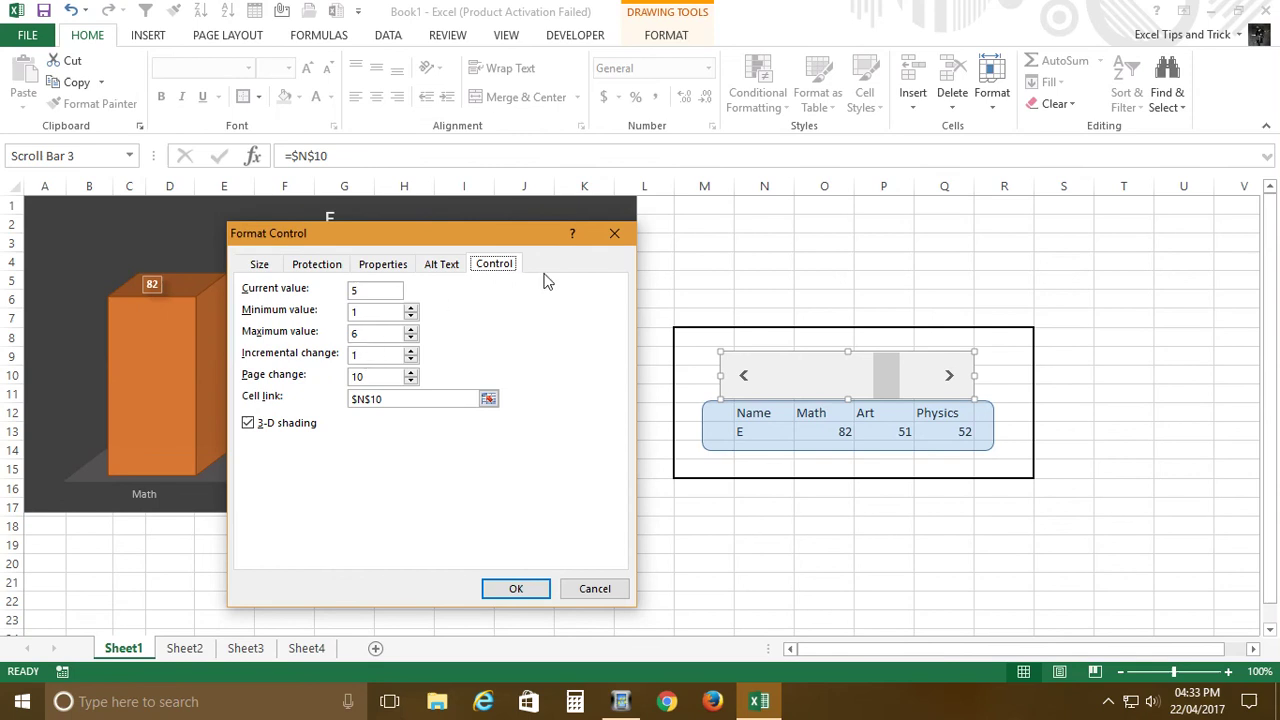
click(606, 592)
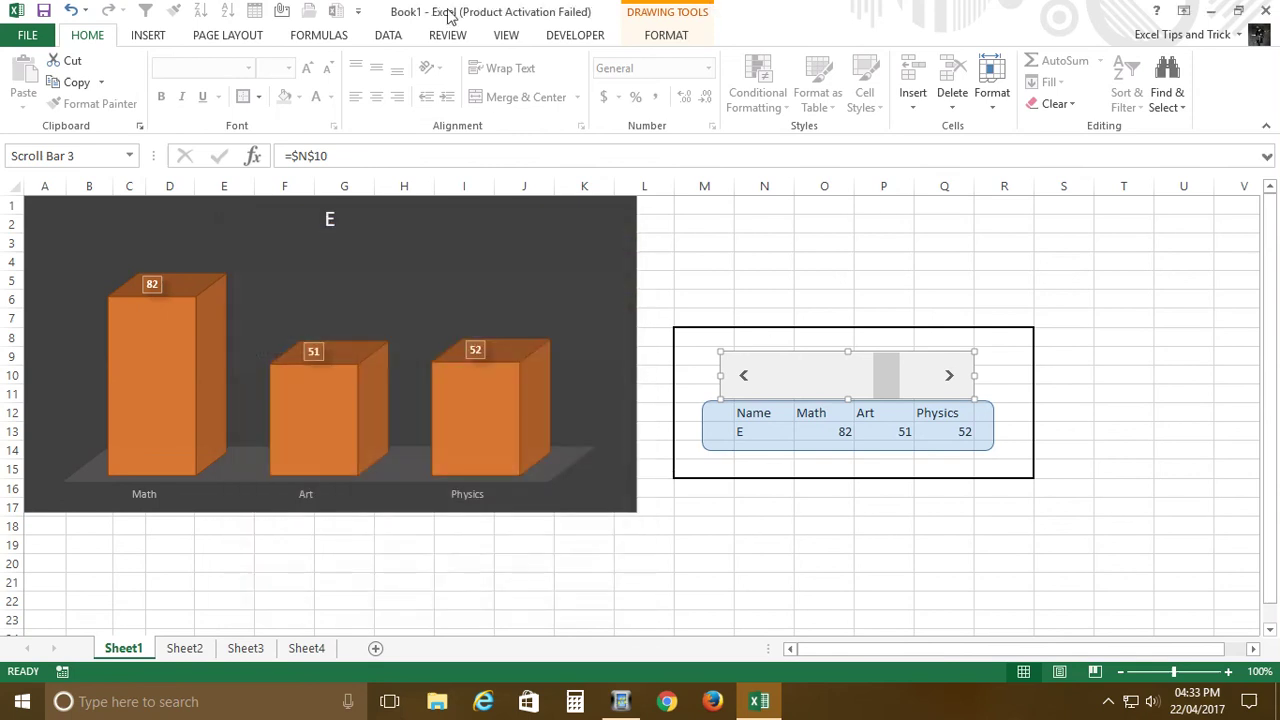
click(1112, 584)
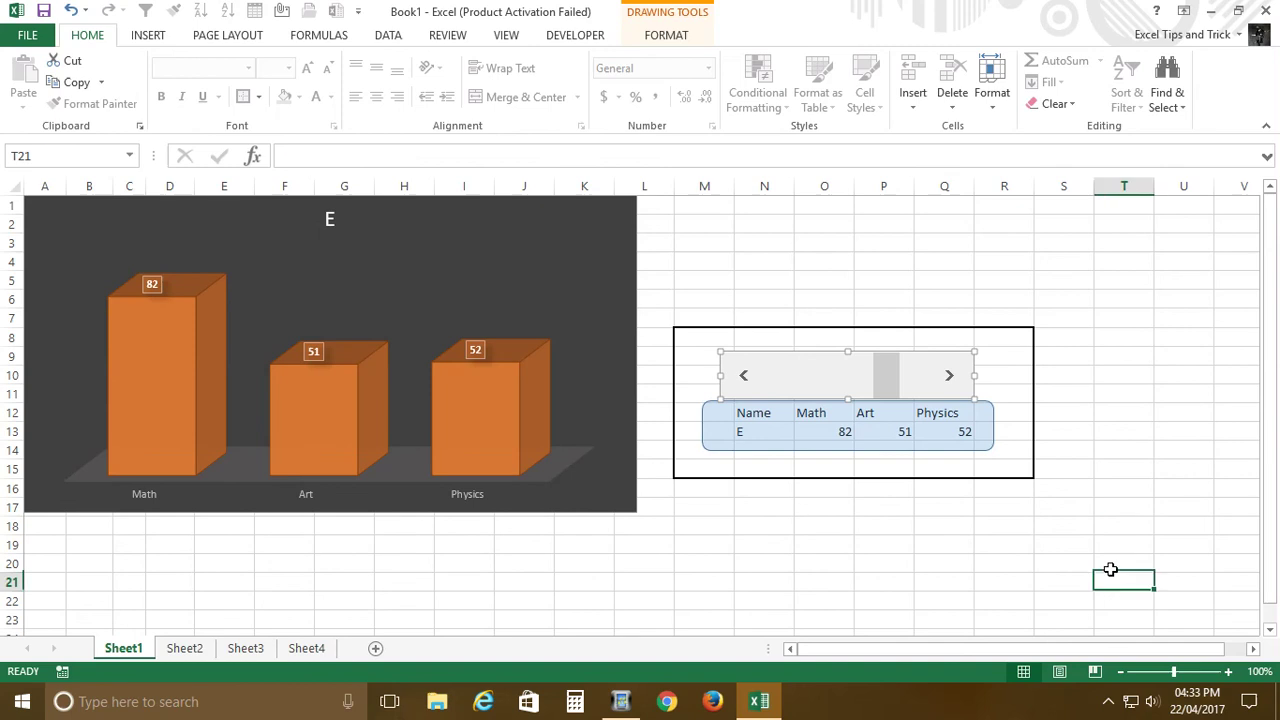
Step: Show the DEVELOPER tab's Insert controls gallery, then bring Easy Video Maker to the front
click(594, 44)
click(350, 85)
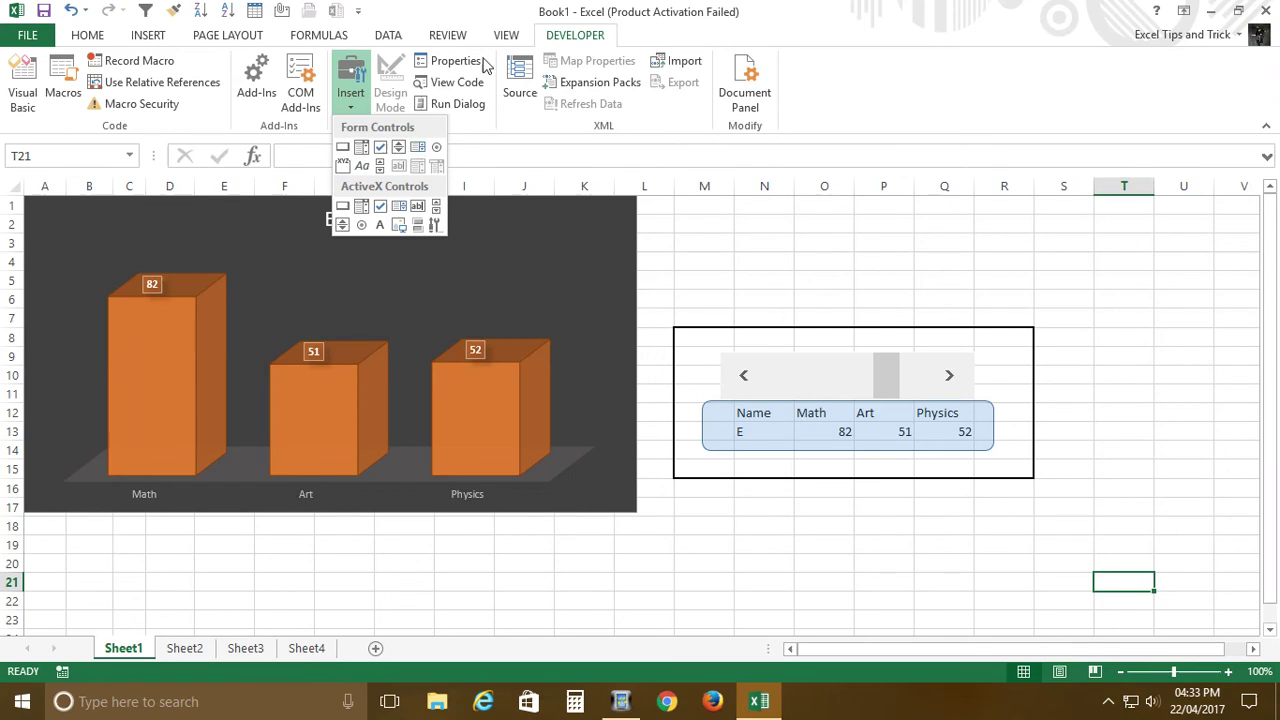
click(950, 279)
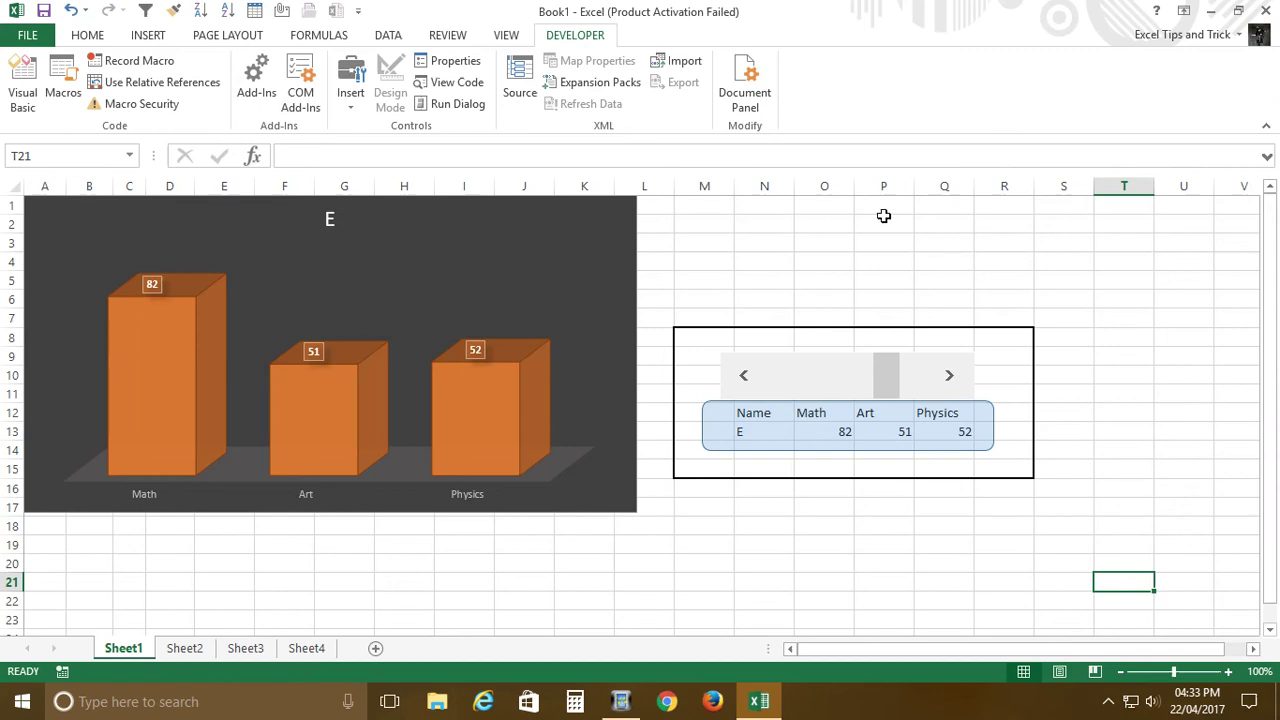
click(620, 701)
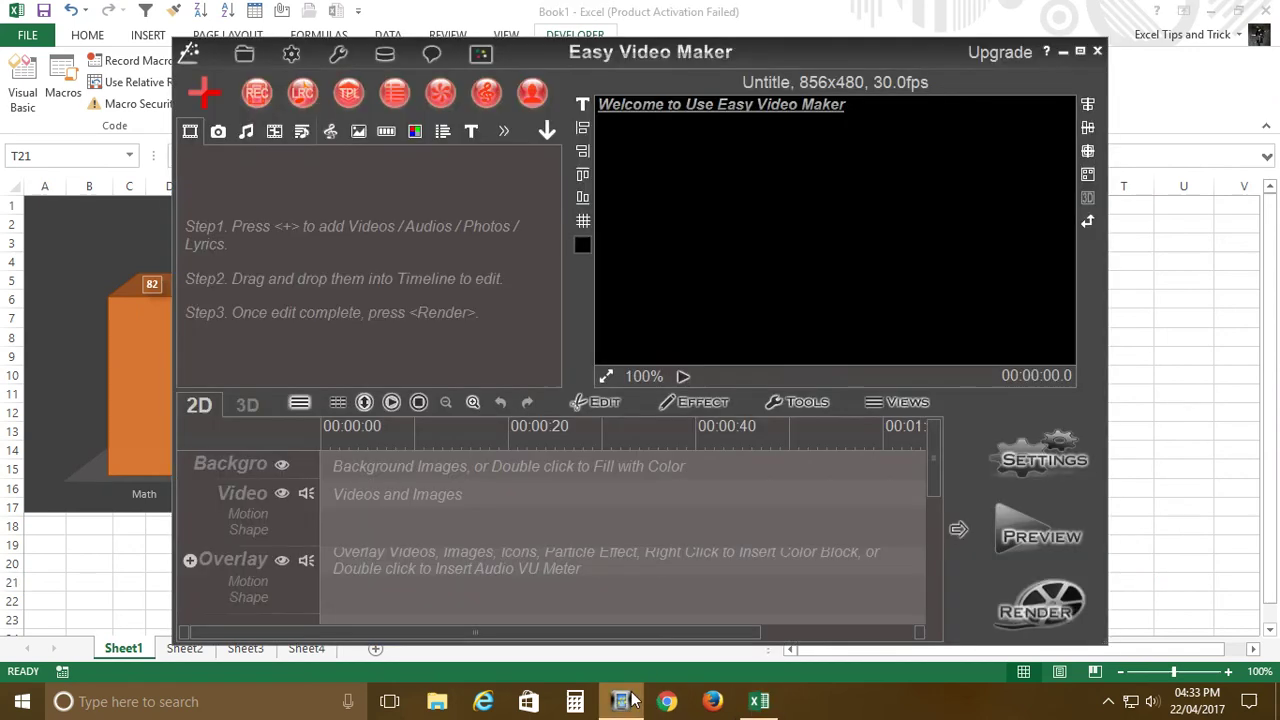